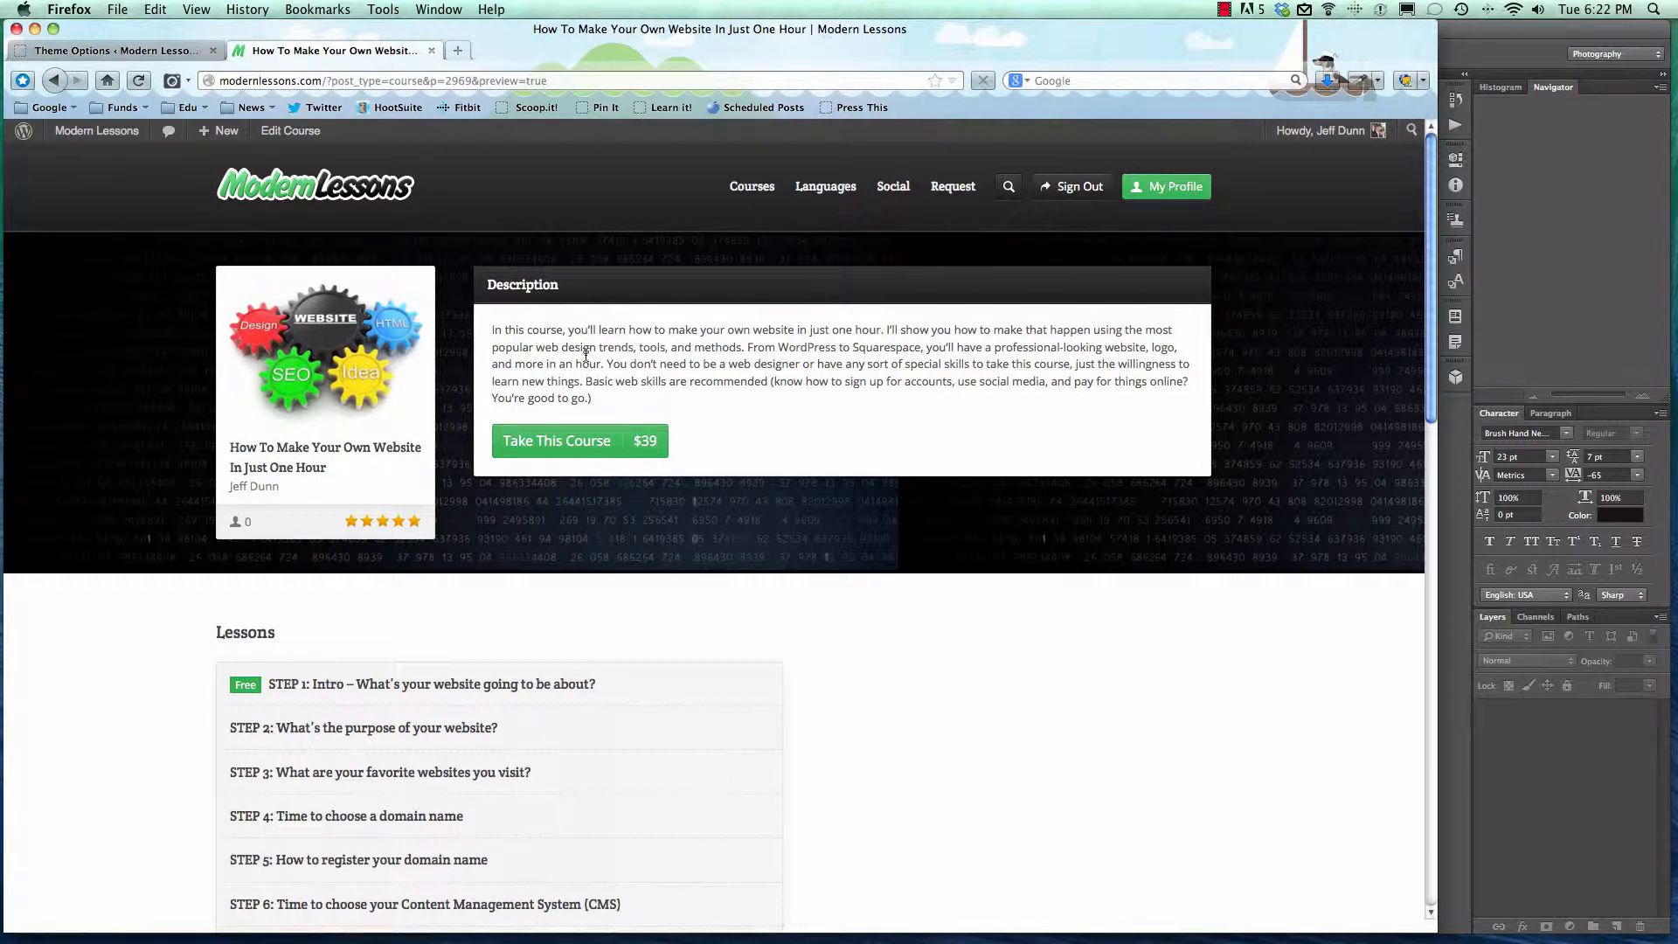
{"action": "scroll", "coordinate": [587, 349], "scroll_direction": "down", "scroll_amount": 10}
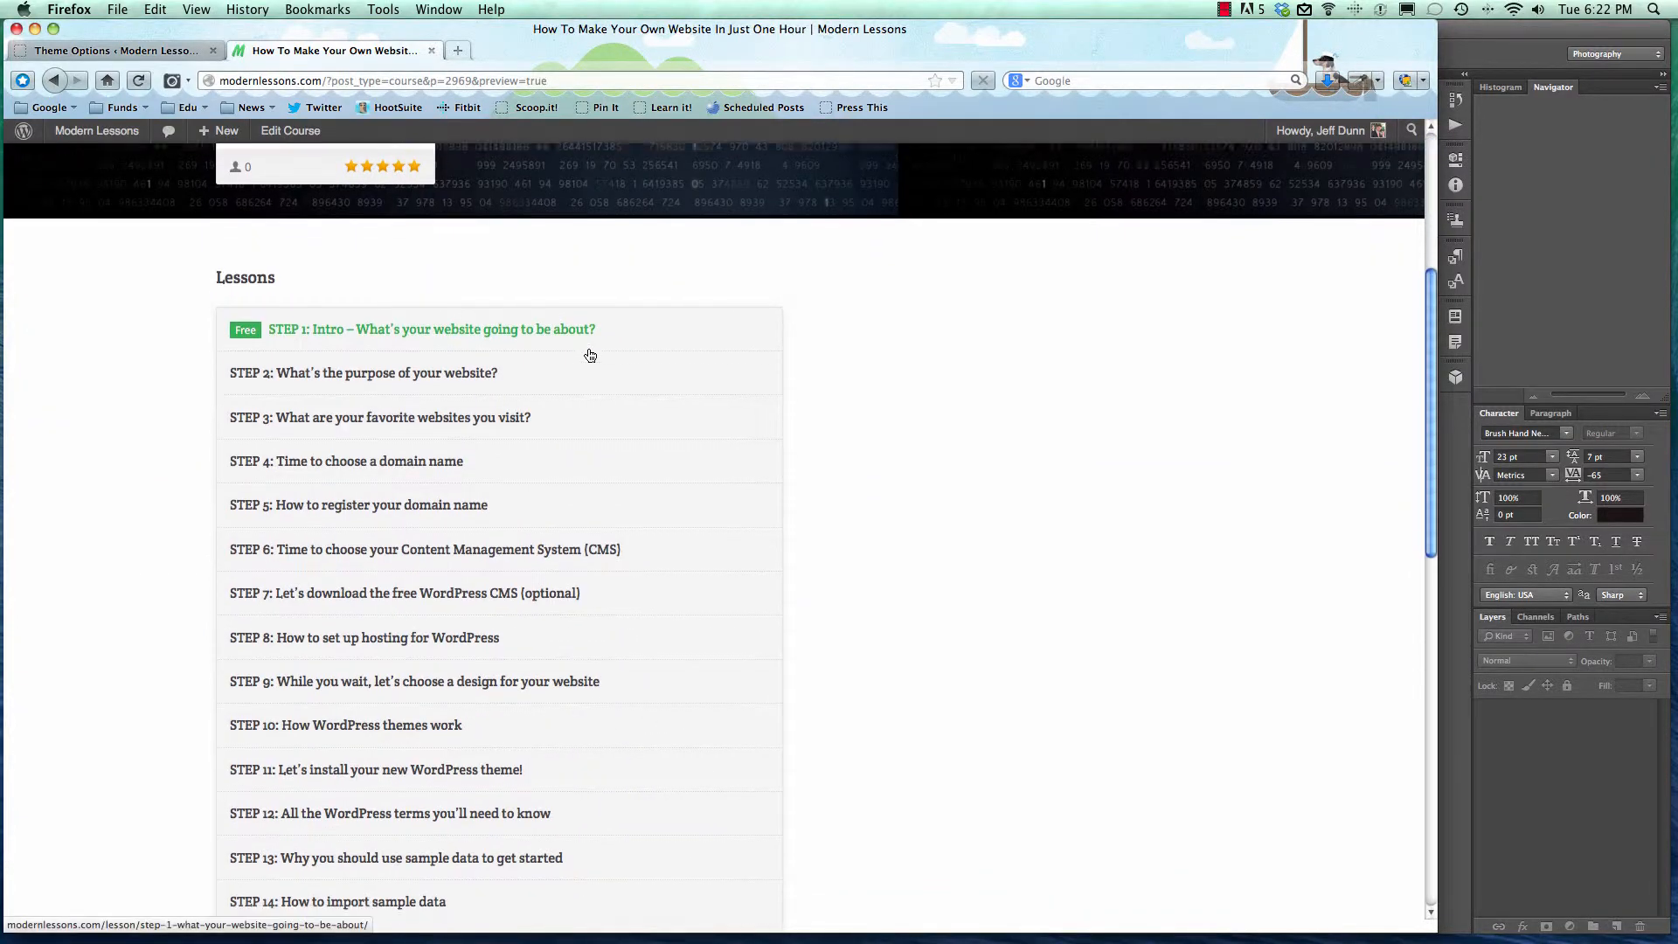
{"action": "scroll", "coordinate": [587, 349], "scroll_direction": "up", "scroll_amount": 6}
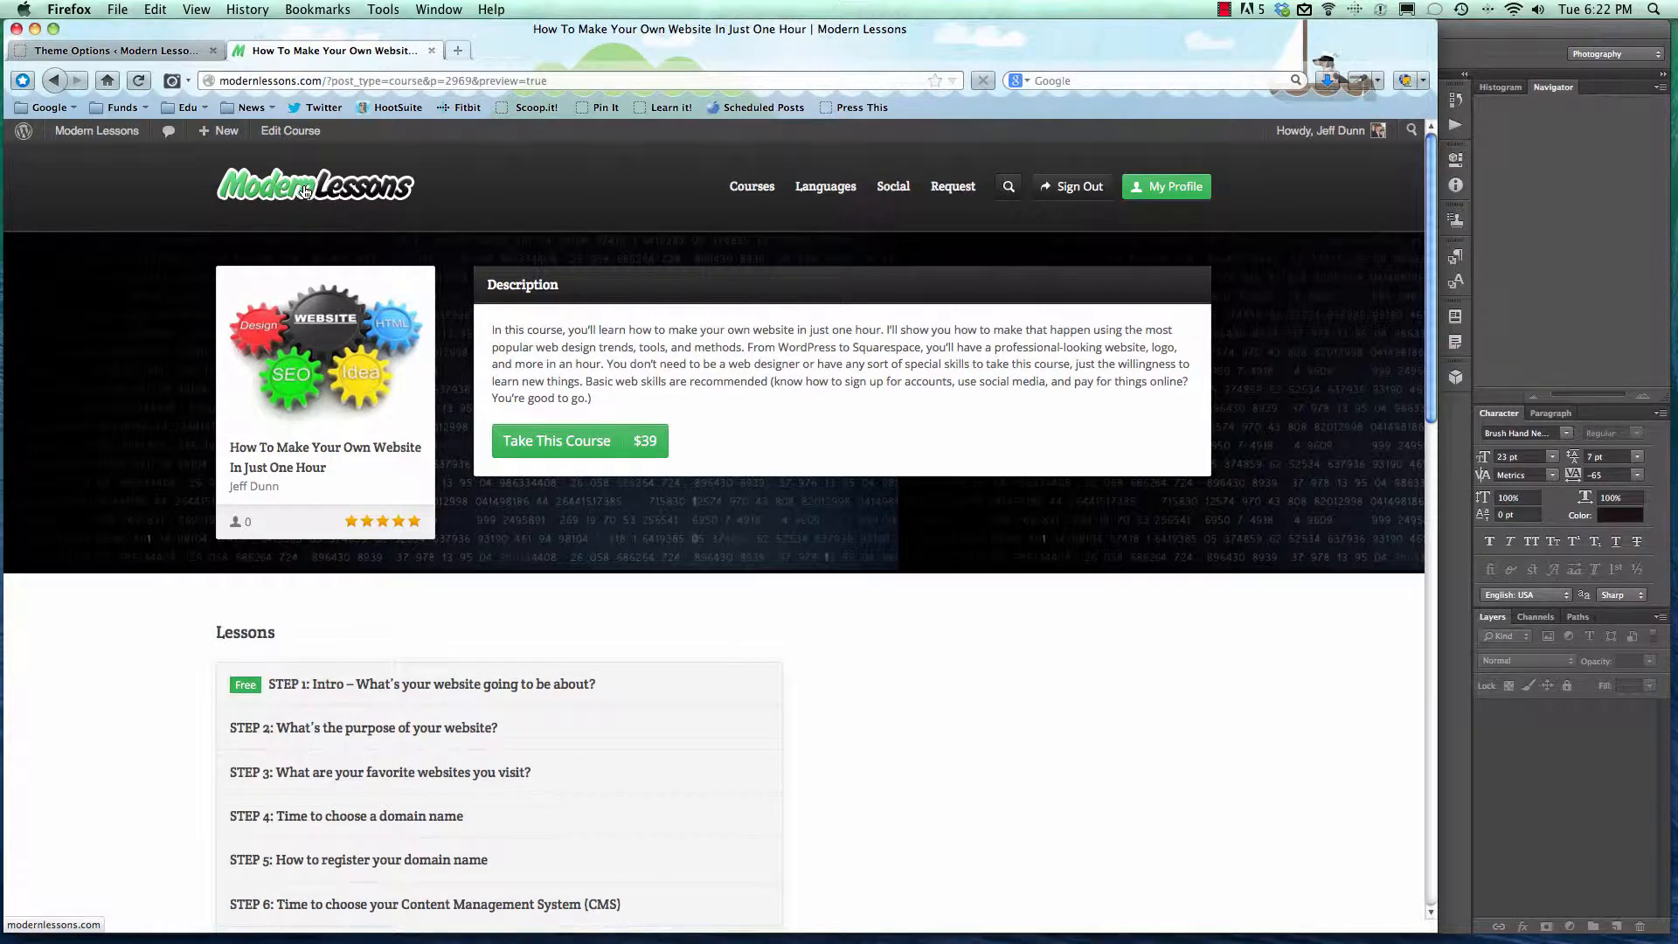
Step: Open google.com in a new tab and view its logo image on its own, closing the tab when done
{"action": "left_click", "coordinate": [459, 53]}
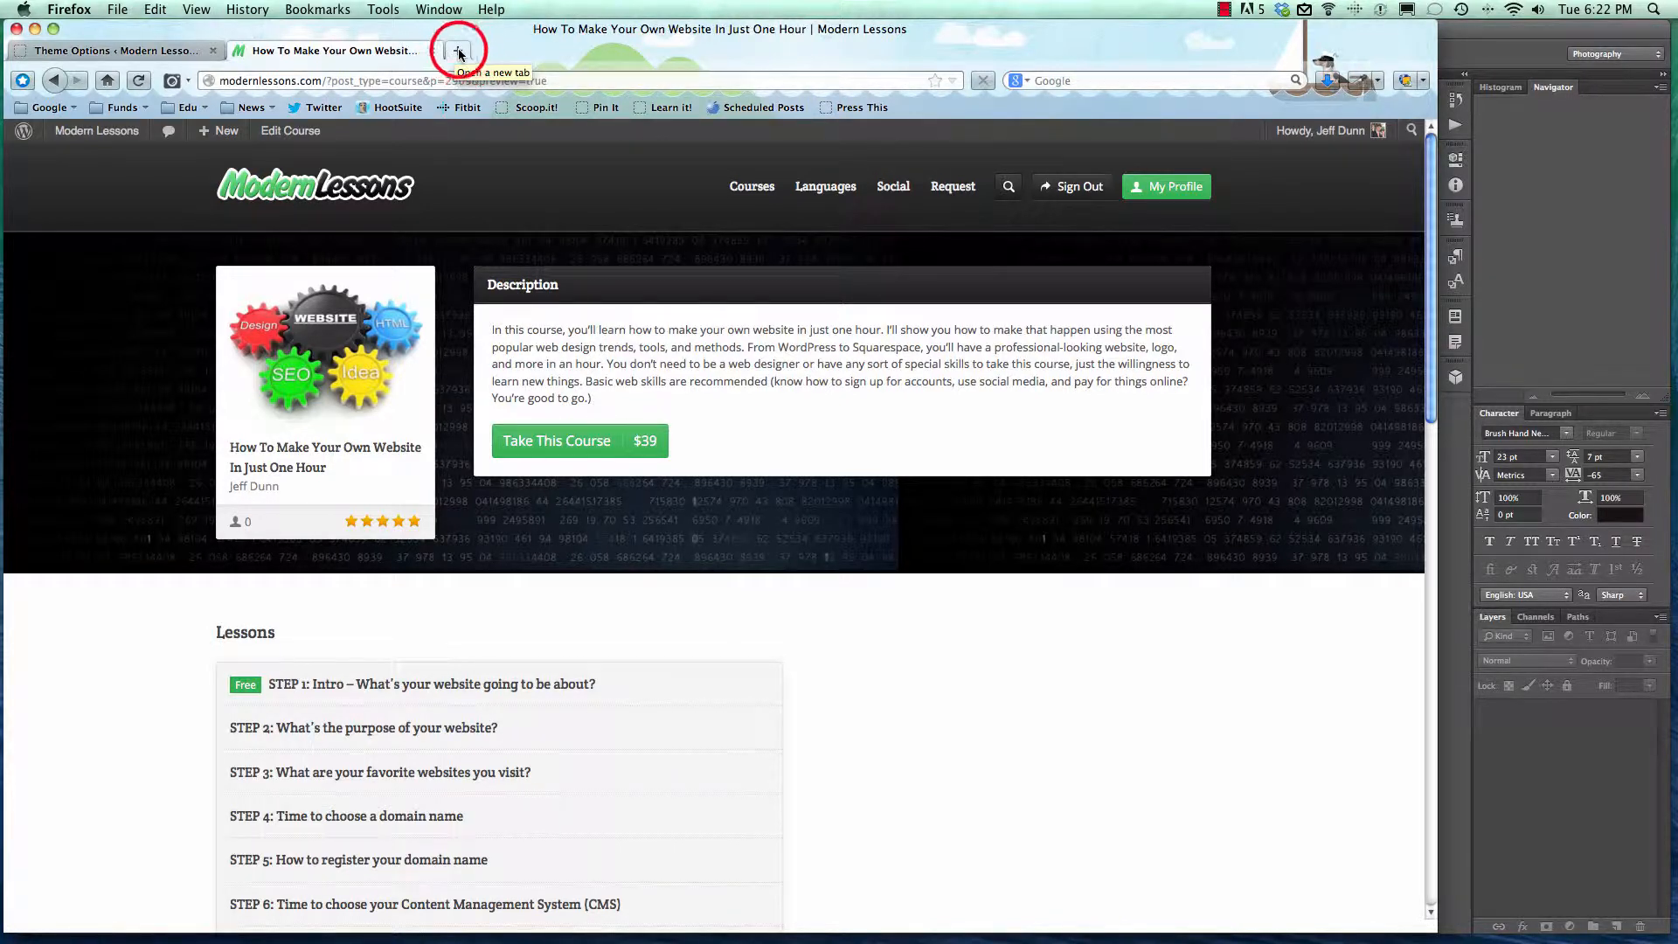
{"action": "type", "text": "google.com/"}
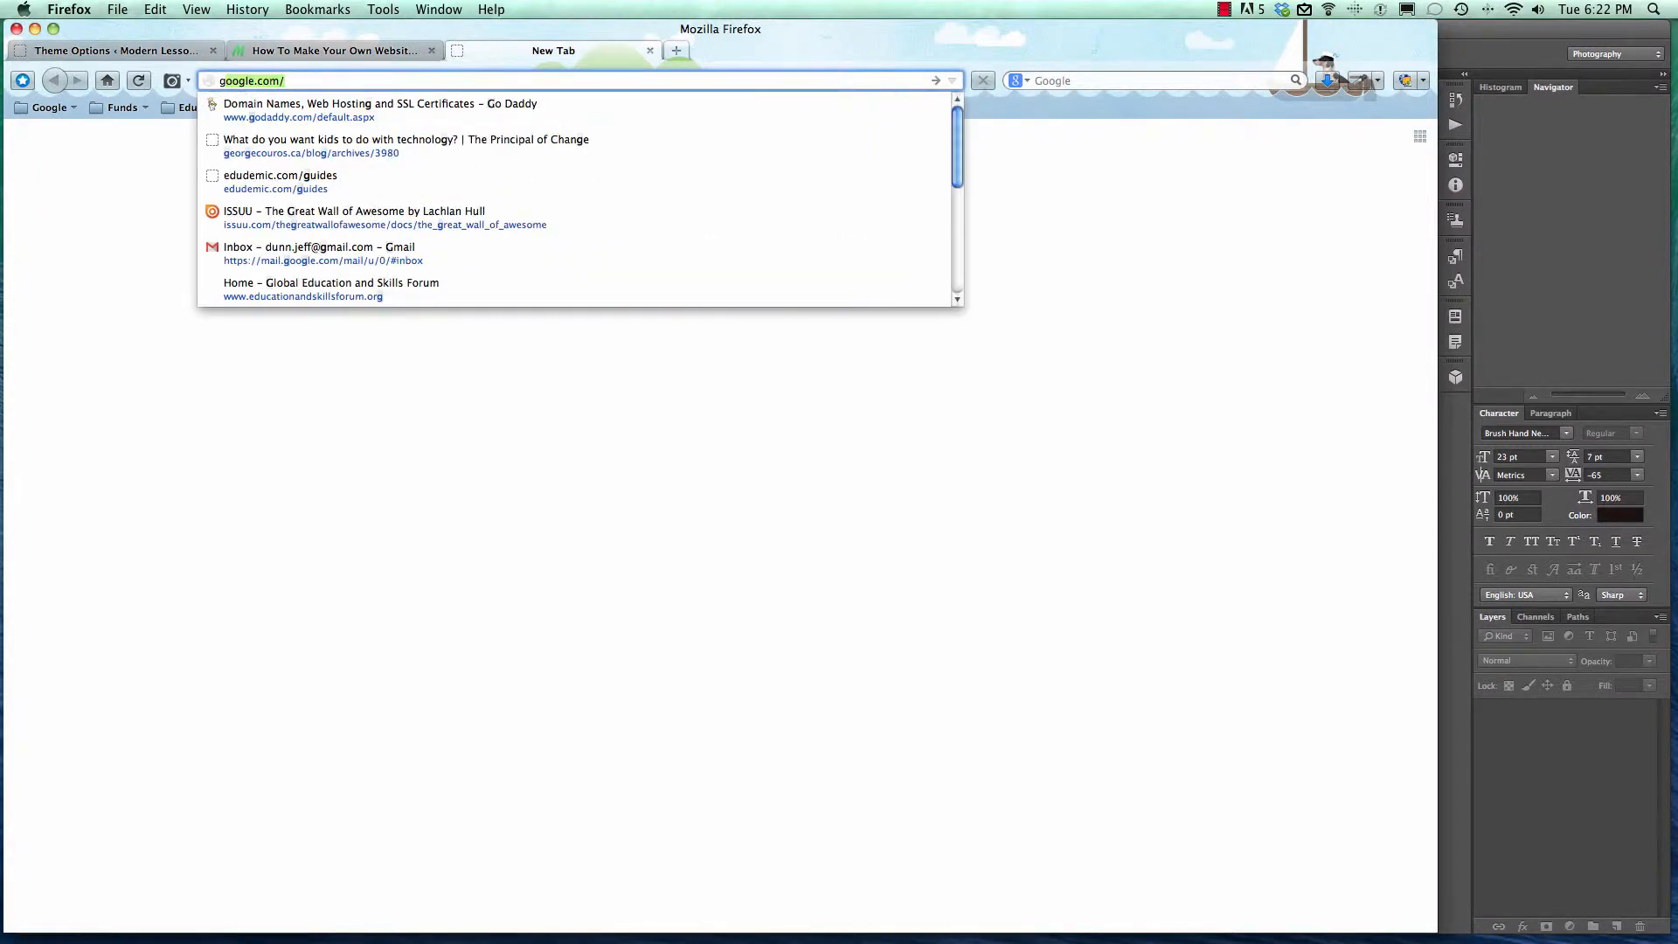
{"action": "key", "text": "Return"}
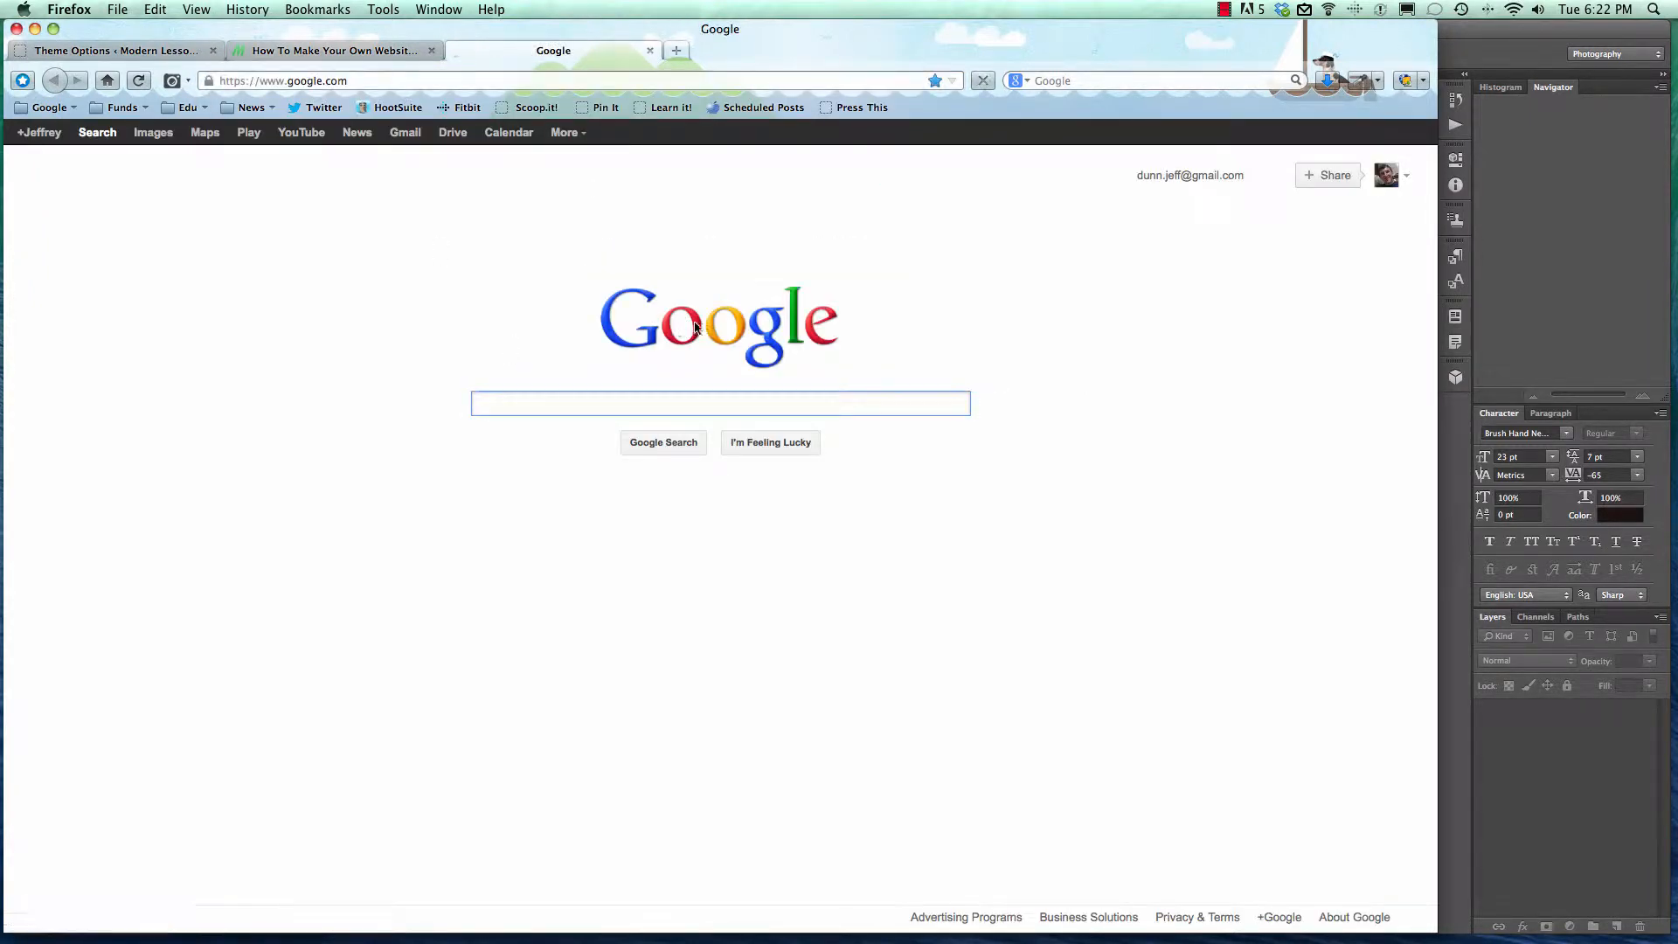
{"action": "right_click", "coordinate": [695, 327]}
{"action": "left_click", "coordinate": [724, 333]}
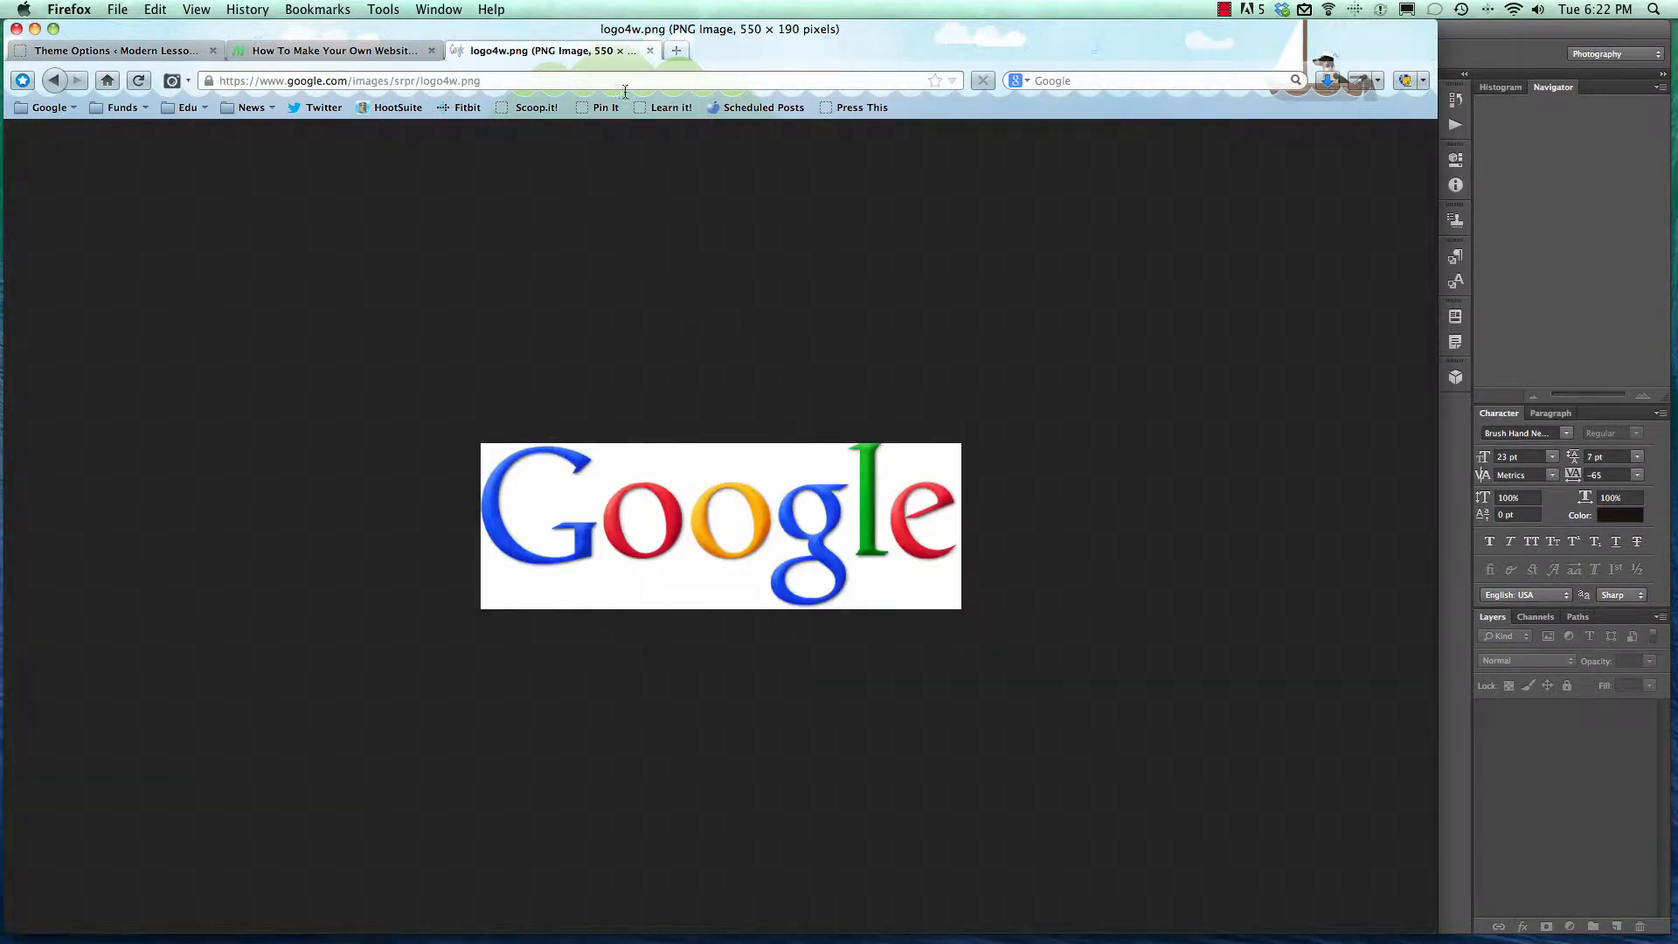
{"action": "left_click", "coordinate": [385, 76]}
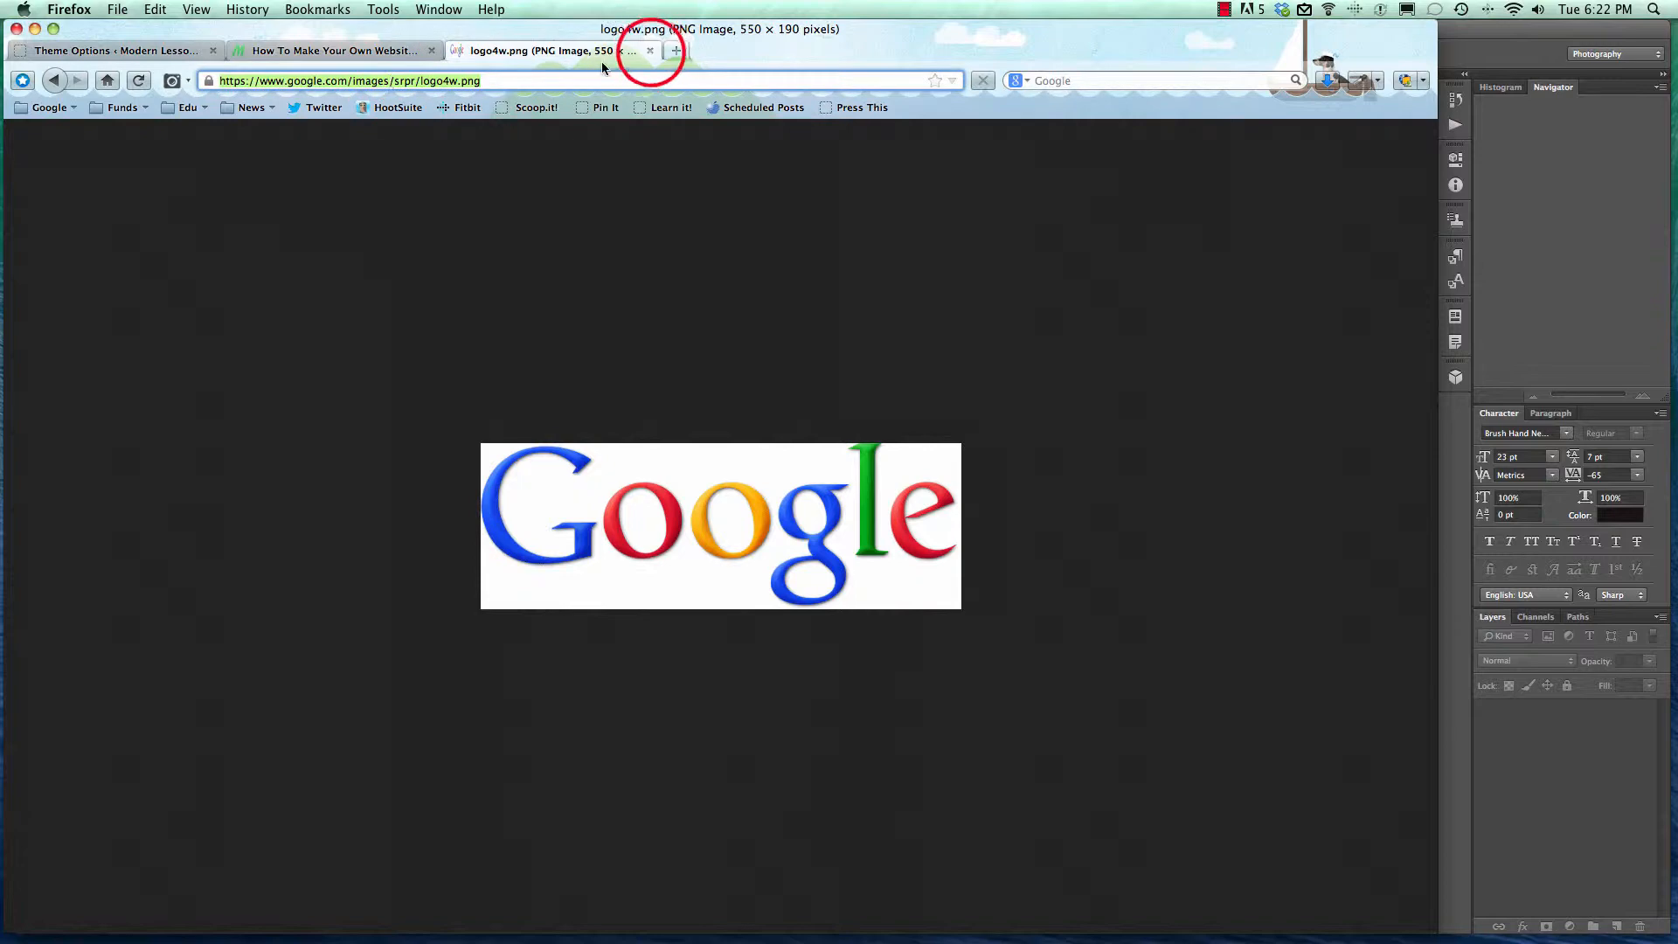
{"action": "left_click", "coordinate": [650, 50]}
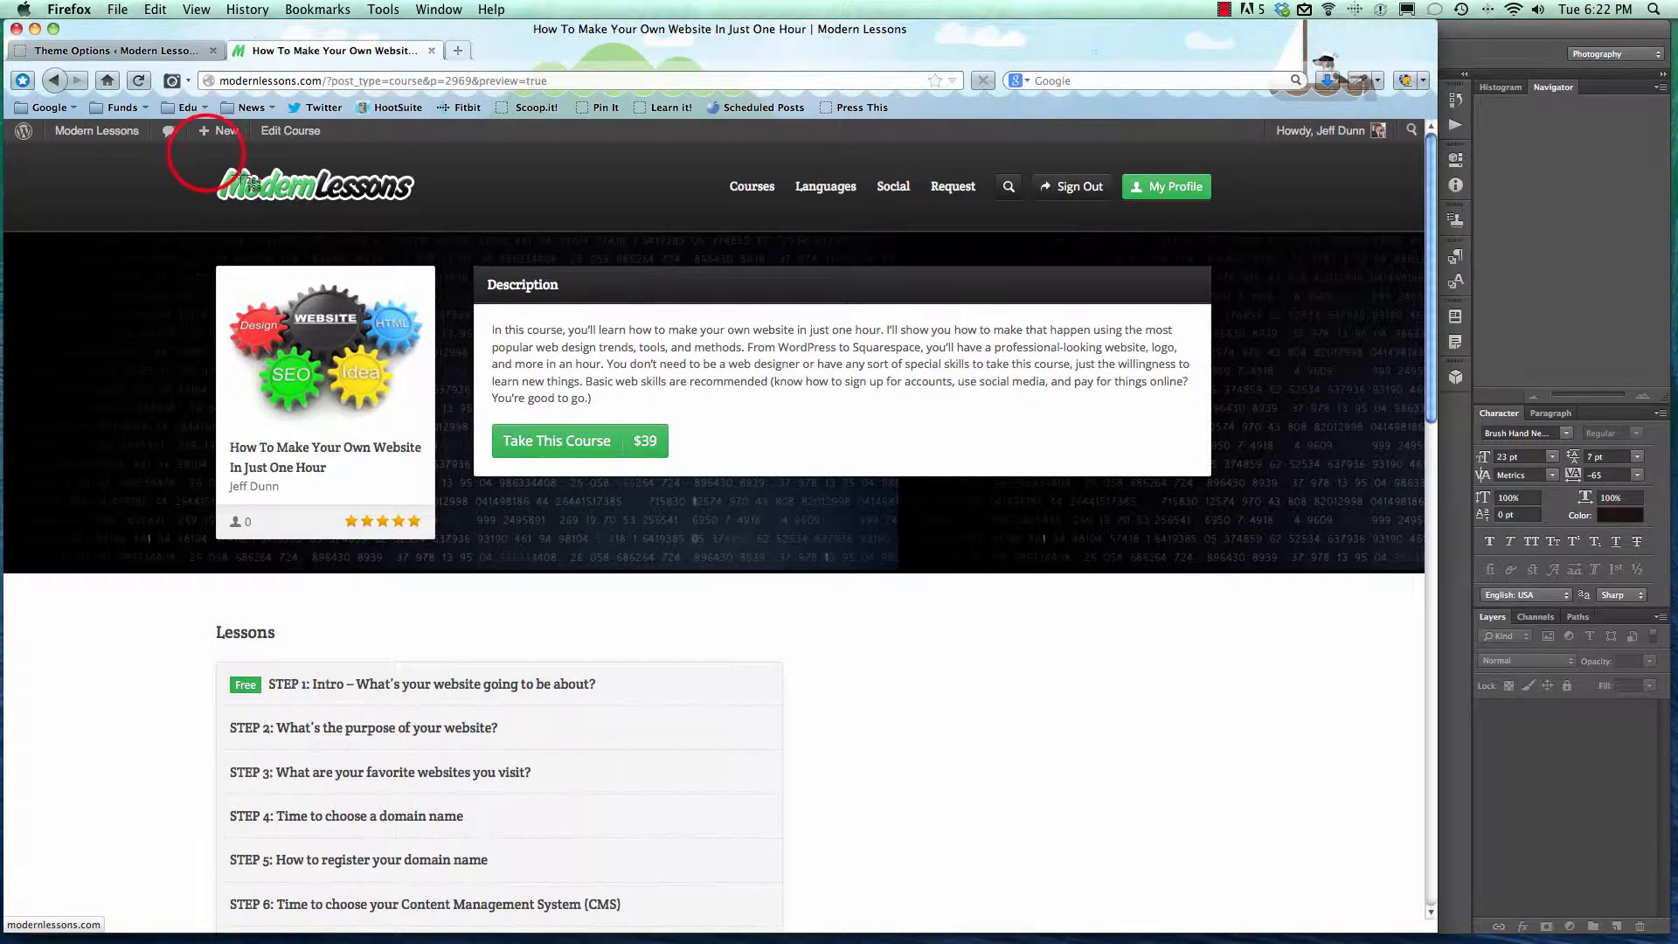
Step: Save the Modern Lessons header logo to the Desktop as logo-web.png
{"action": "left_click_drag", "start_coordinate": [207, 153], "coordinate": [440, 225]}
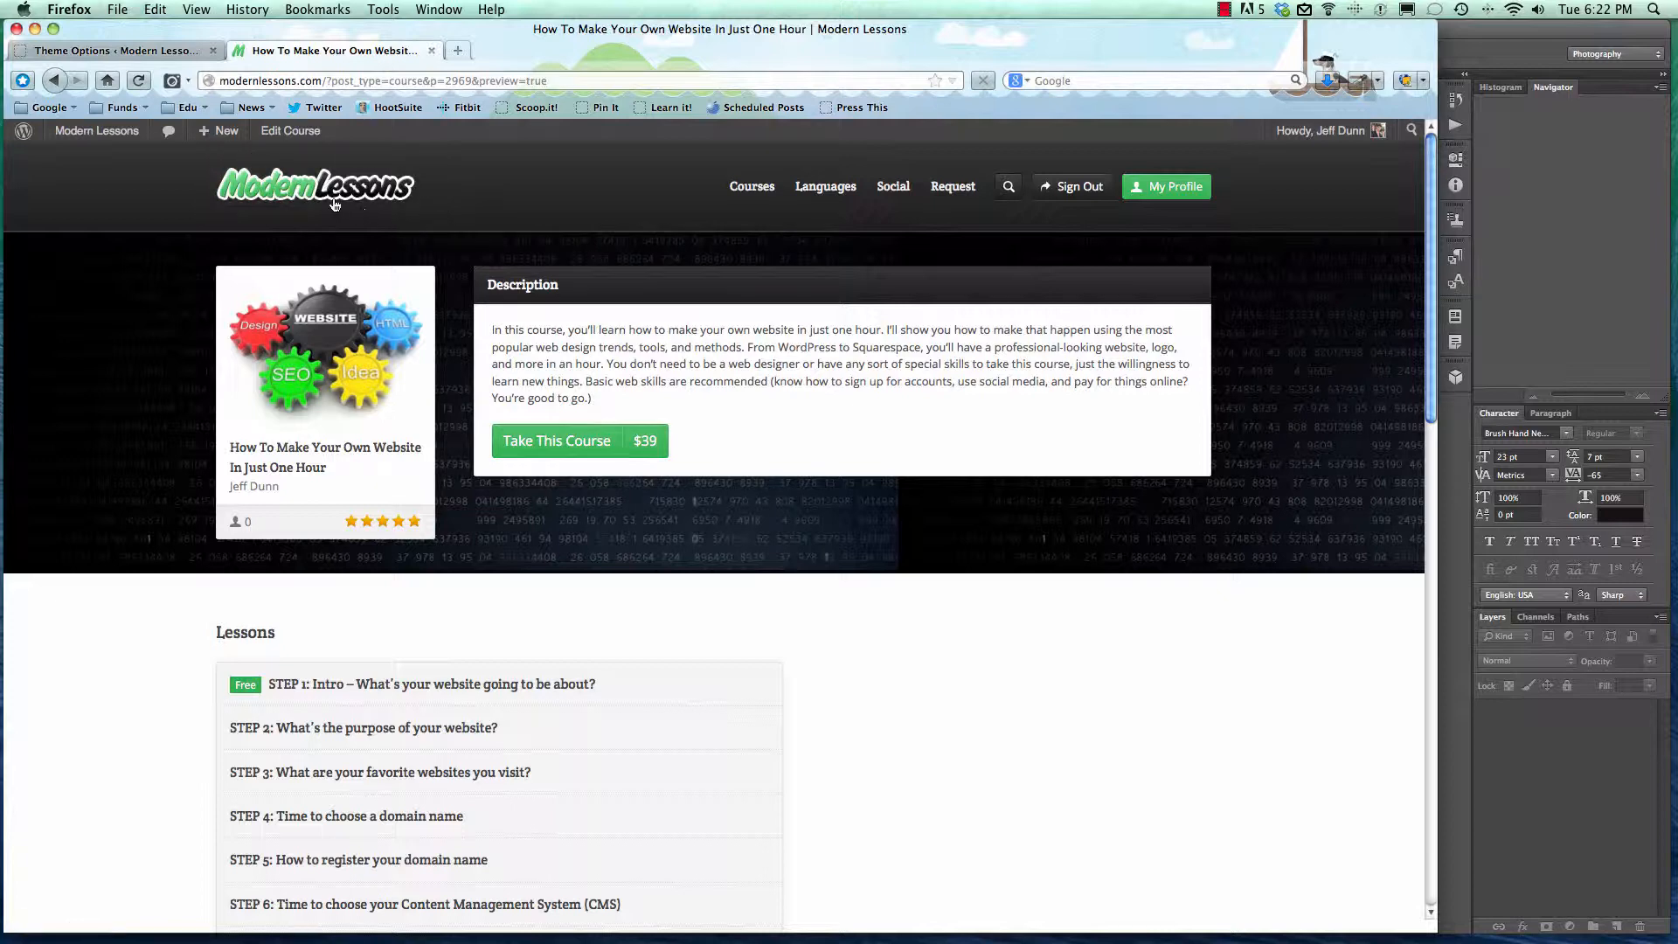
{"action": "right_click", "coordinate": [272, 192]}
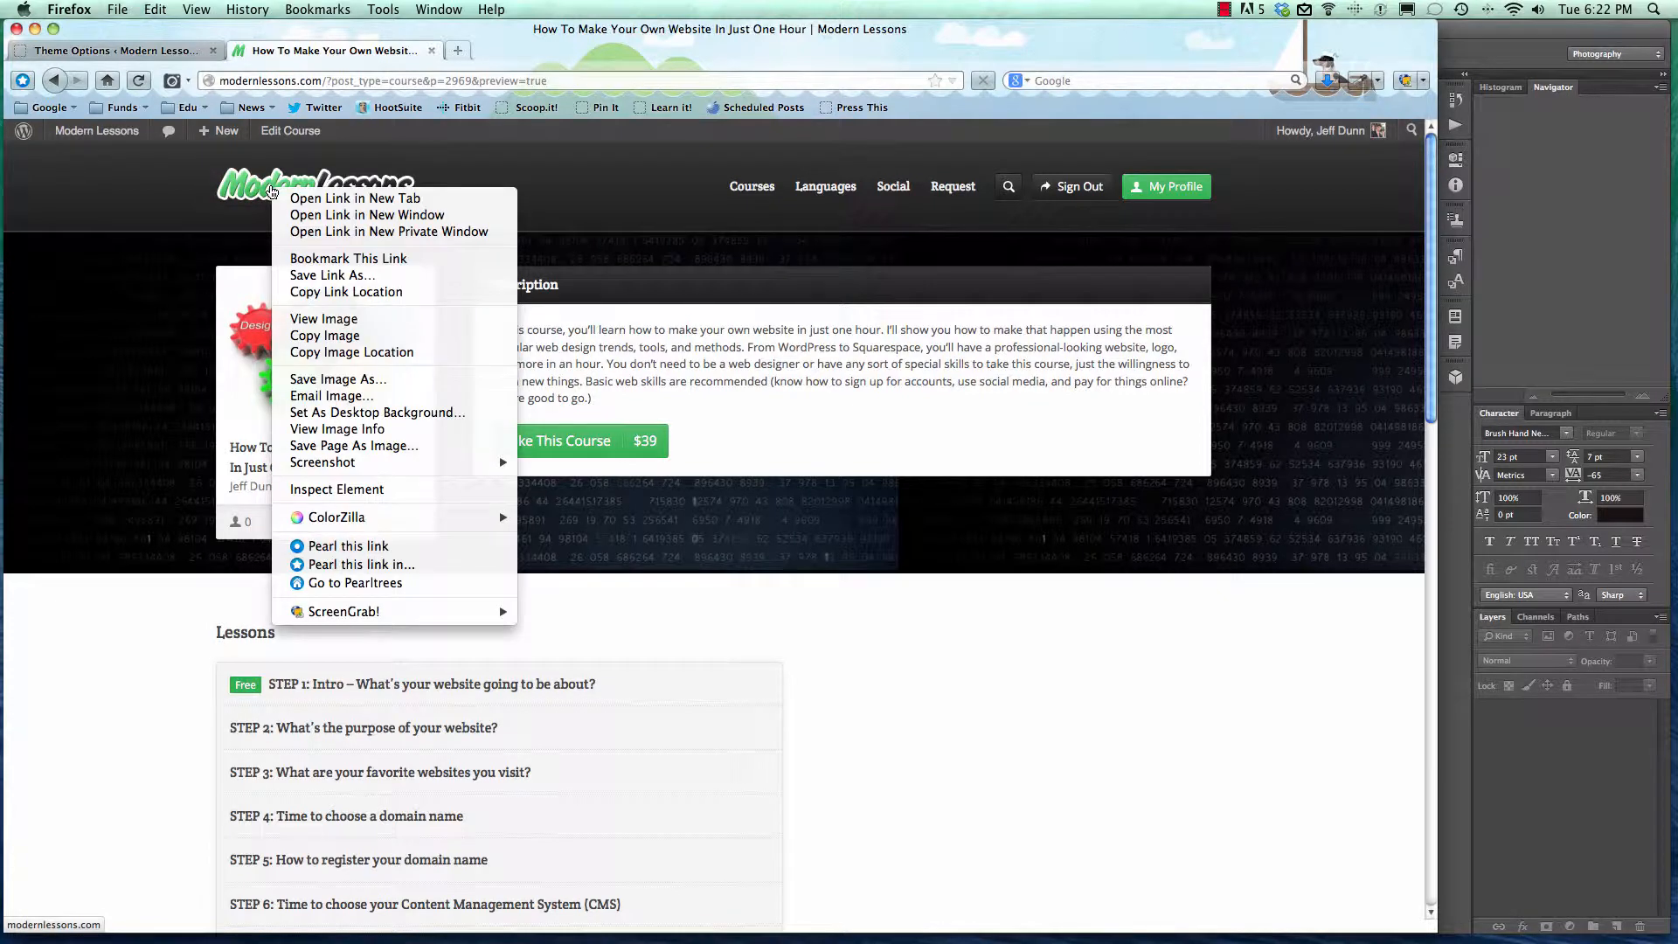
{"action": "left_click", "coordinate": [349, 377]}
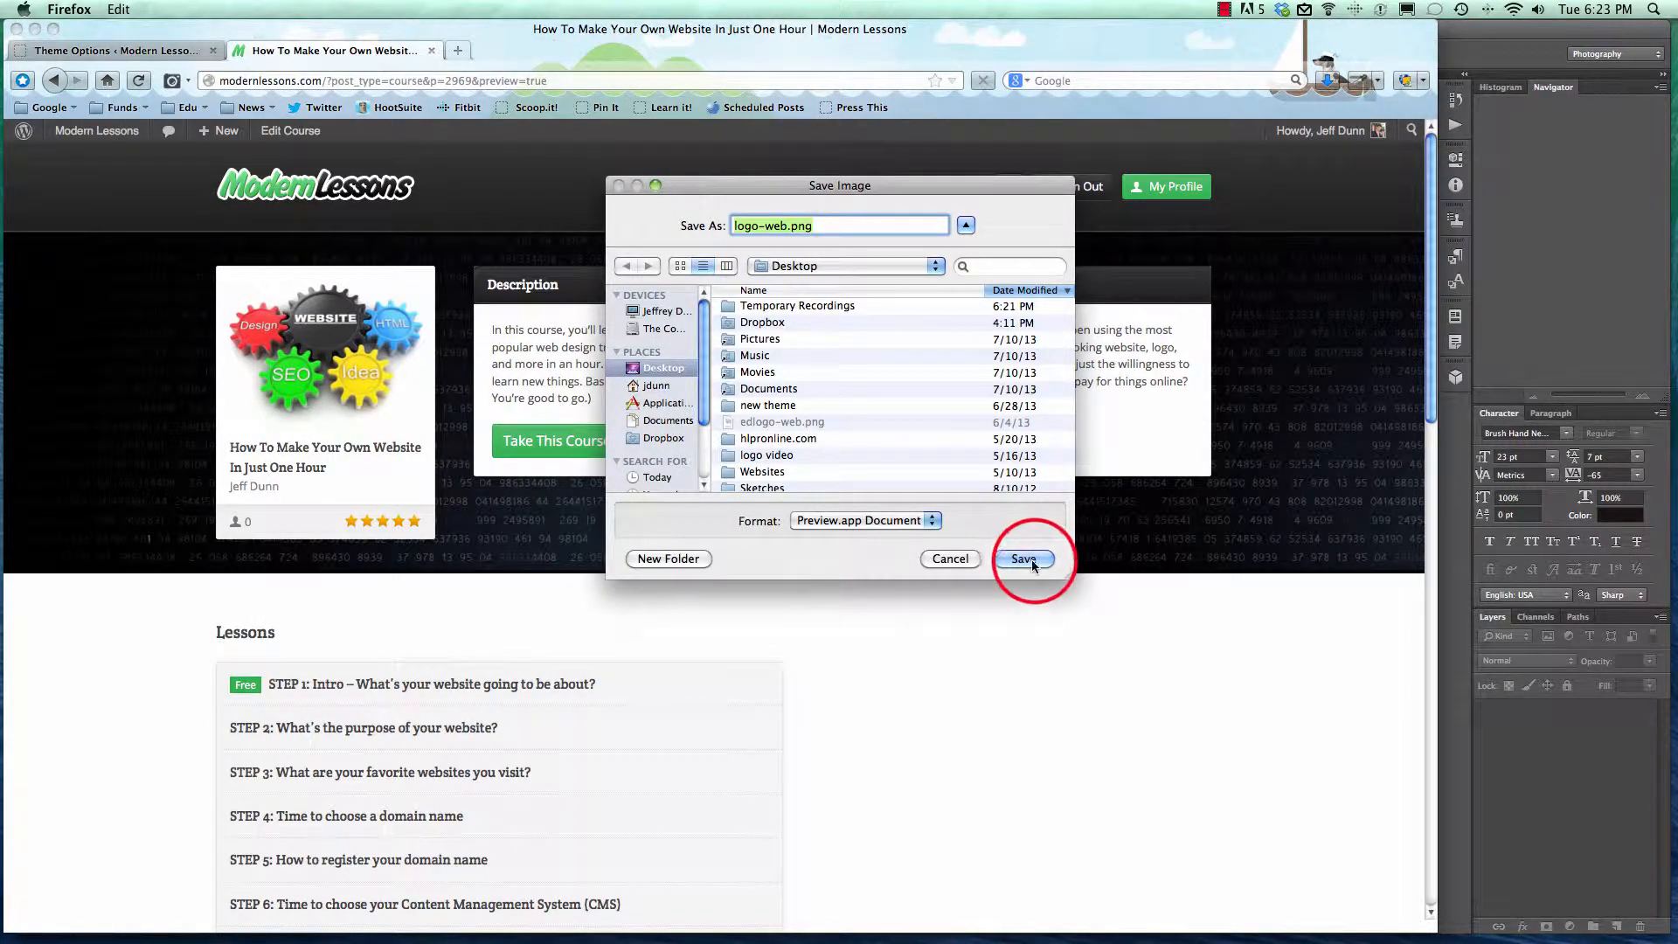
{"action": "left_click", "coordinate": [1032, 562]}
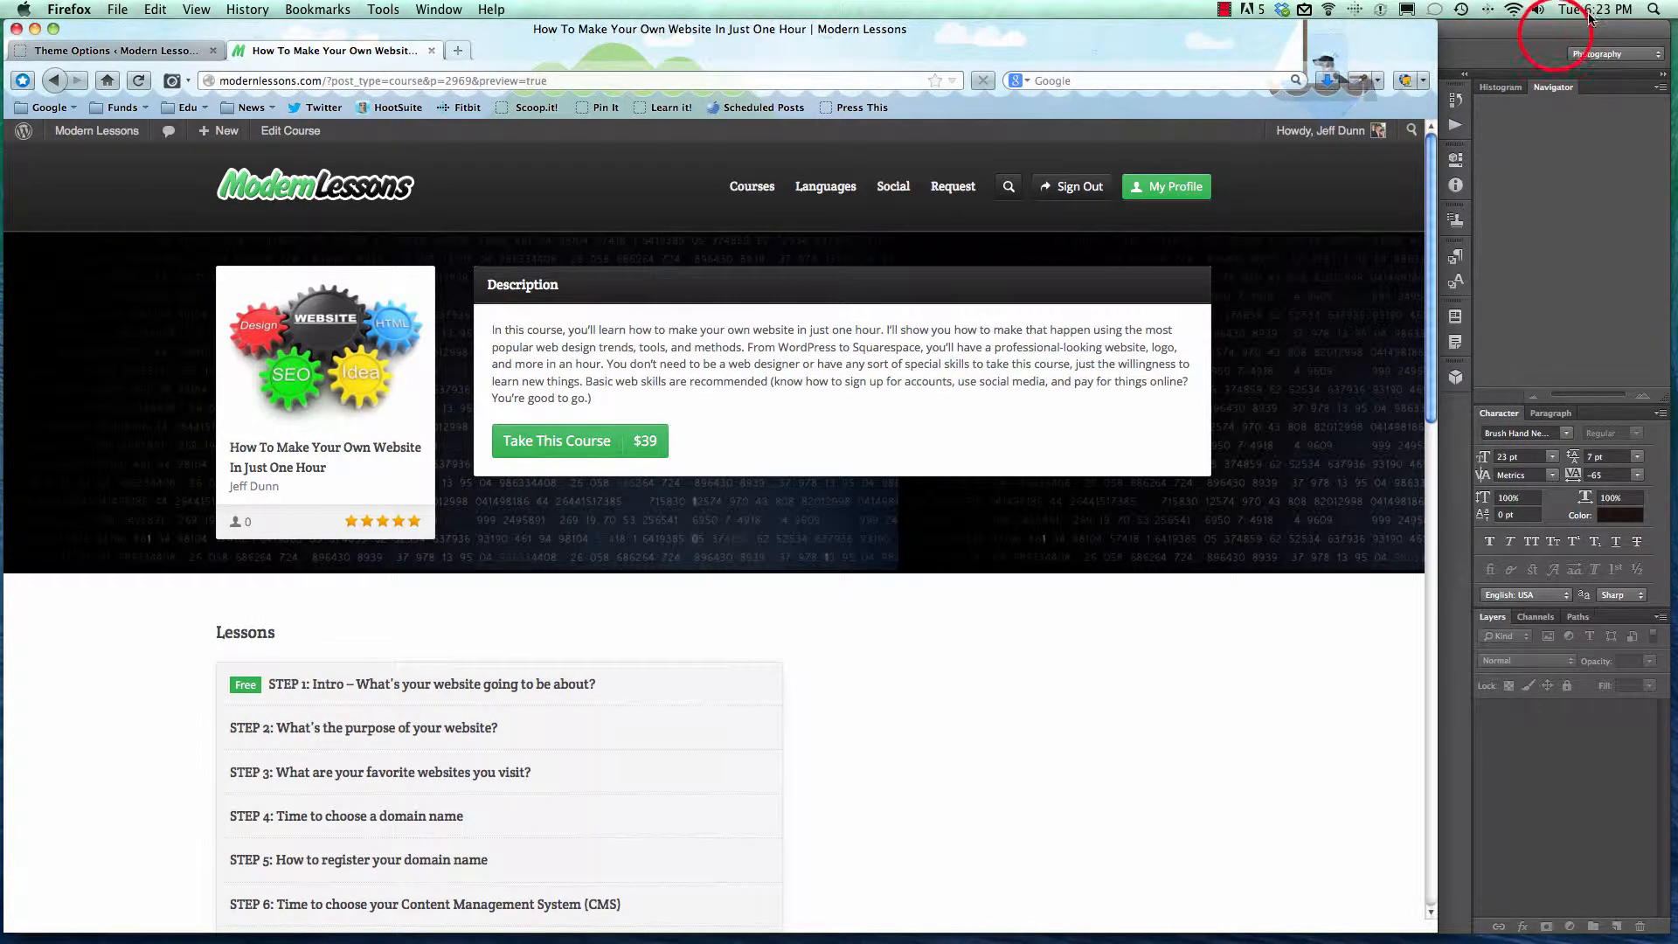
Step: Uncover the desktop and open the saved logo-web.png in Adobe Photoshop CS6
{"action": "left_click", "coordinate": [1560, 37]}
{"action": "left_click_drag", "start_coordinate": [1483, 36], "coordinate": [1413, 36]}
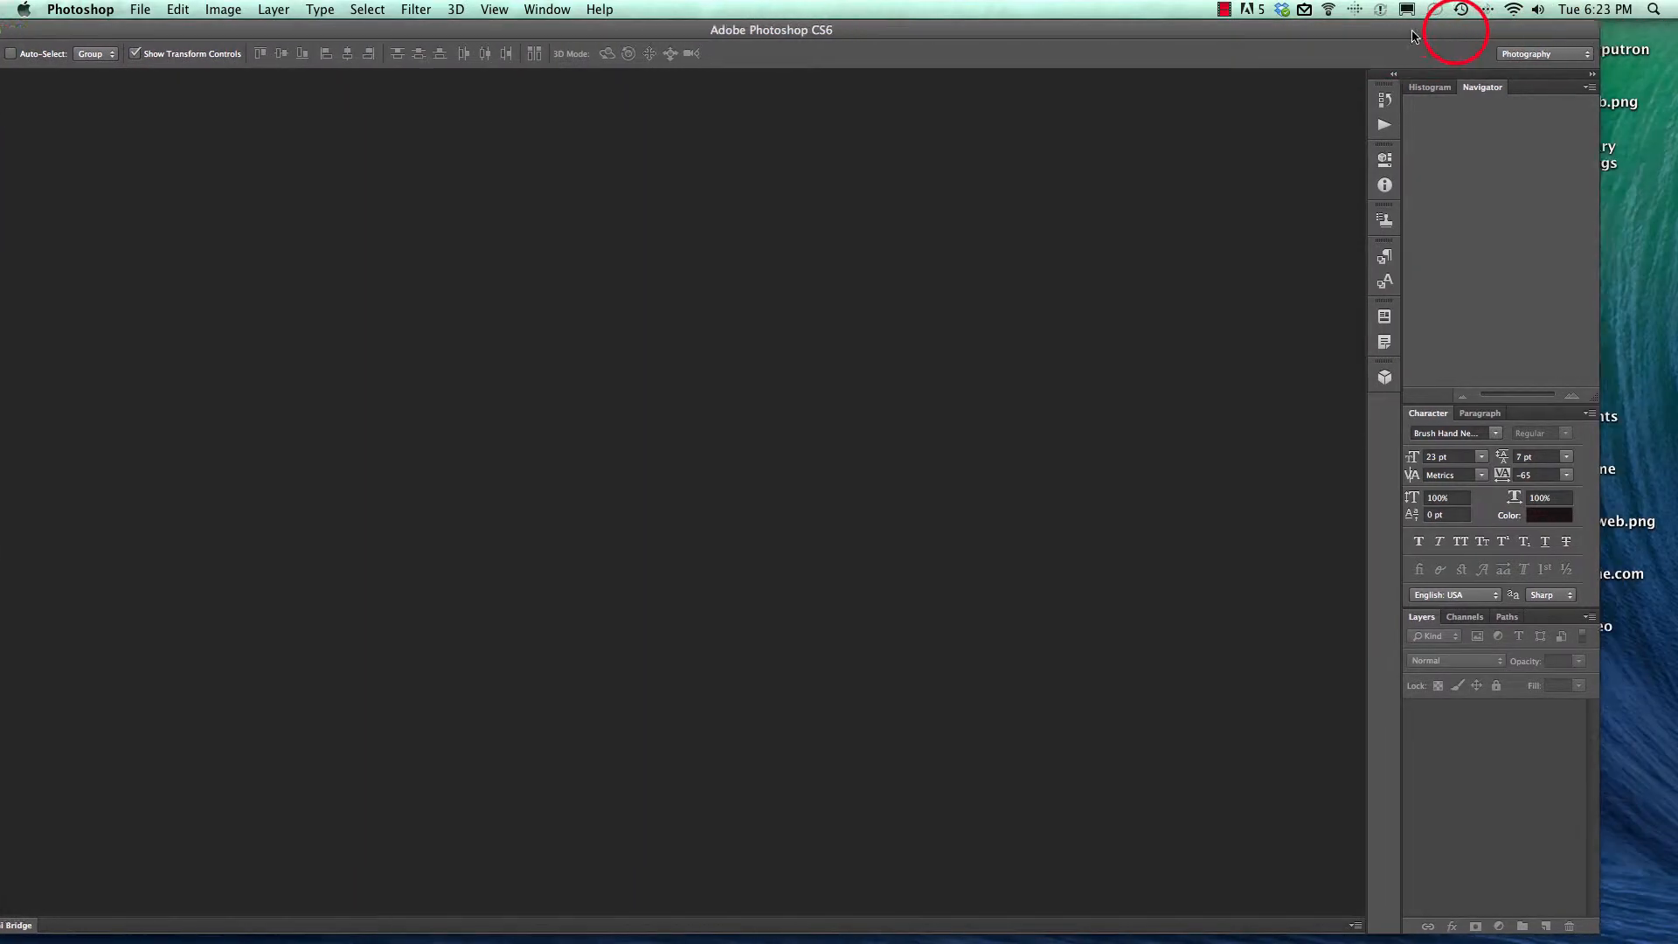
{"action": "left_click", "coordinate": [1510, 103]}
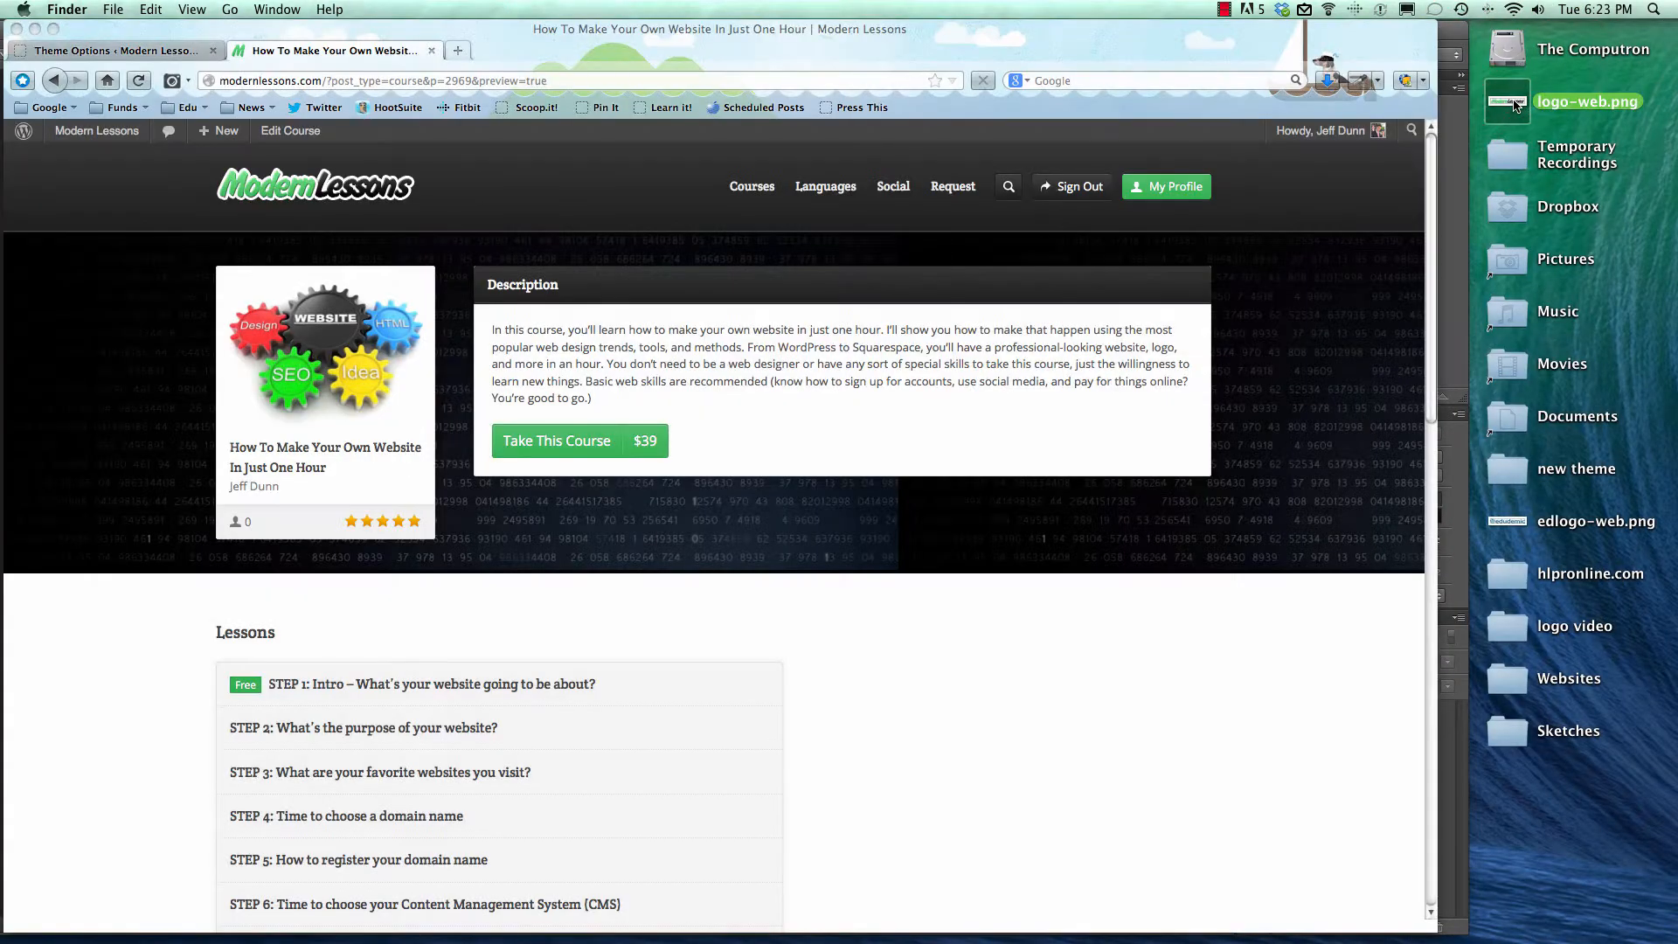
{"action": "right_click", "coordinate": [1519, 106]}
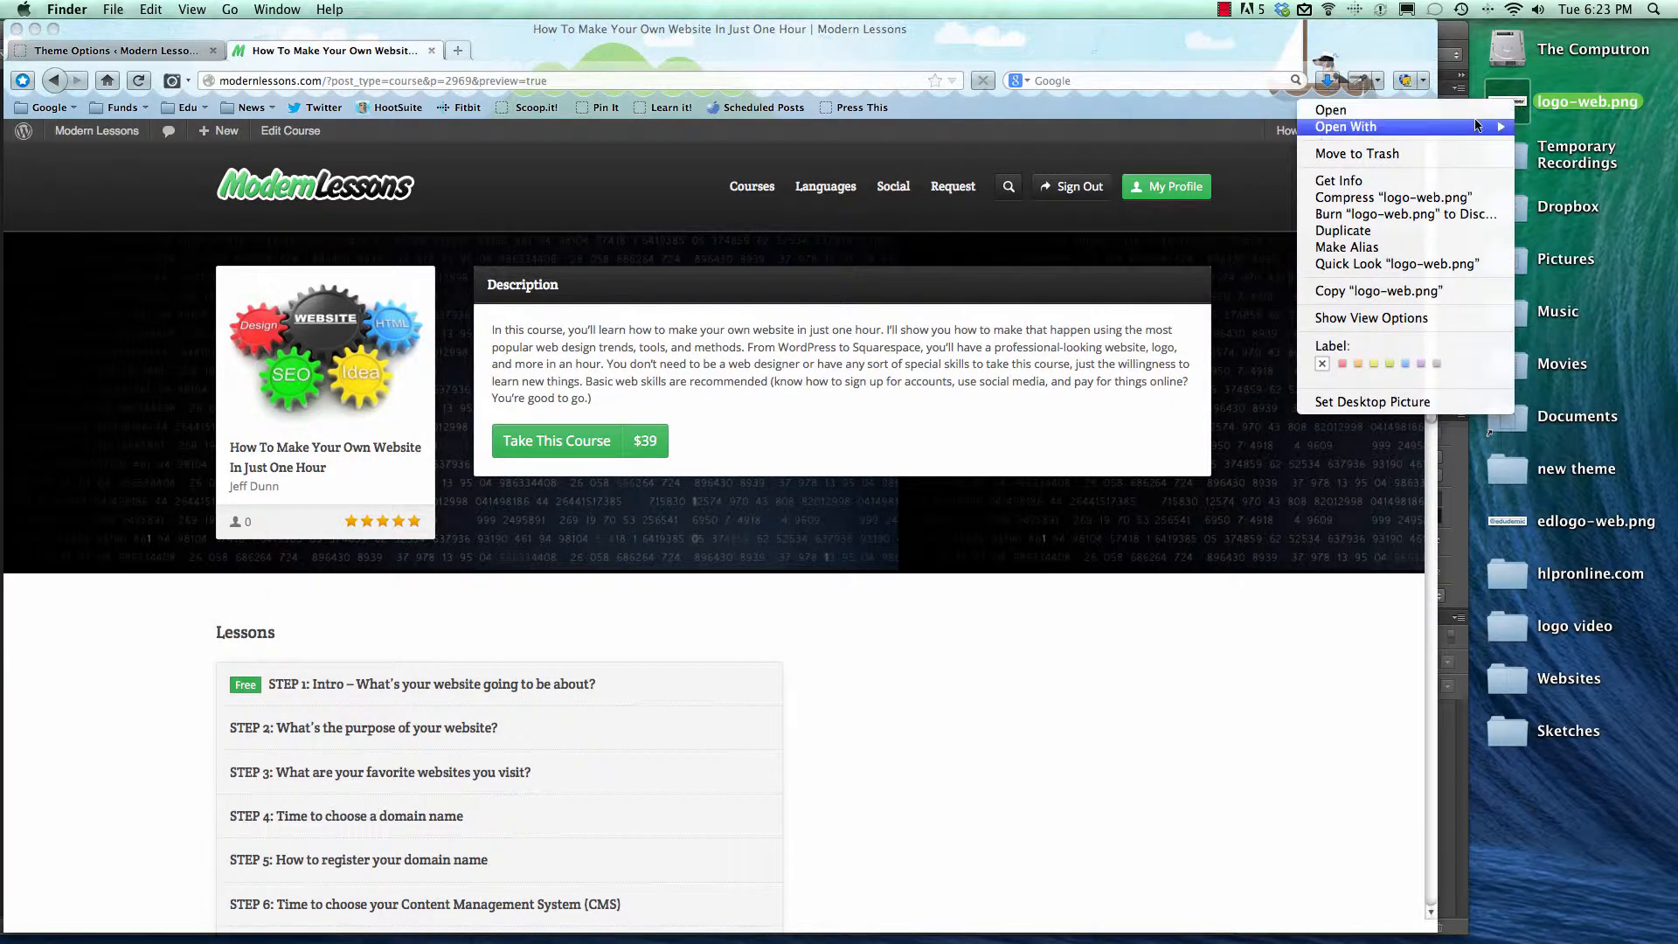
{"action": "mouse_move", "coordinate": [1470, 129]}
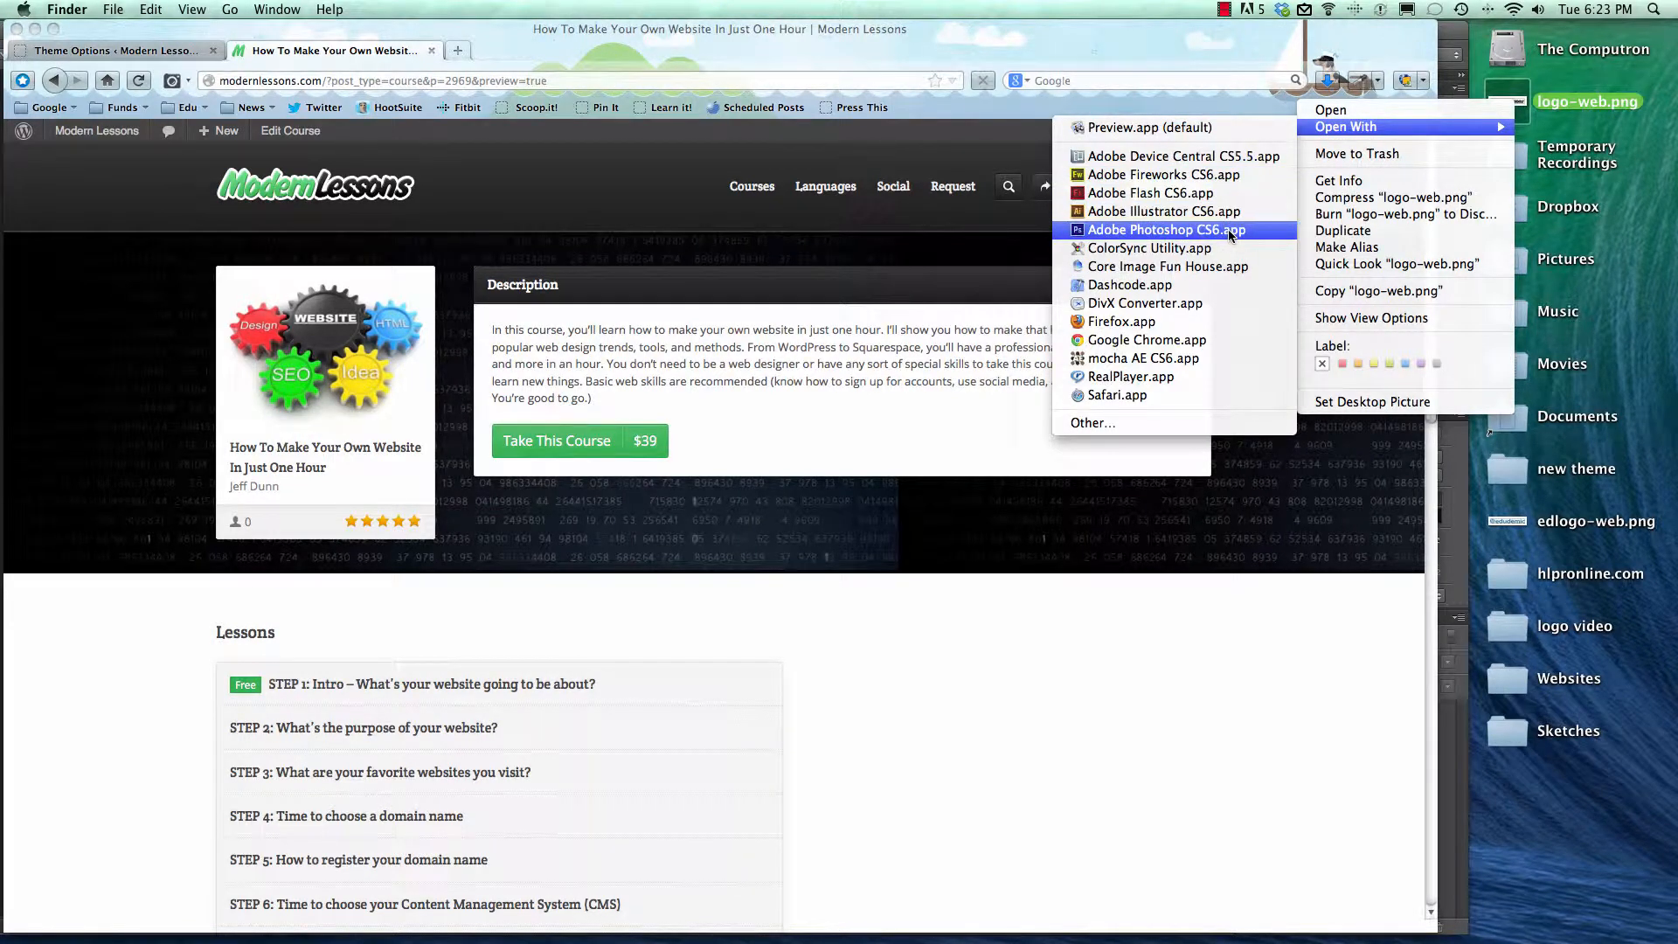
{"action": "left_click", "coordinate": [1219, 230]}
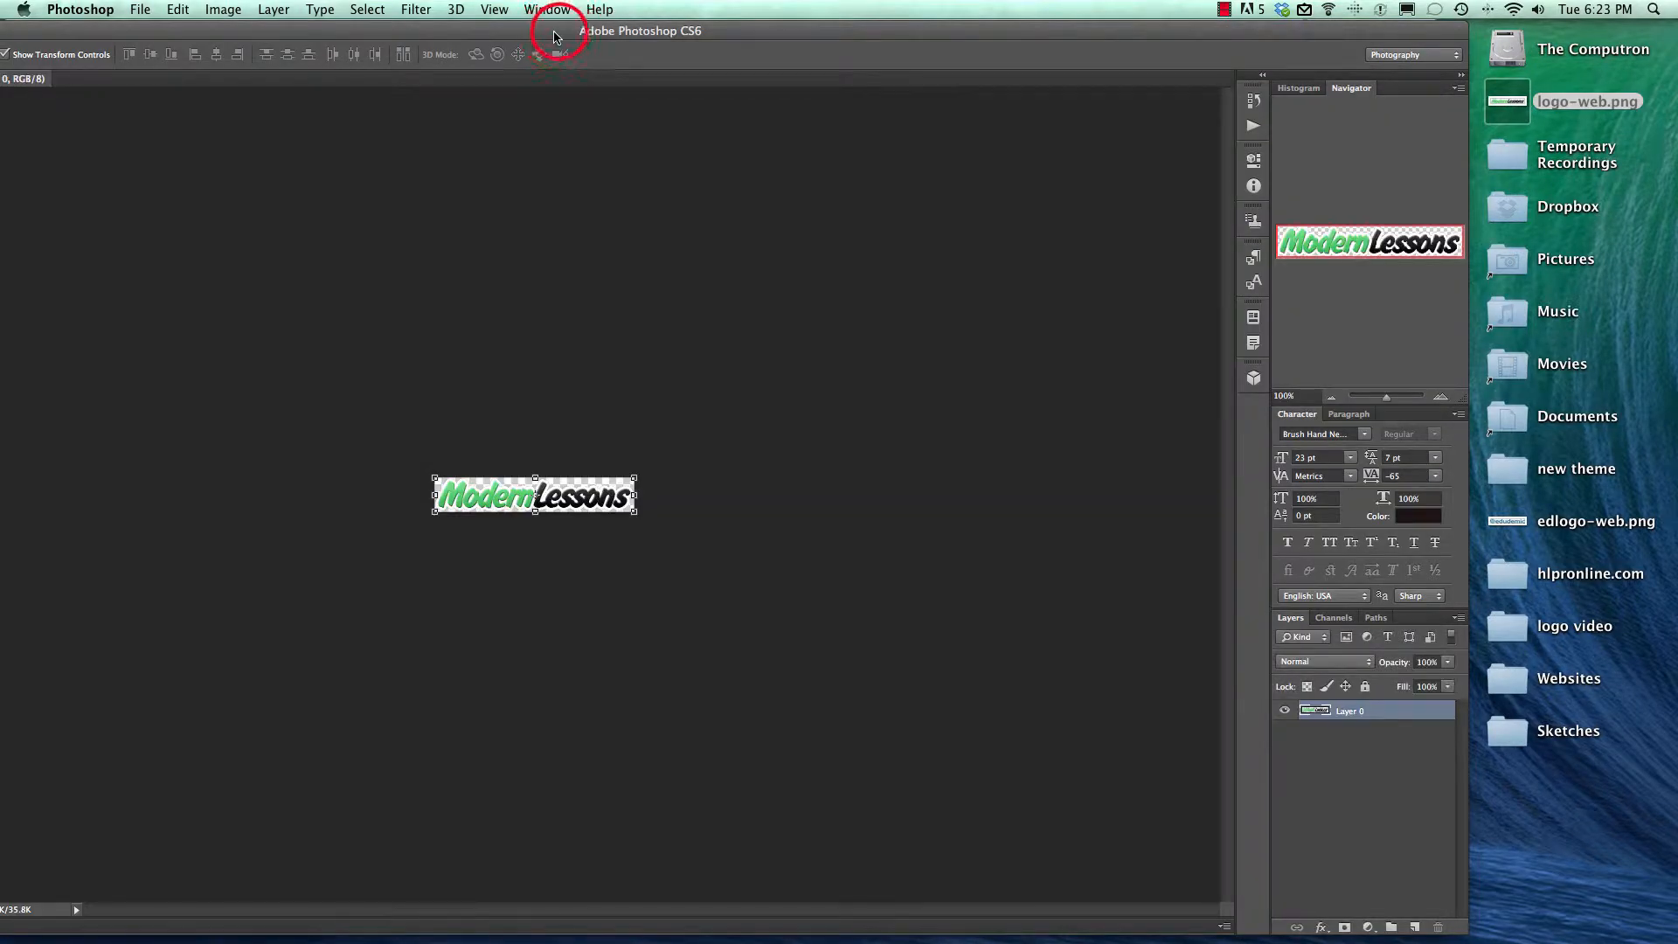
{"action": "double_click", "coordinate": [559, 32]}
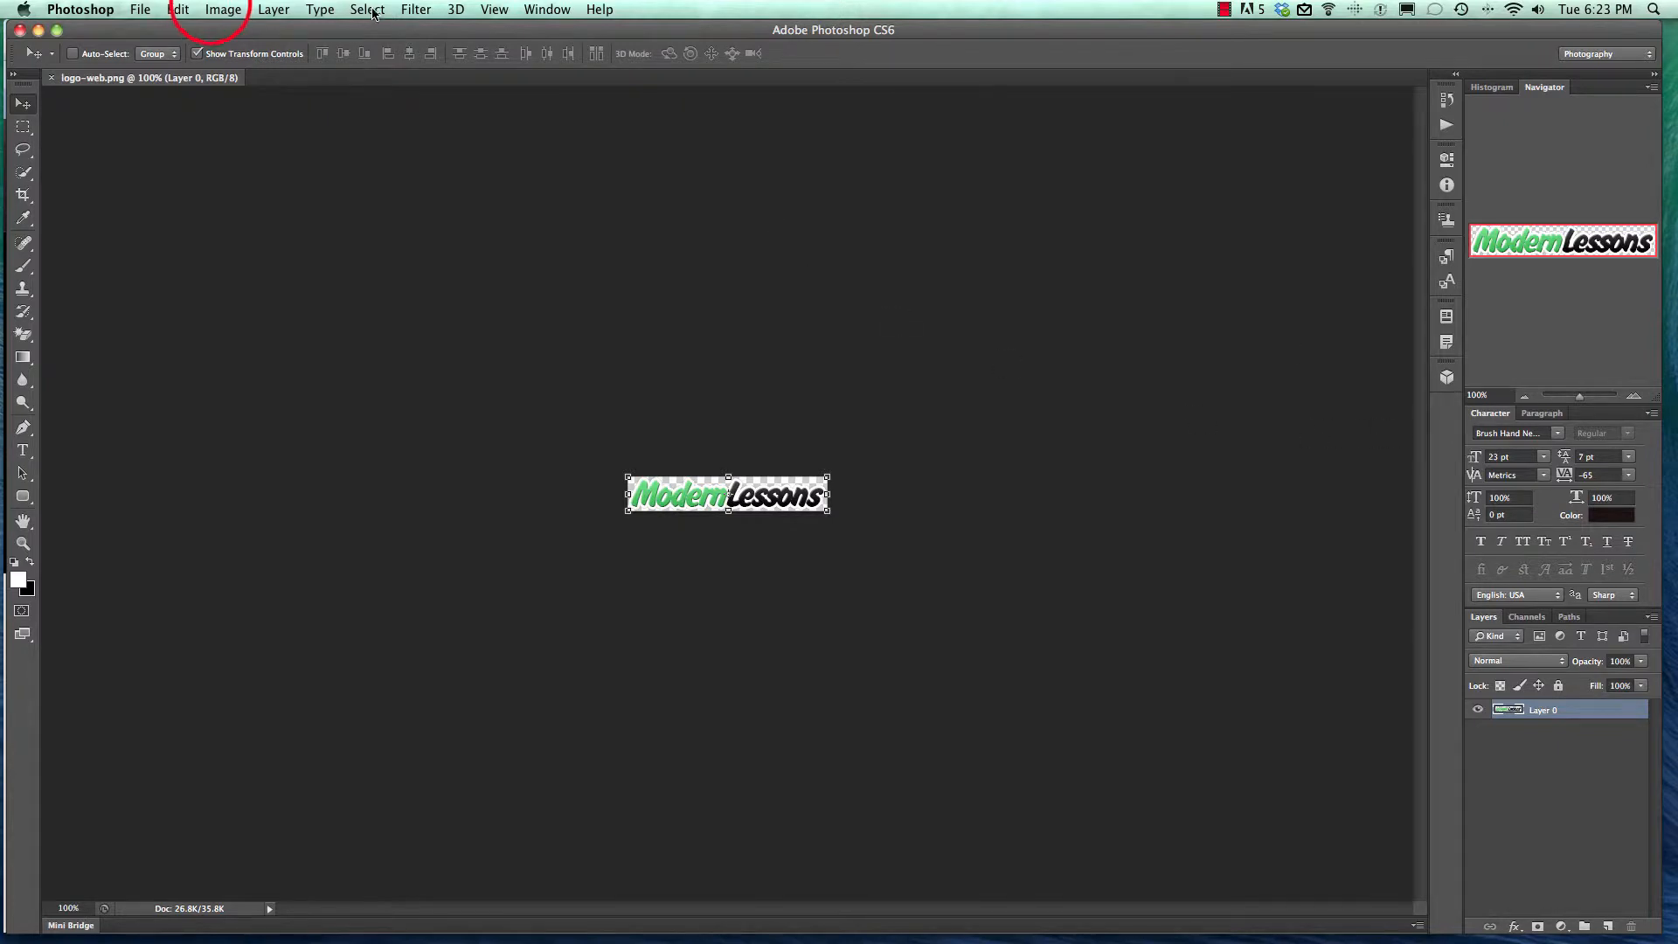
Step: Check the canvas width and height of logo-web.png in pixels without changing them
{"action": "left_click", "coordinate": [223, 10]}
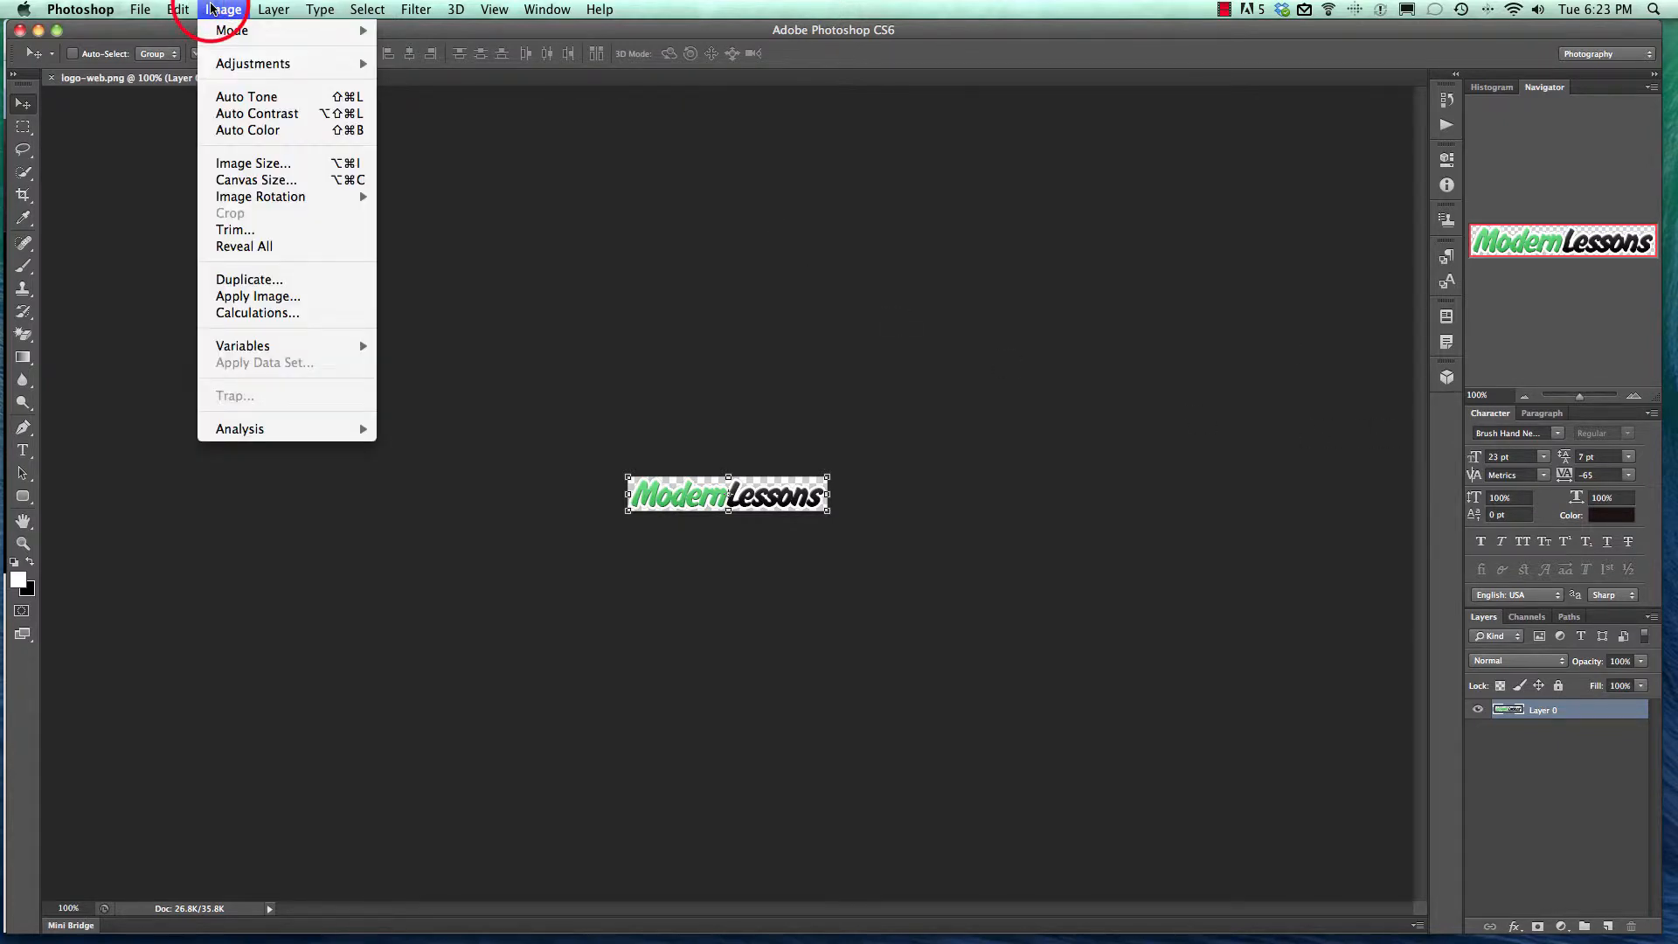
{"action": "left_click", "coordinate": [262, 179]}
{"action": "left_click", "coordinate": [906, 477]}
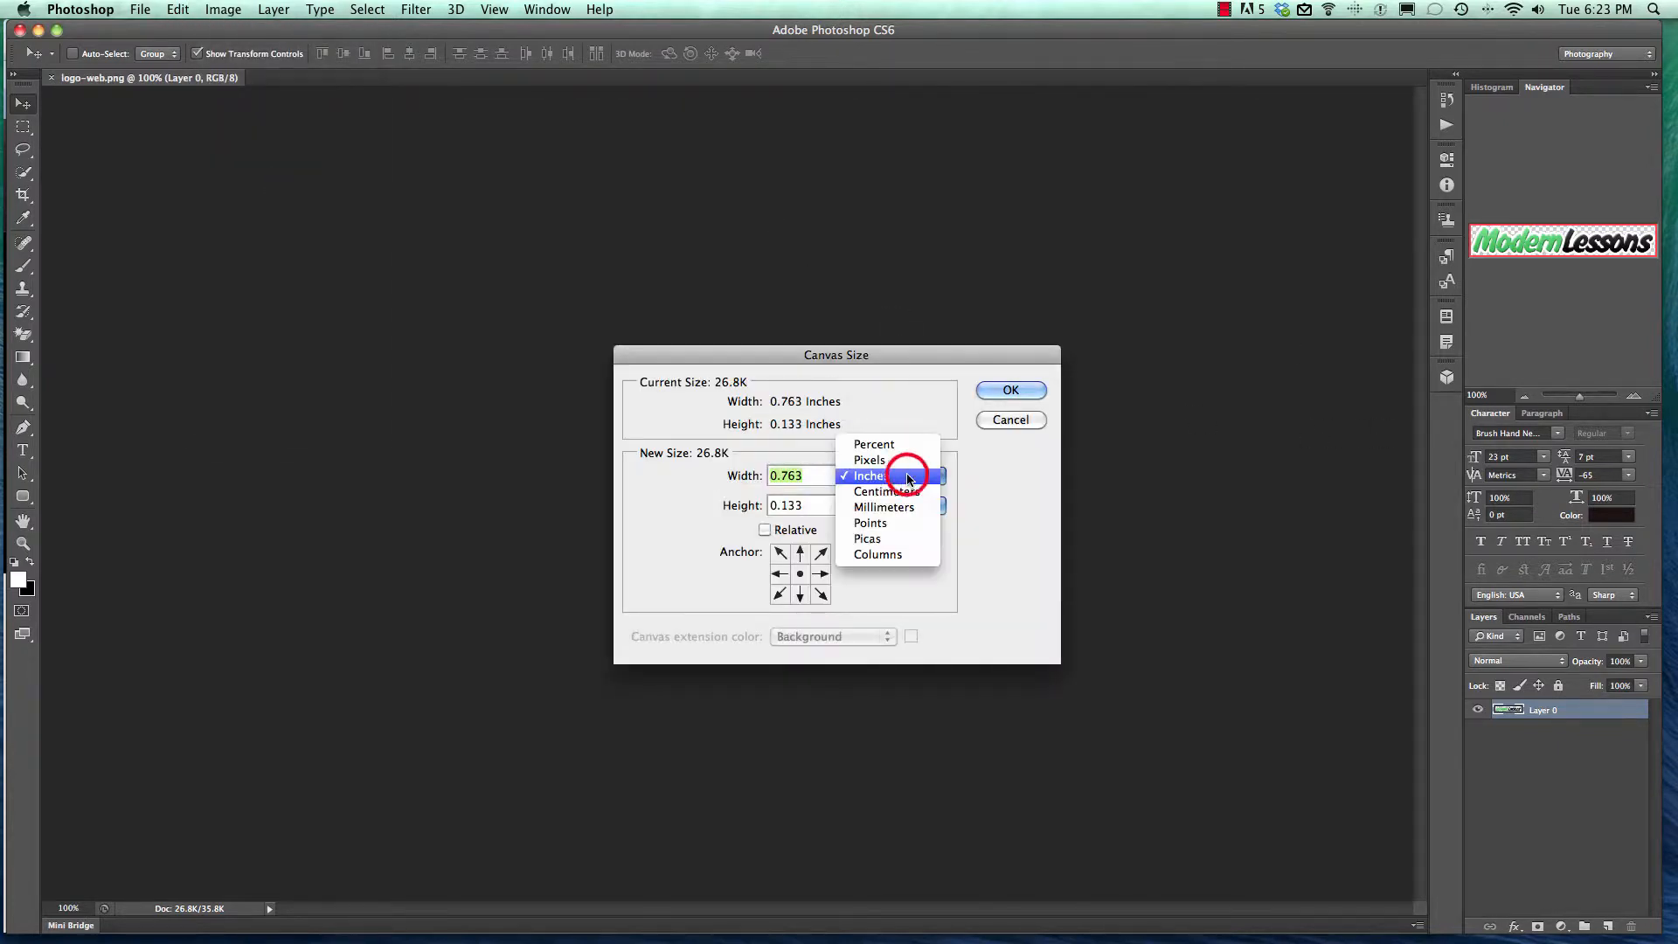
{"action": "left_click", "coordinate": [896, 460]}
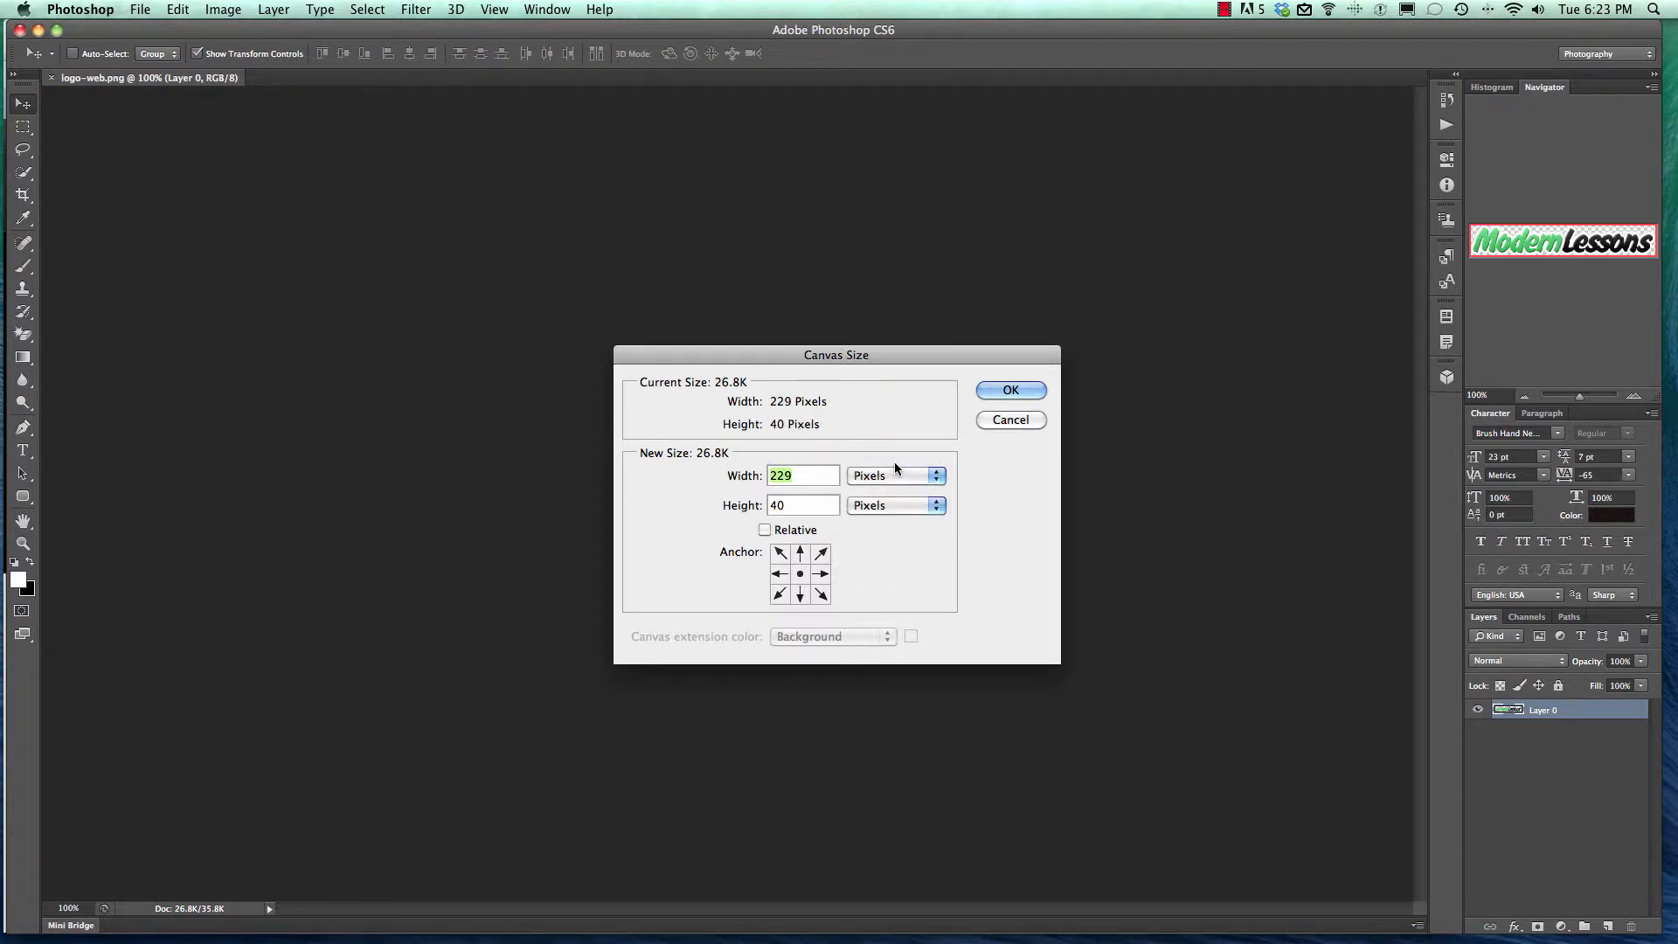
{"action": "left_click", "coordinate": [802, 476]}
{"action": "left_click", "coordinate": [804, 476]}
{"action": "left_click", "coordinate": [1011, 420]}
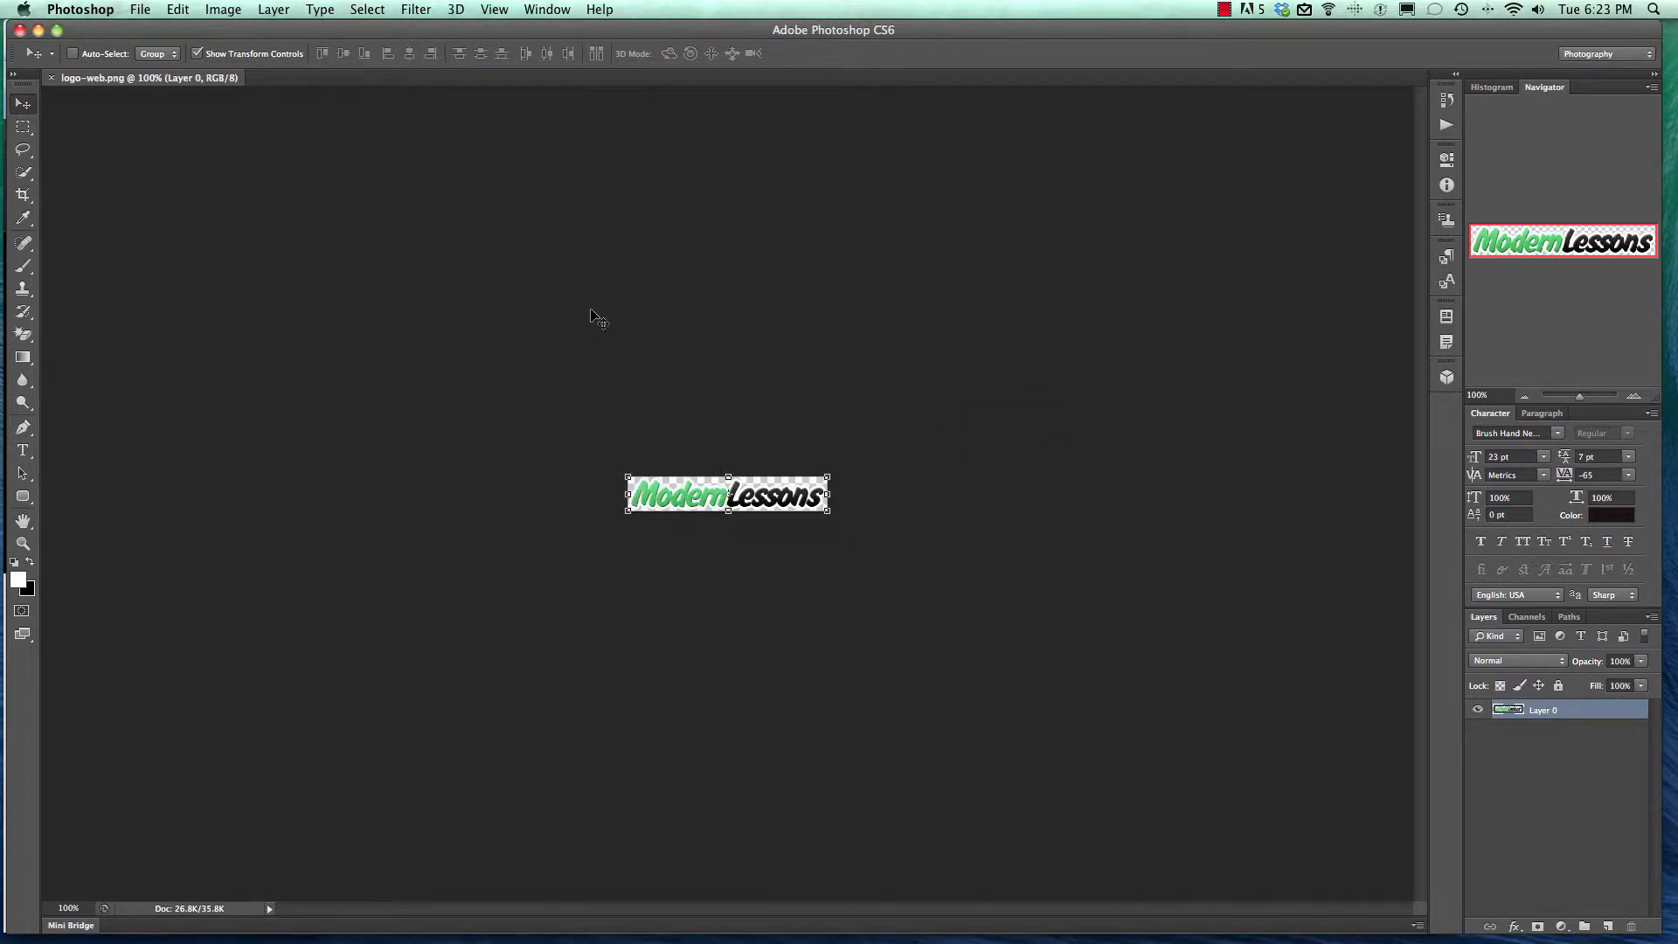
Step: Close logo-web.png and open logo-web.psd from the Modern Lessons folder
{"action": "key", "text": "super+w"}
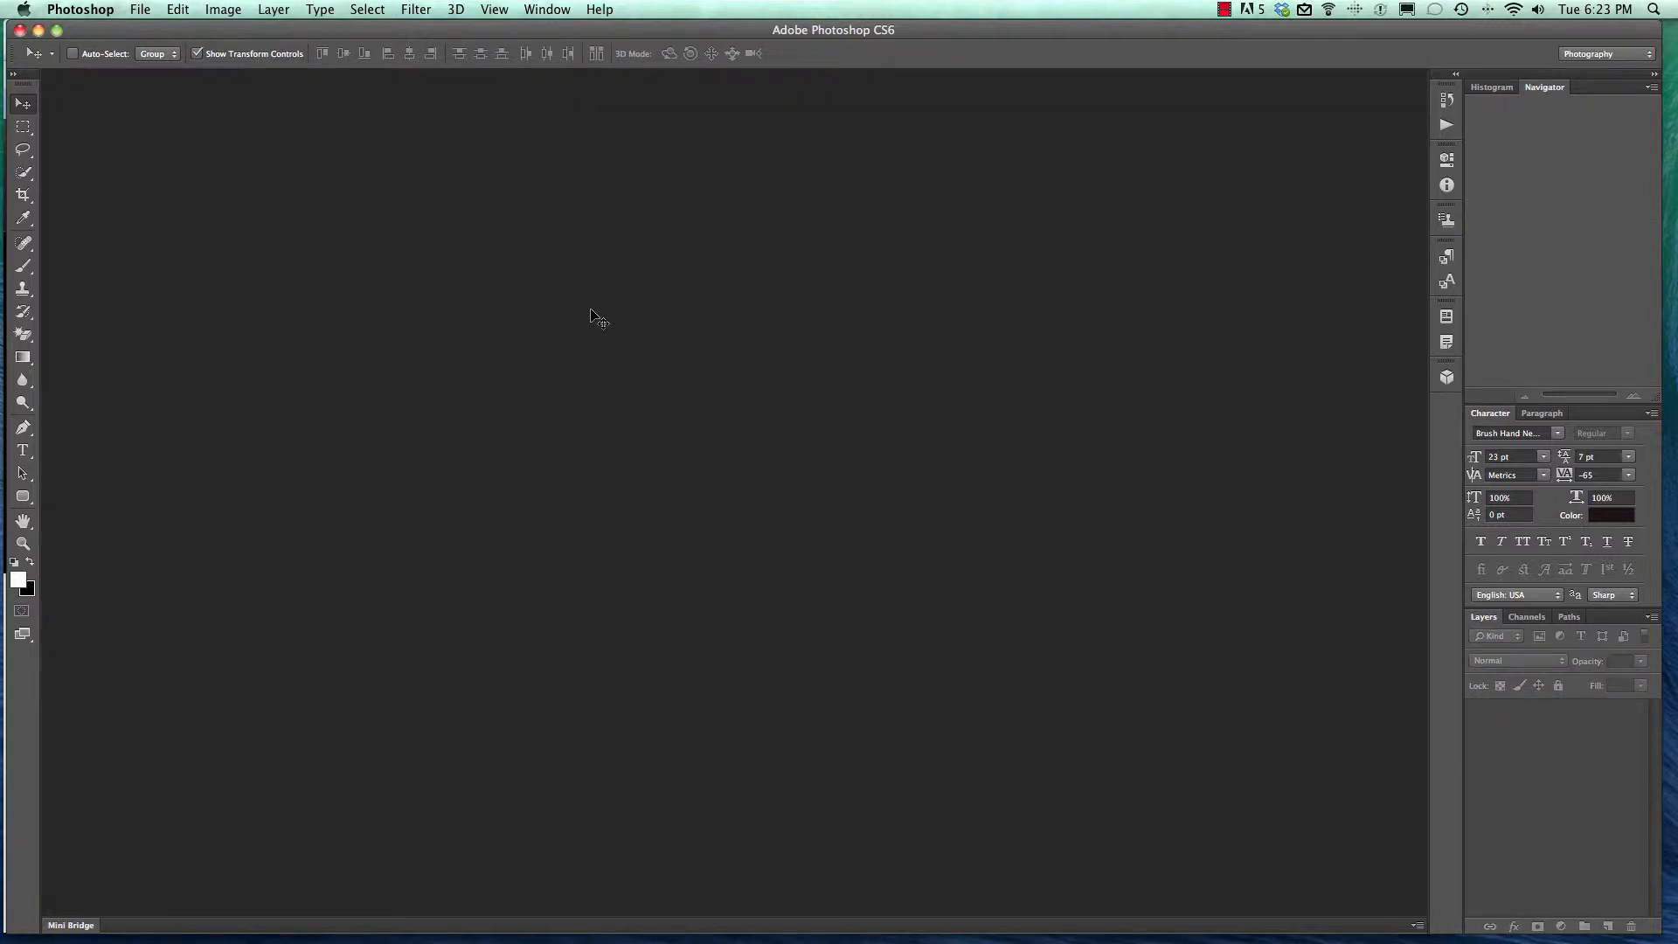
{"action": "key", "text": "super+o"}
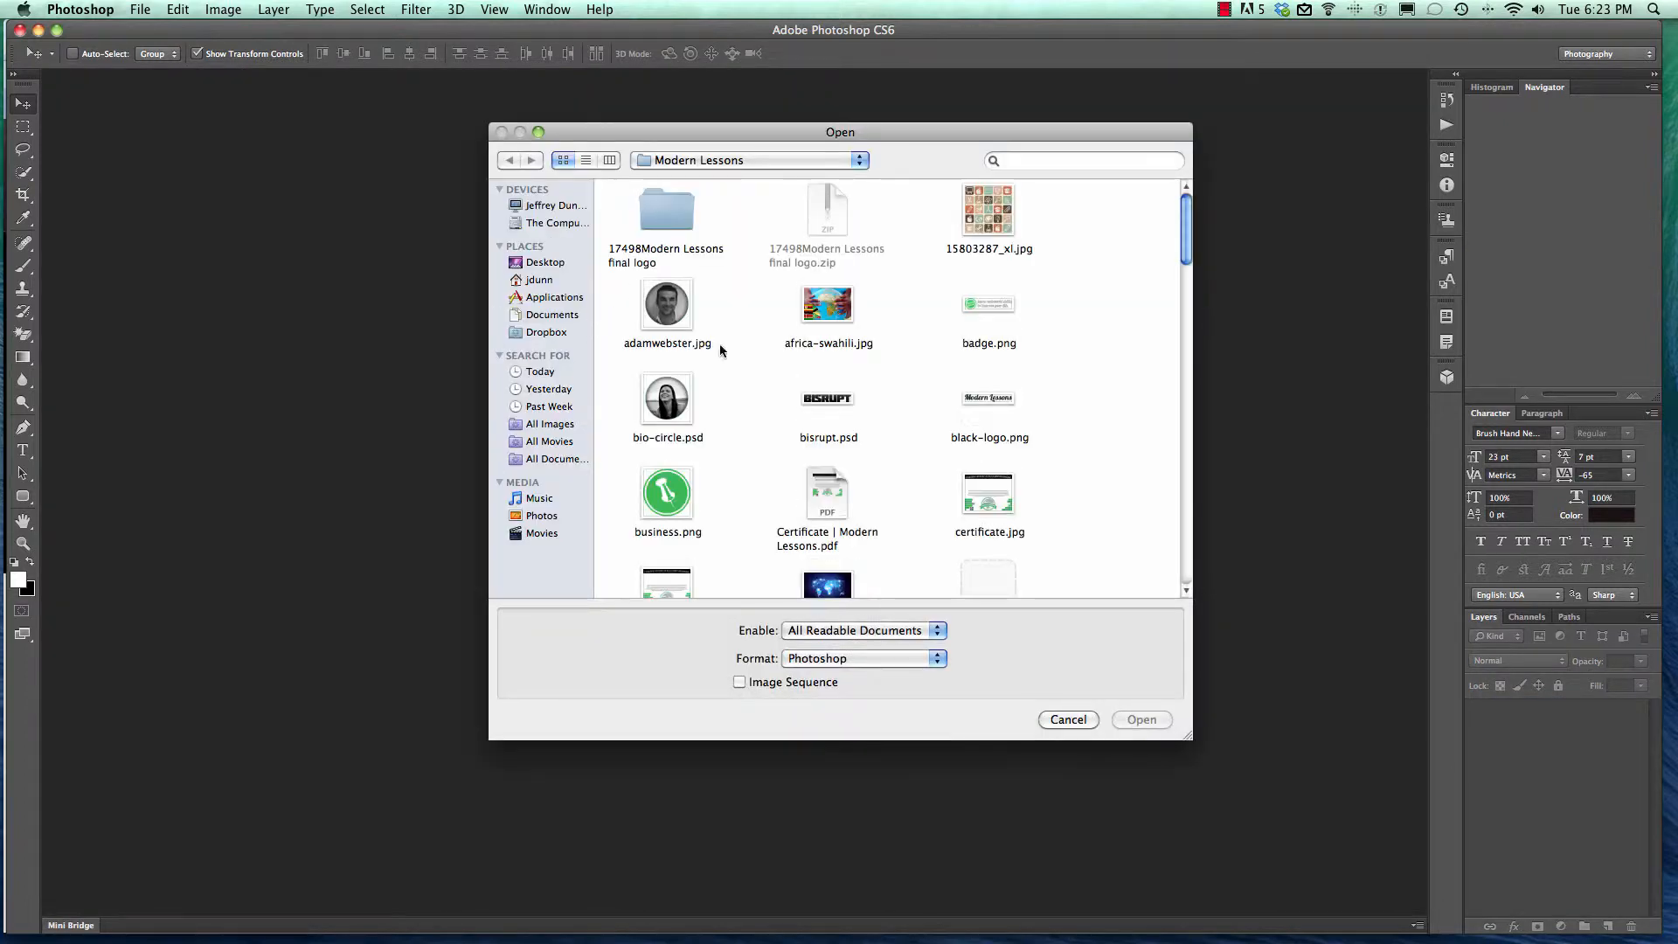
{"action": "scroll", "coordinate": [778, 363], "scroll_direction": "down", "scroll_amount": 5}
{"action": "scroll", "coordinate": [778, 363], "scroll_direction": "down", "scroll_amount": 6}
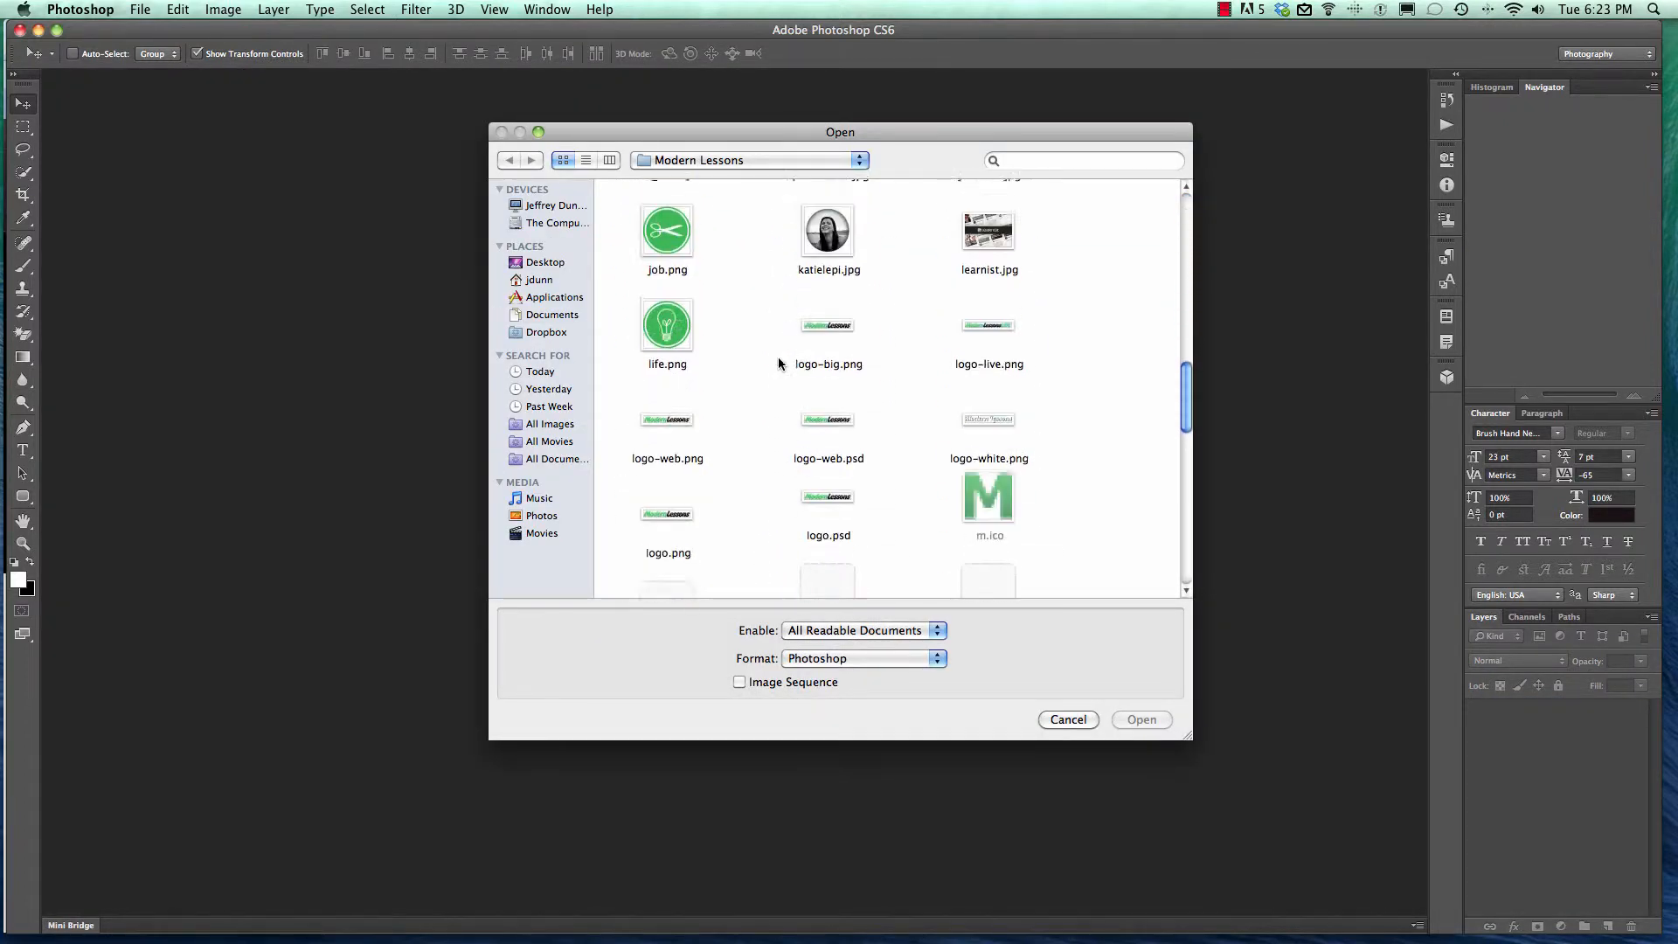
{"action": "left_click", "coordinate": [831, 391]}
{"action": "double_click", "coordinate": [830, 390]}
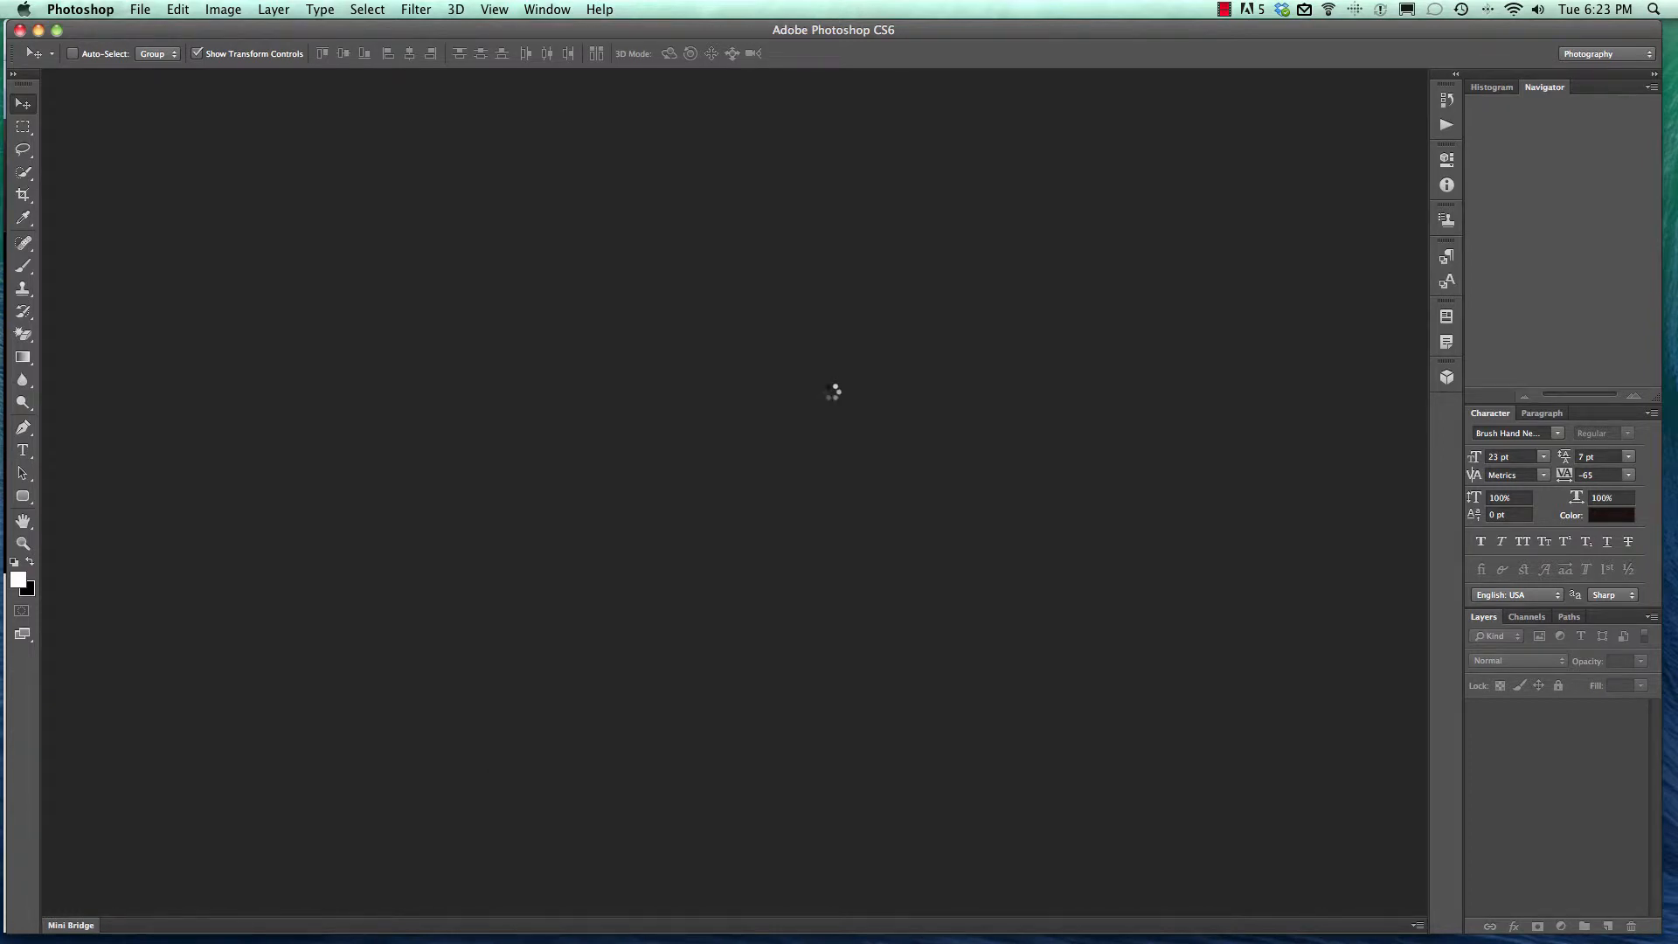
Step: Check the canvas size of logo-web.psd in pixels and leave it unchanged
{"action": "left_click", "coordinate": [209, 13]}
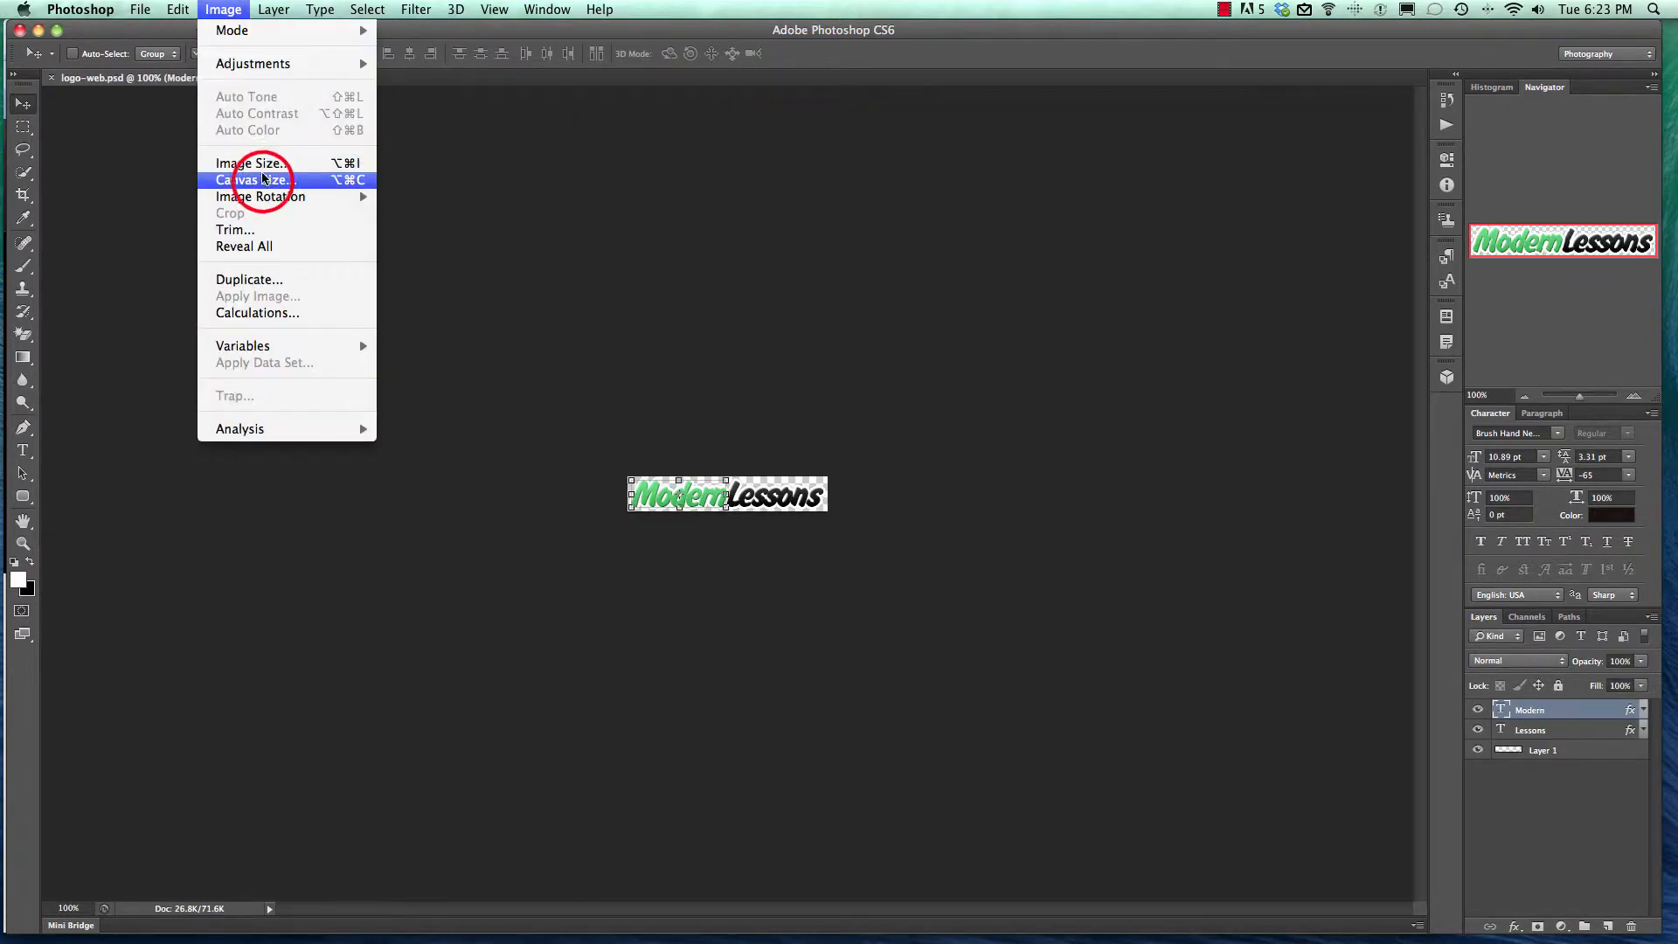
{"action": "left_click", "coordinate": [254, 180]}
{"action": "left_click", "coordinate": [891, 476]}
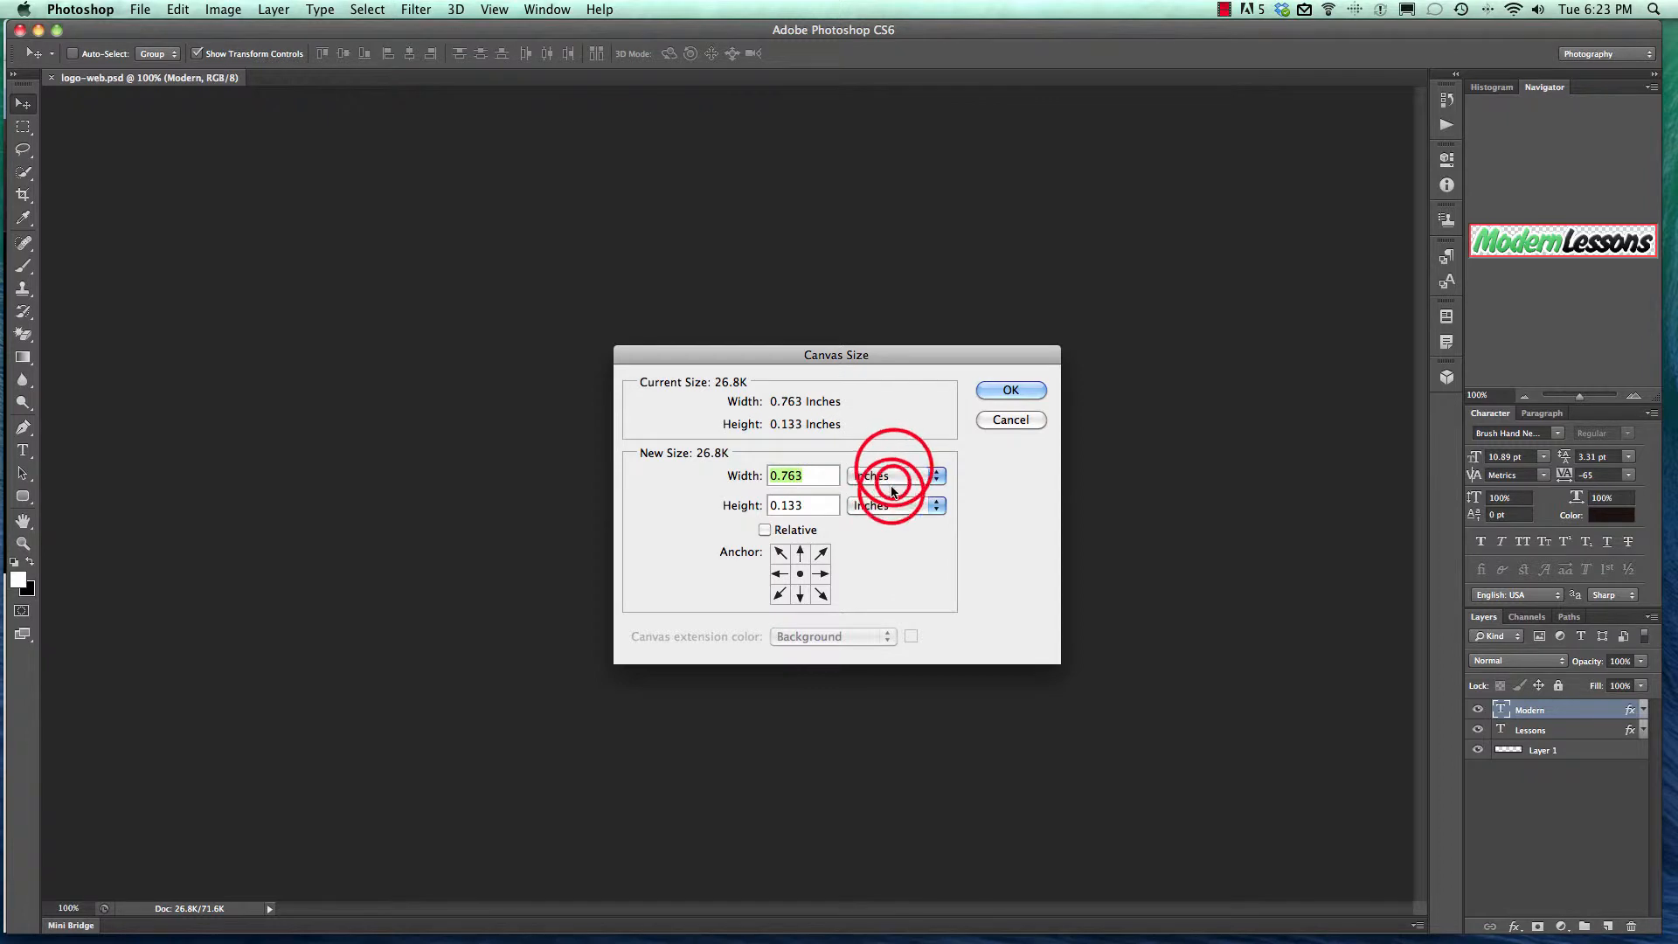
{"action": "left_click", "coordinate": [894, 472]}
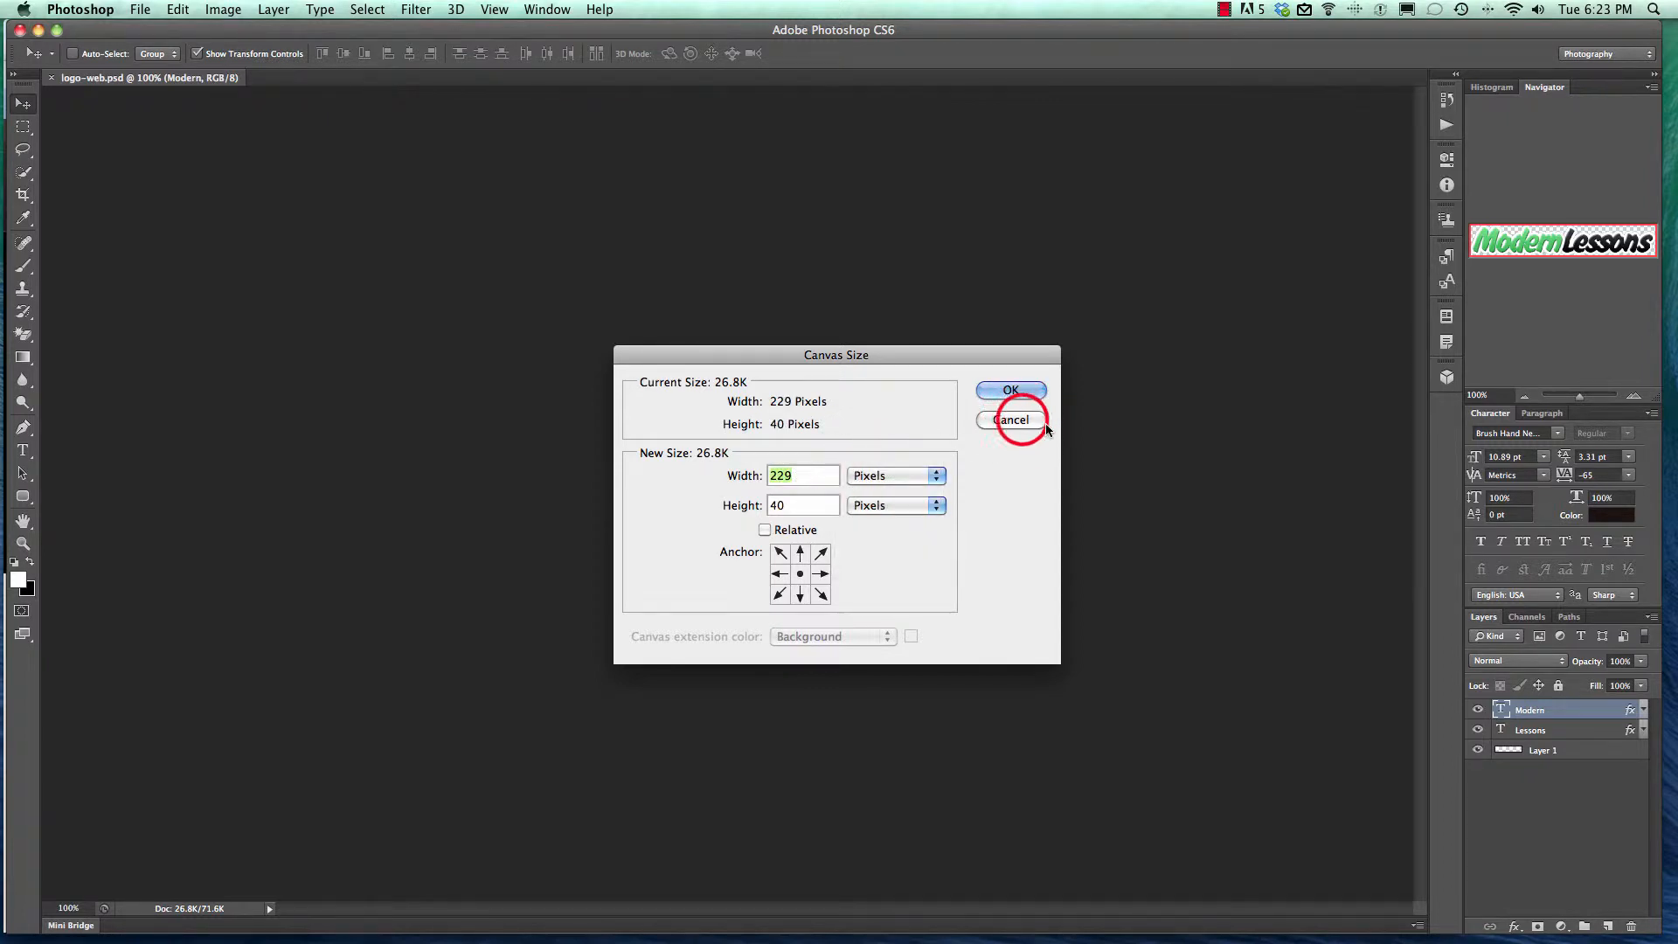
{"action": "left_click", "coordinate": [1012, 420]}
Step: Hide the Modern and Lessons text layers and add a new empty layer above them
{"action": "left_click", "coordinate": [1634, 396]}
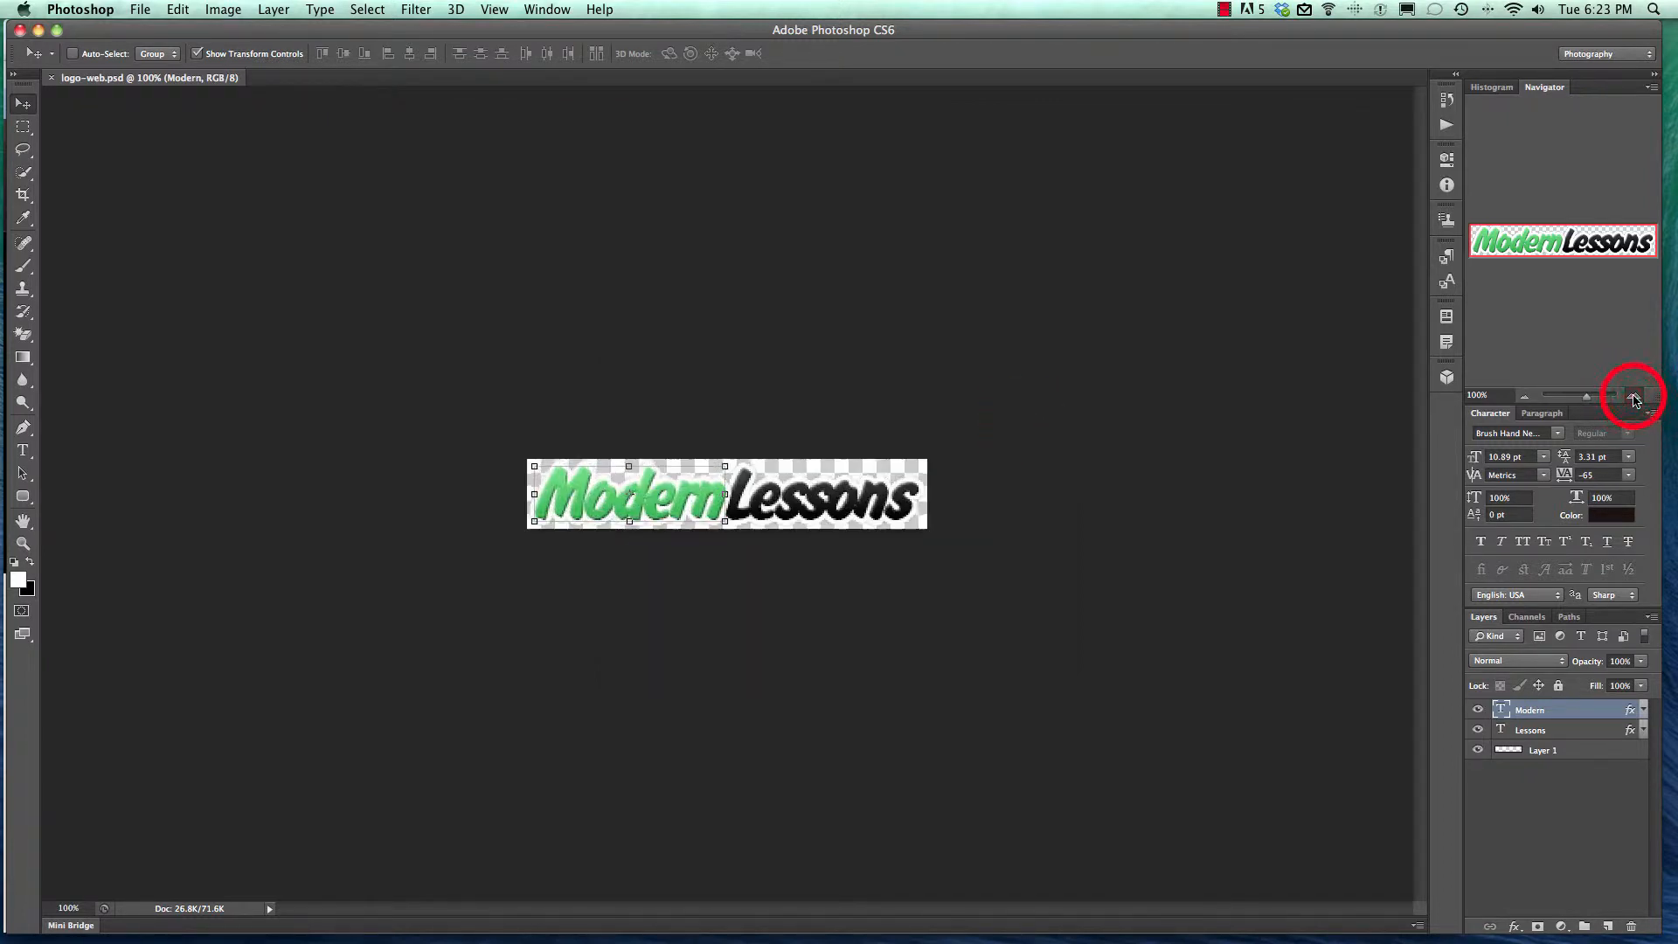
{"action": "left_click", "coordinate": [1634, 396]}
{"action": "left_click", "coordinate": [1634, 396]}
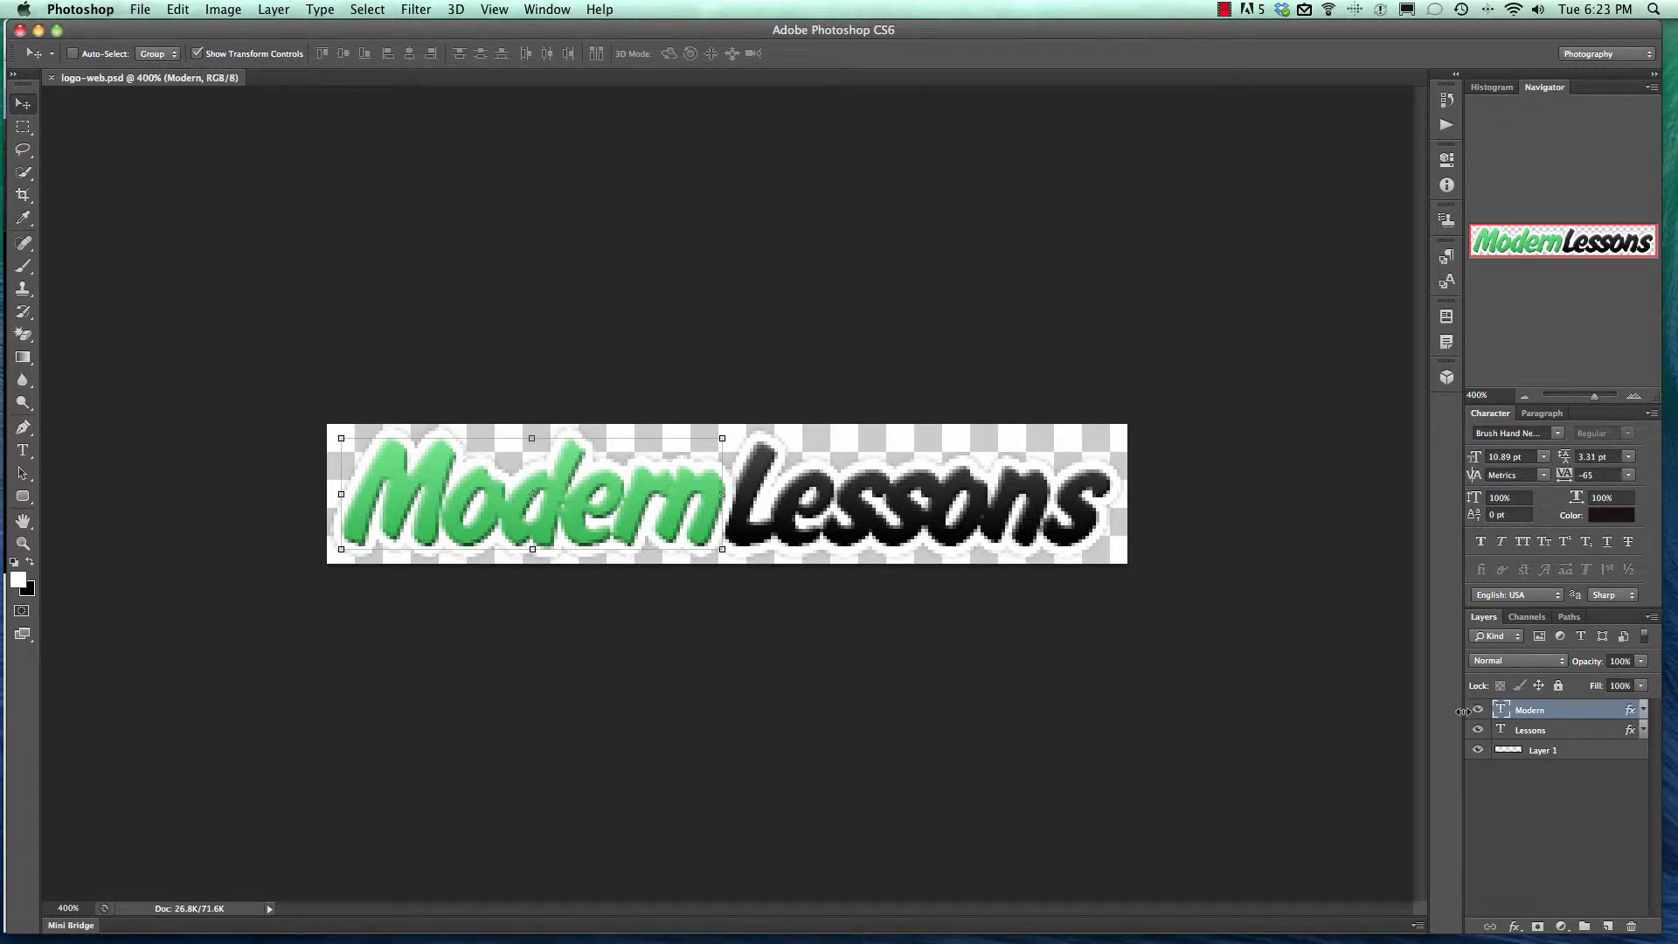
{"action": "left_click_drag", "start_coordinate": [1478, 709], "coordinate": [1478, 731]}
{"action": "left_click", "coordinate": [1607, 926]}
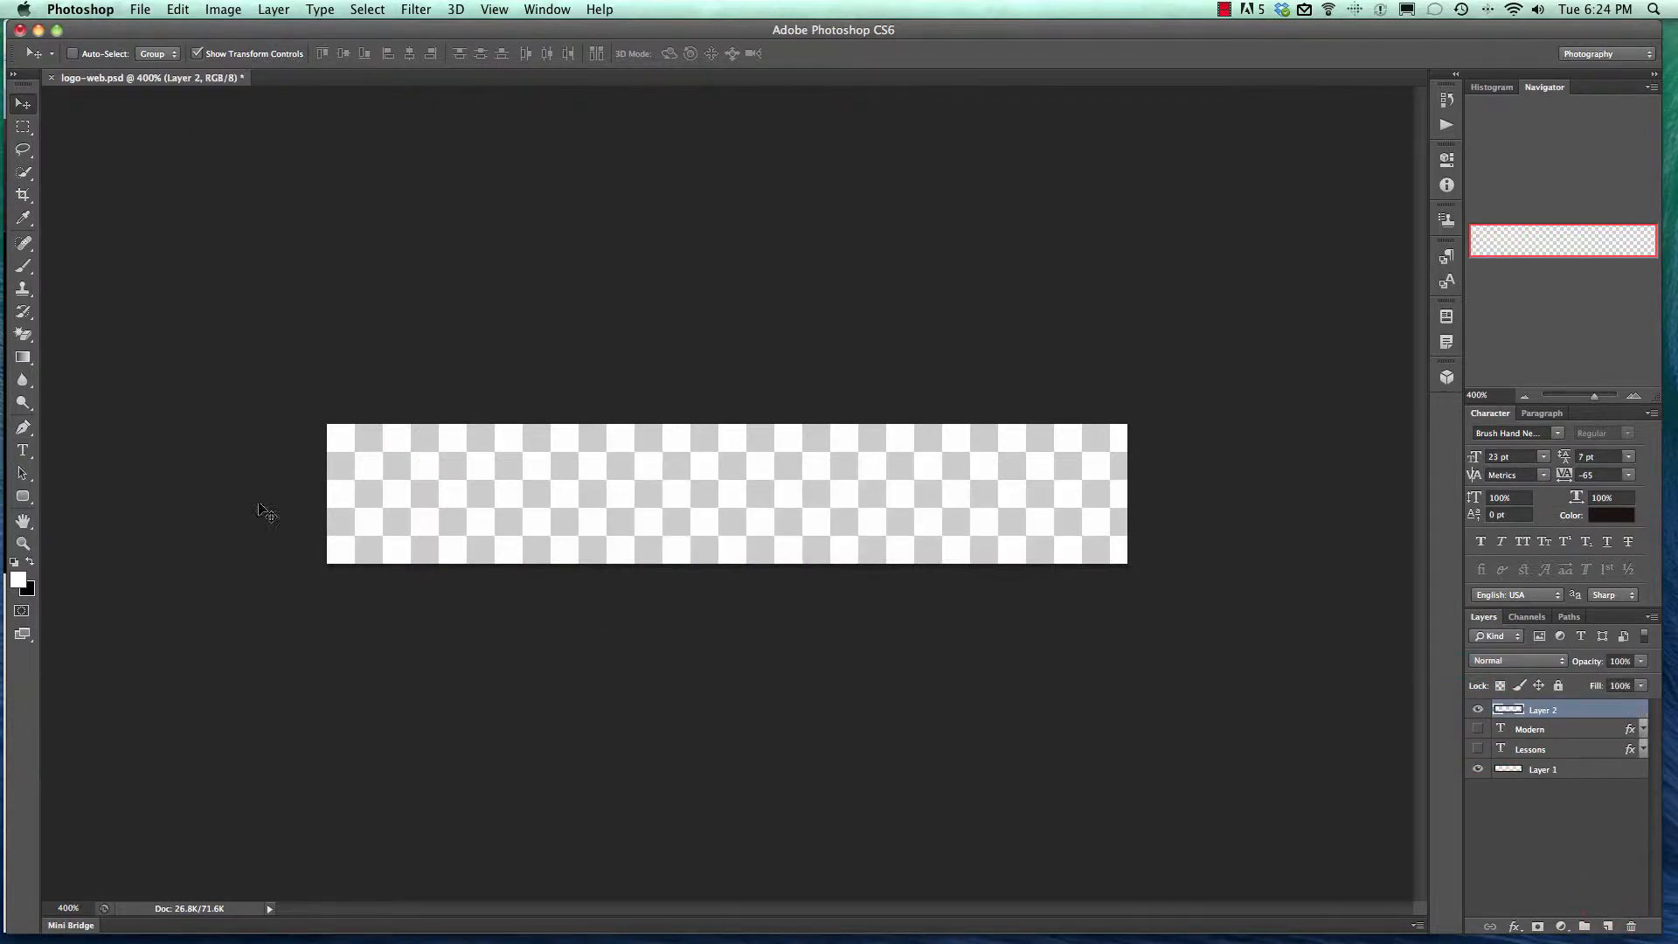
Step: Add the text "modern" near the canvas's left edge on the new layer with the Type tool
{"action": "left_click", "coordinate": [22, 450]}
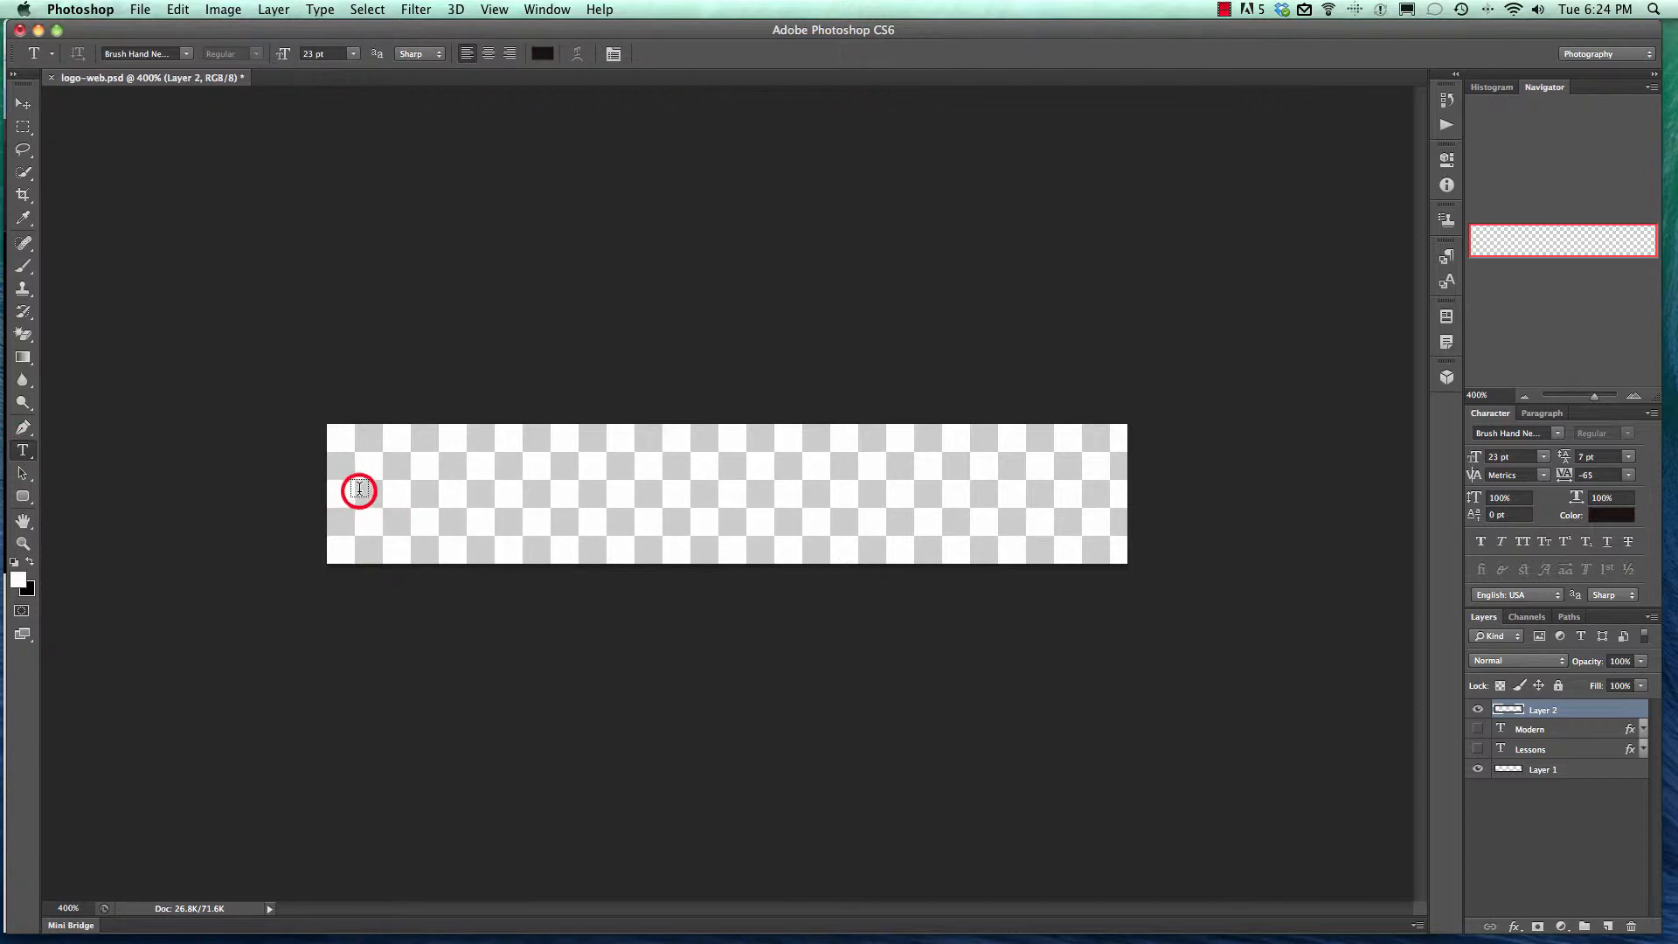
{"action": "left_click", "coordinate": [359, 489]}
{"action": "type", "text": "modern"}
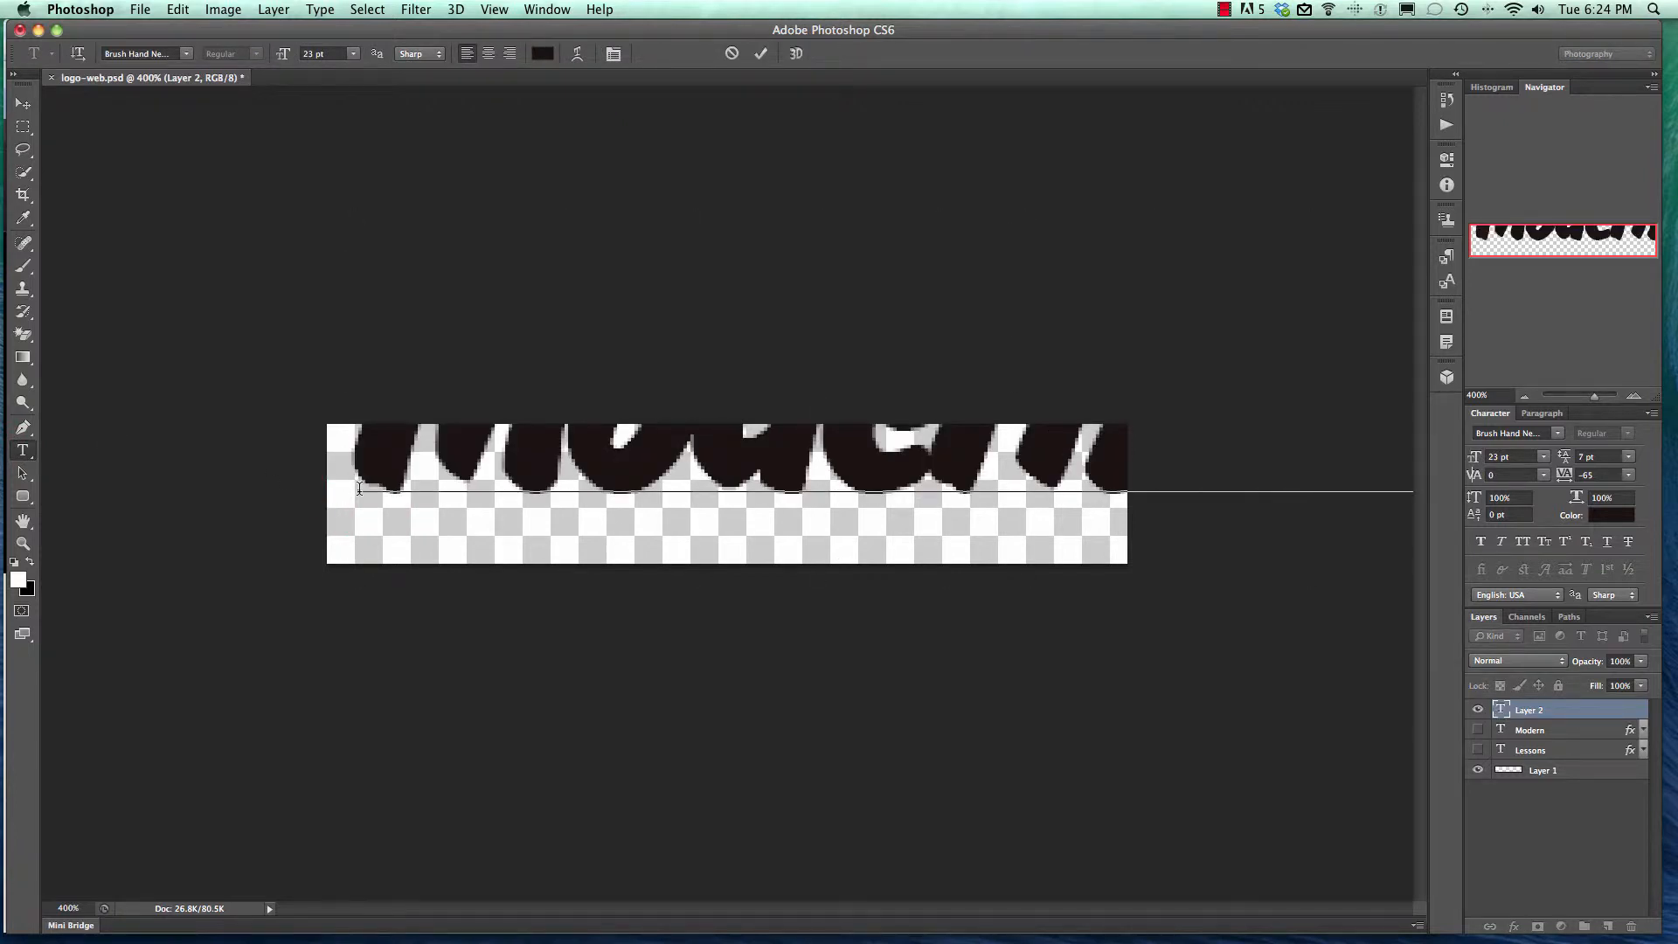
Step: Make the new text read "Modern Lessons" at 10 pt and move it down fully inside the canvas
{"action": "key", "text": "super+a"}
{"action": "left_click", "coordinate": [322, 53]}
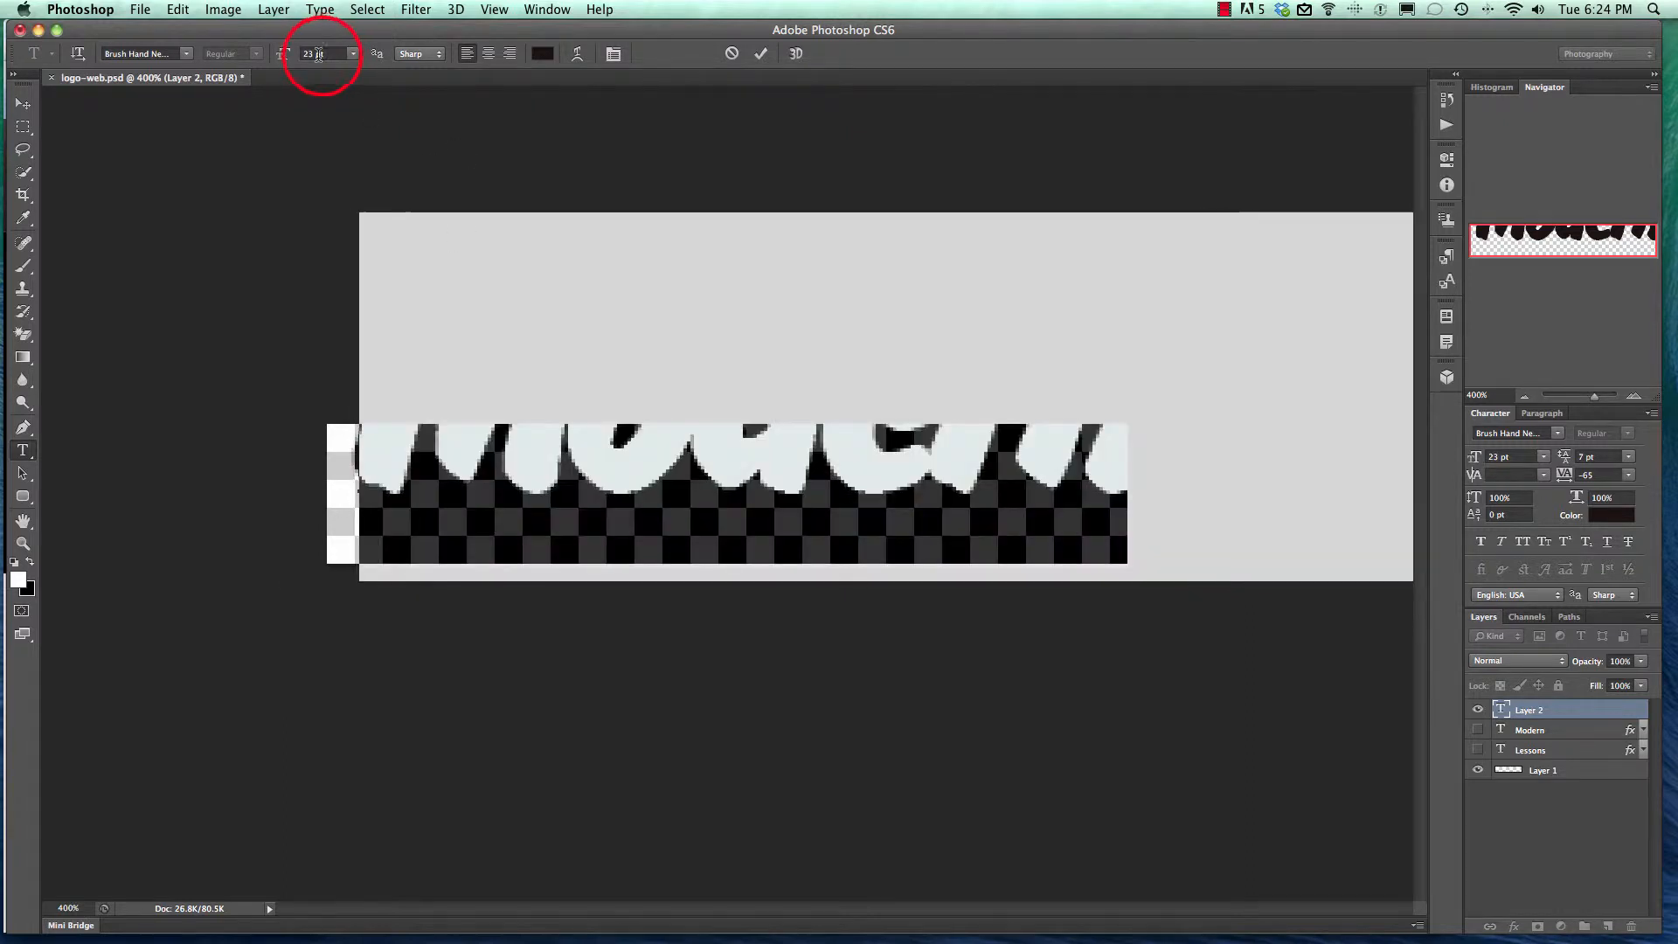
{"action": "key", "text": "Down"}
{"action": "key", "text": "Down"}
{"action": "key", "text": "Down"}
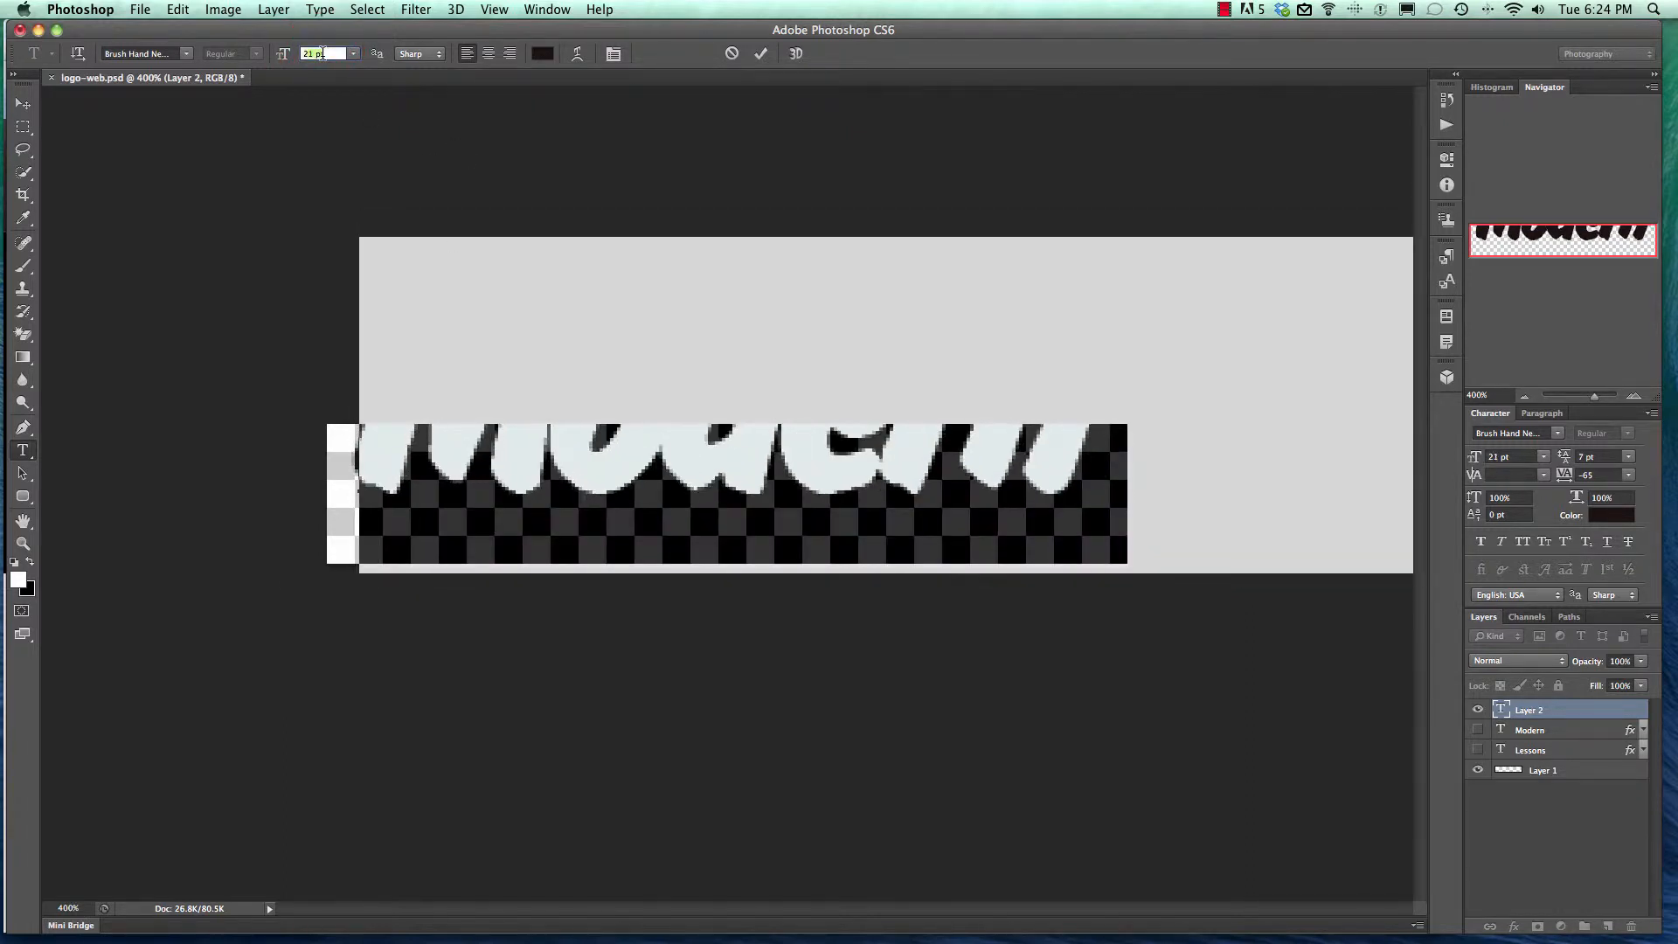
{"action": "key", "text": "Down"}
{"action": "key", "text": "Down"}
{"action": "key", "text": "Down"}
{"action": "key", "text": "Down"}
{"action": "key", "text": "Down"}
{"action": "key", "text": "Down"}
{"action": "key", "text": "Down"}
{"action": "key", "text": "Down"}
{"action": "key", "text": "Down"}
{"action": "key", "text": "Down"}
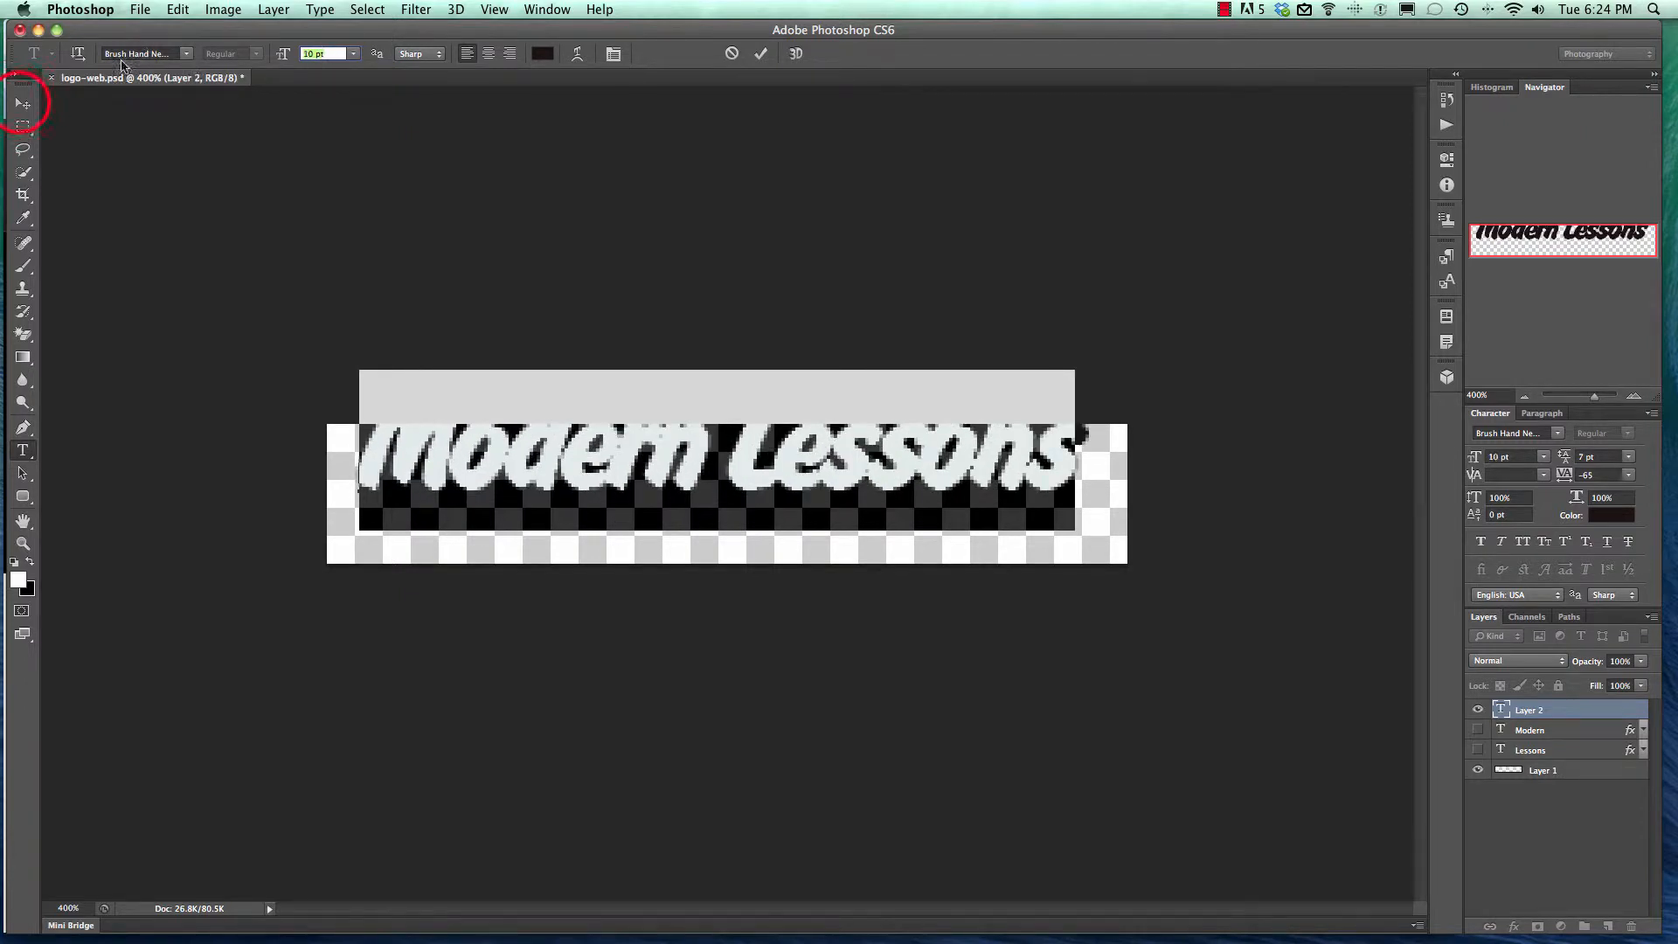
{"action": "left_click", "coordinate": [22, 105]}
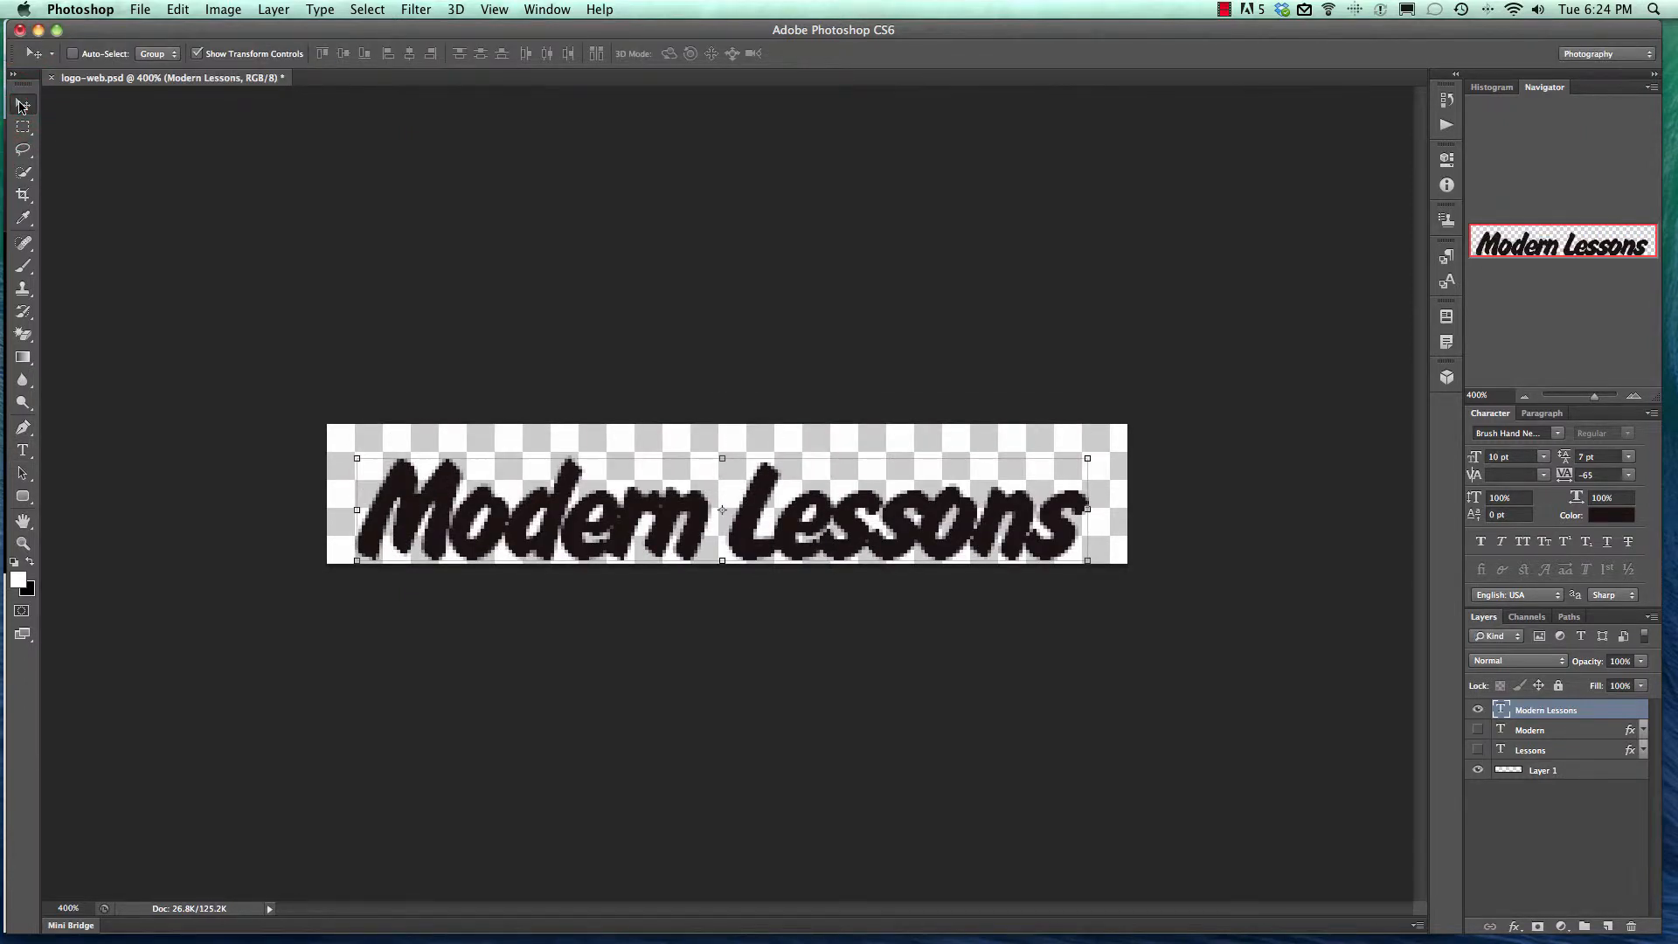
Step: Change the font of the entire "Modern Lessons" text to Bookman Old Style Regular
{"action": "left_click", "coordinate": [22, 450]}
{"action": "left_click", "coordinate": [640, 515]}
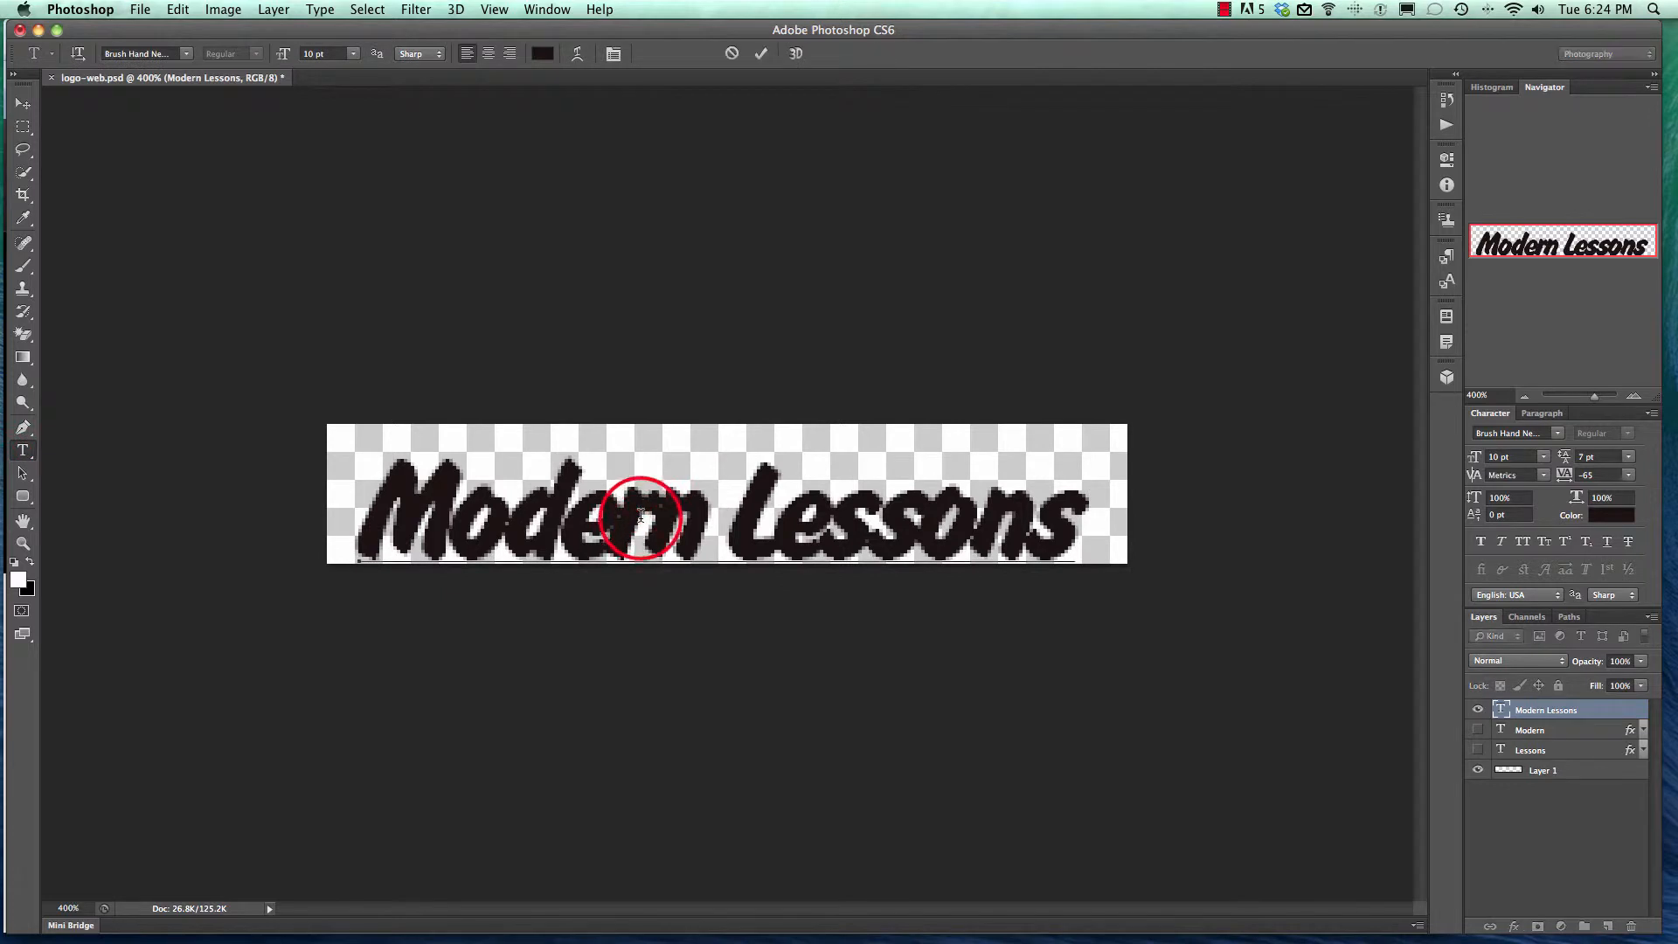
{"action": "key", "text": "super+a"}
{"action": "left_click", "coordinate": [145, 53]}
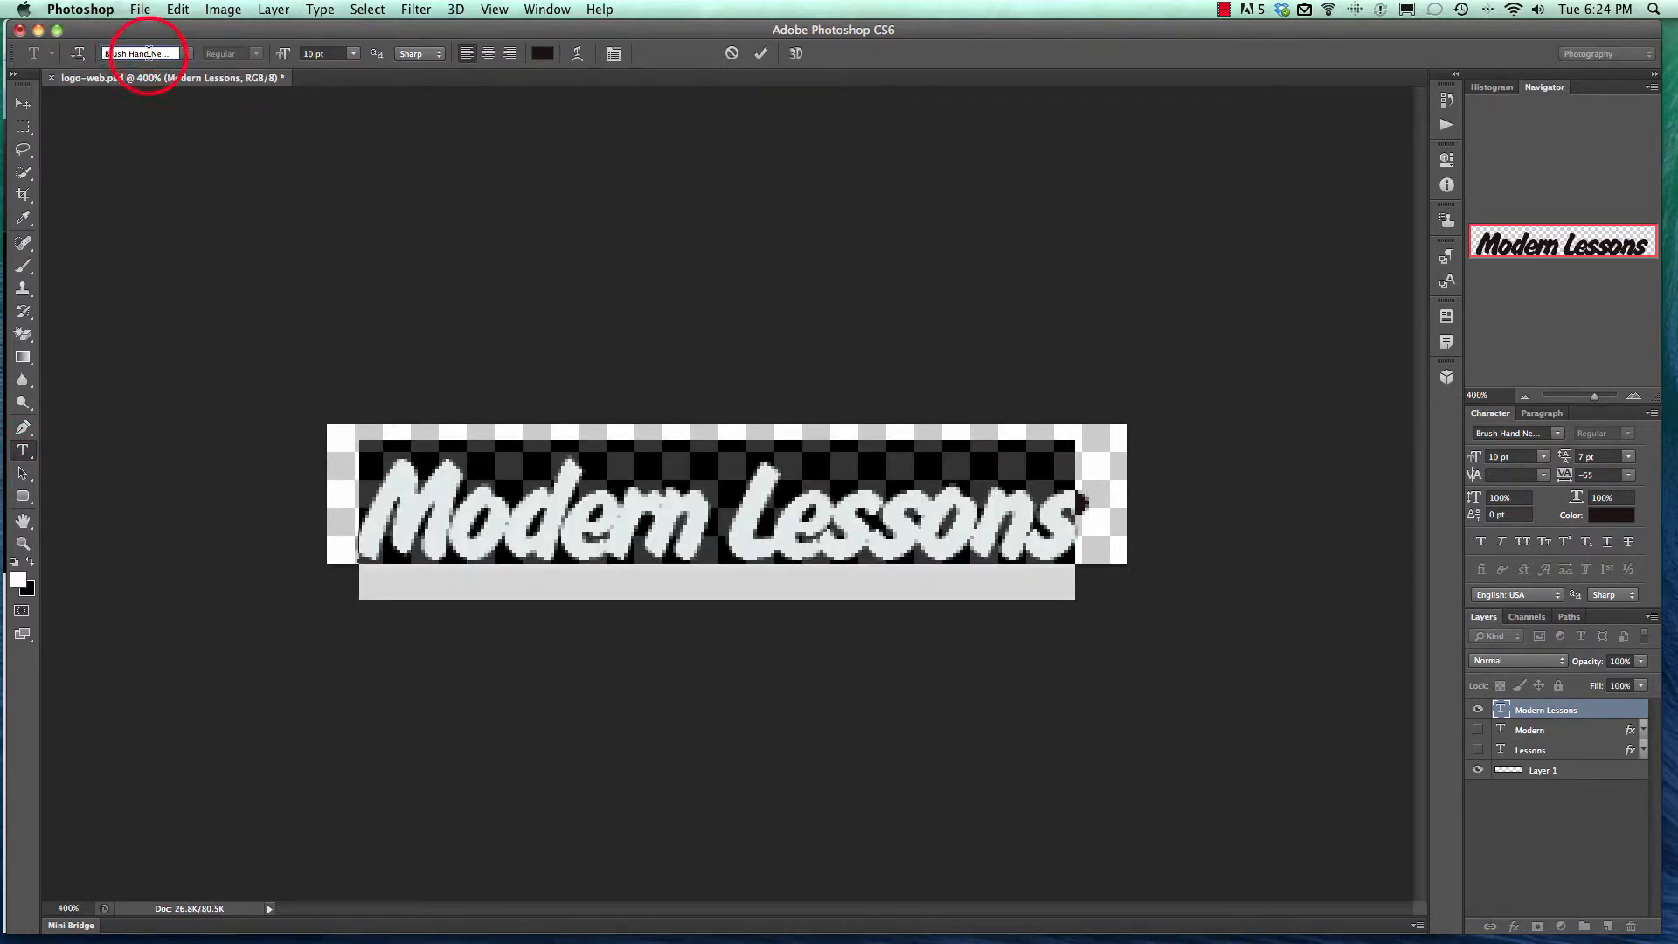
{"action": "key", "text": "Up"}
{"action": "key", "text": "Up"}
{"action": "key", "text": "Up"}
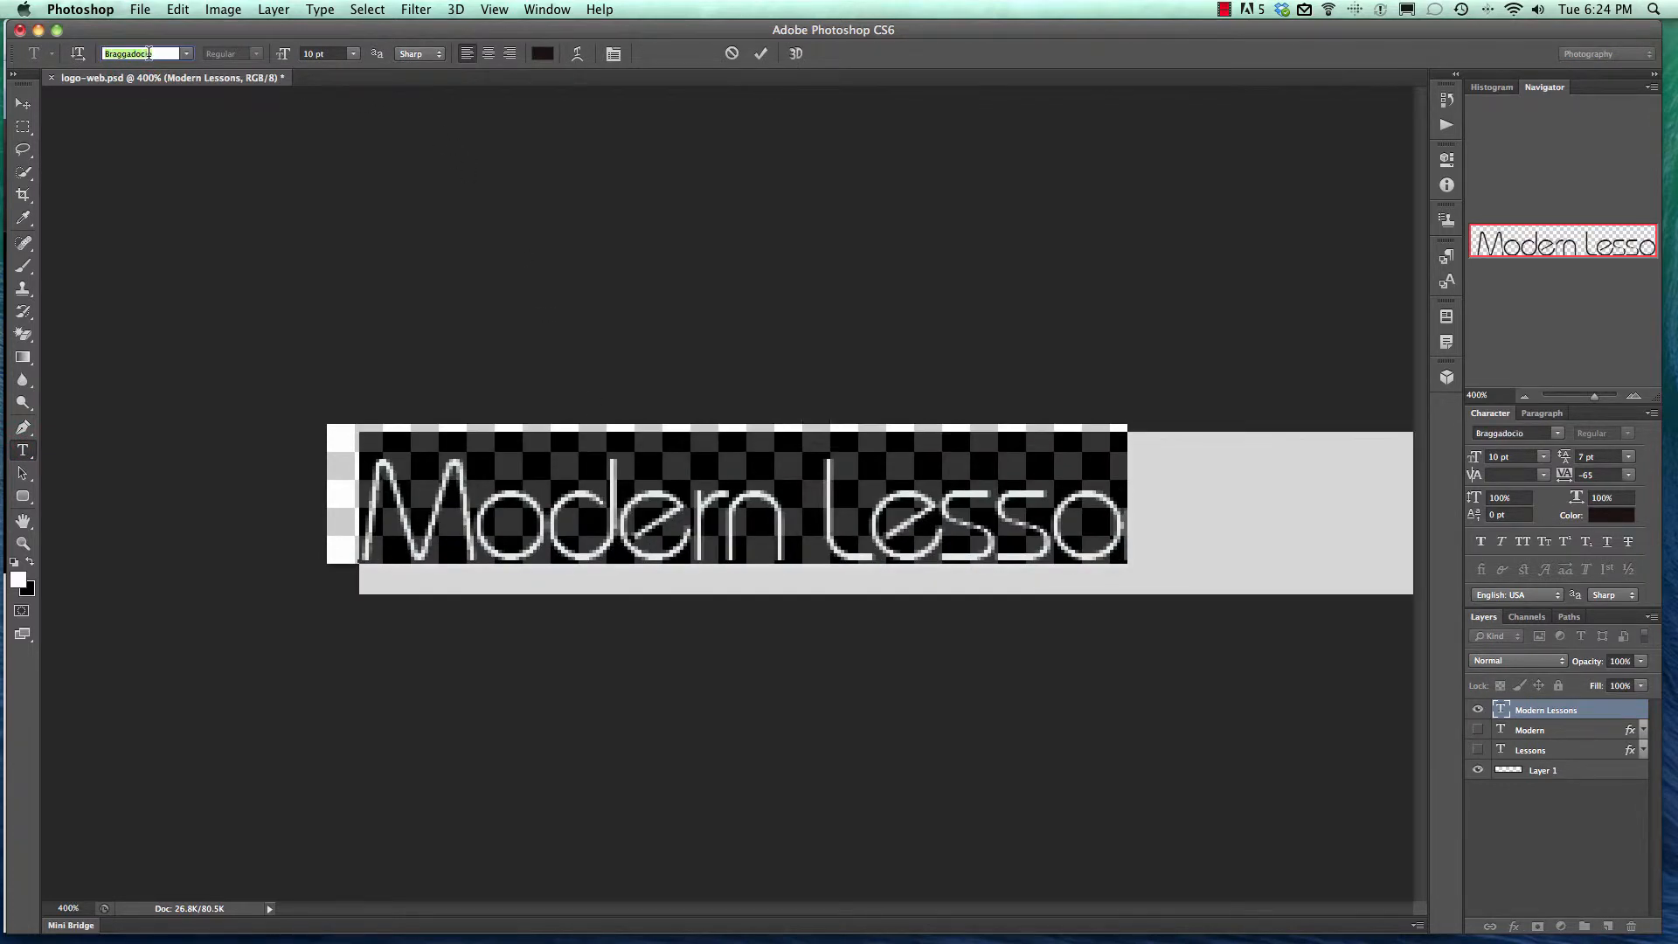
{"action": "key", "text": "Up"}
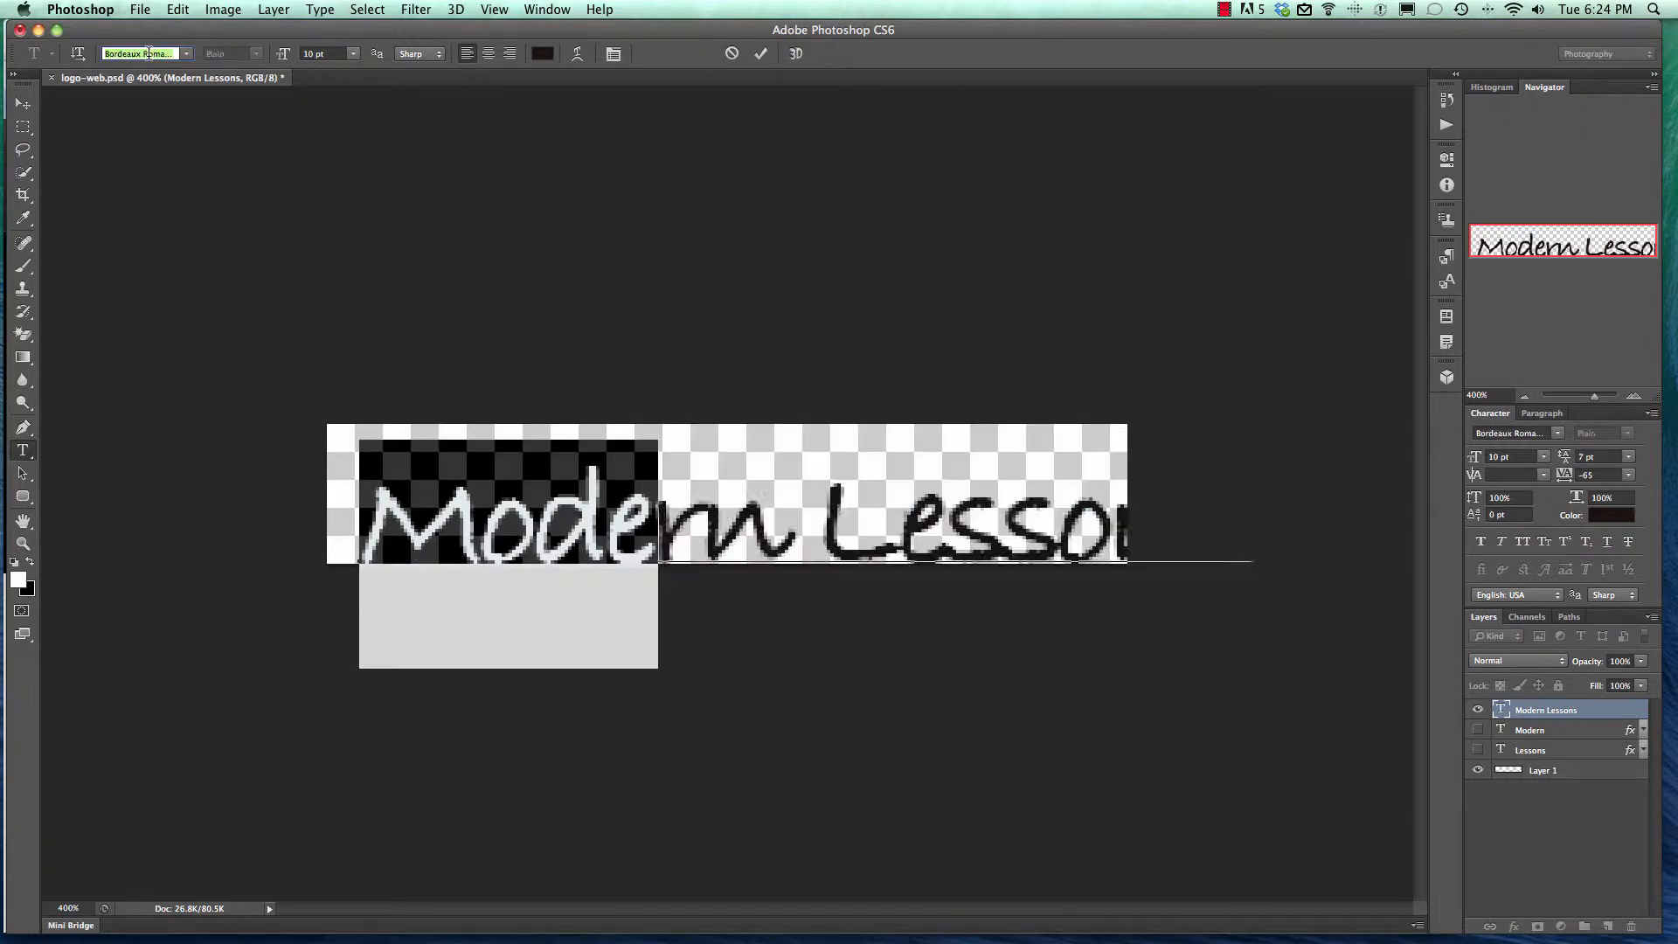
{"action": "key", "text": "Up"}
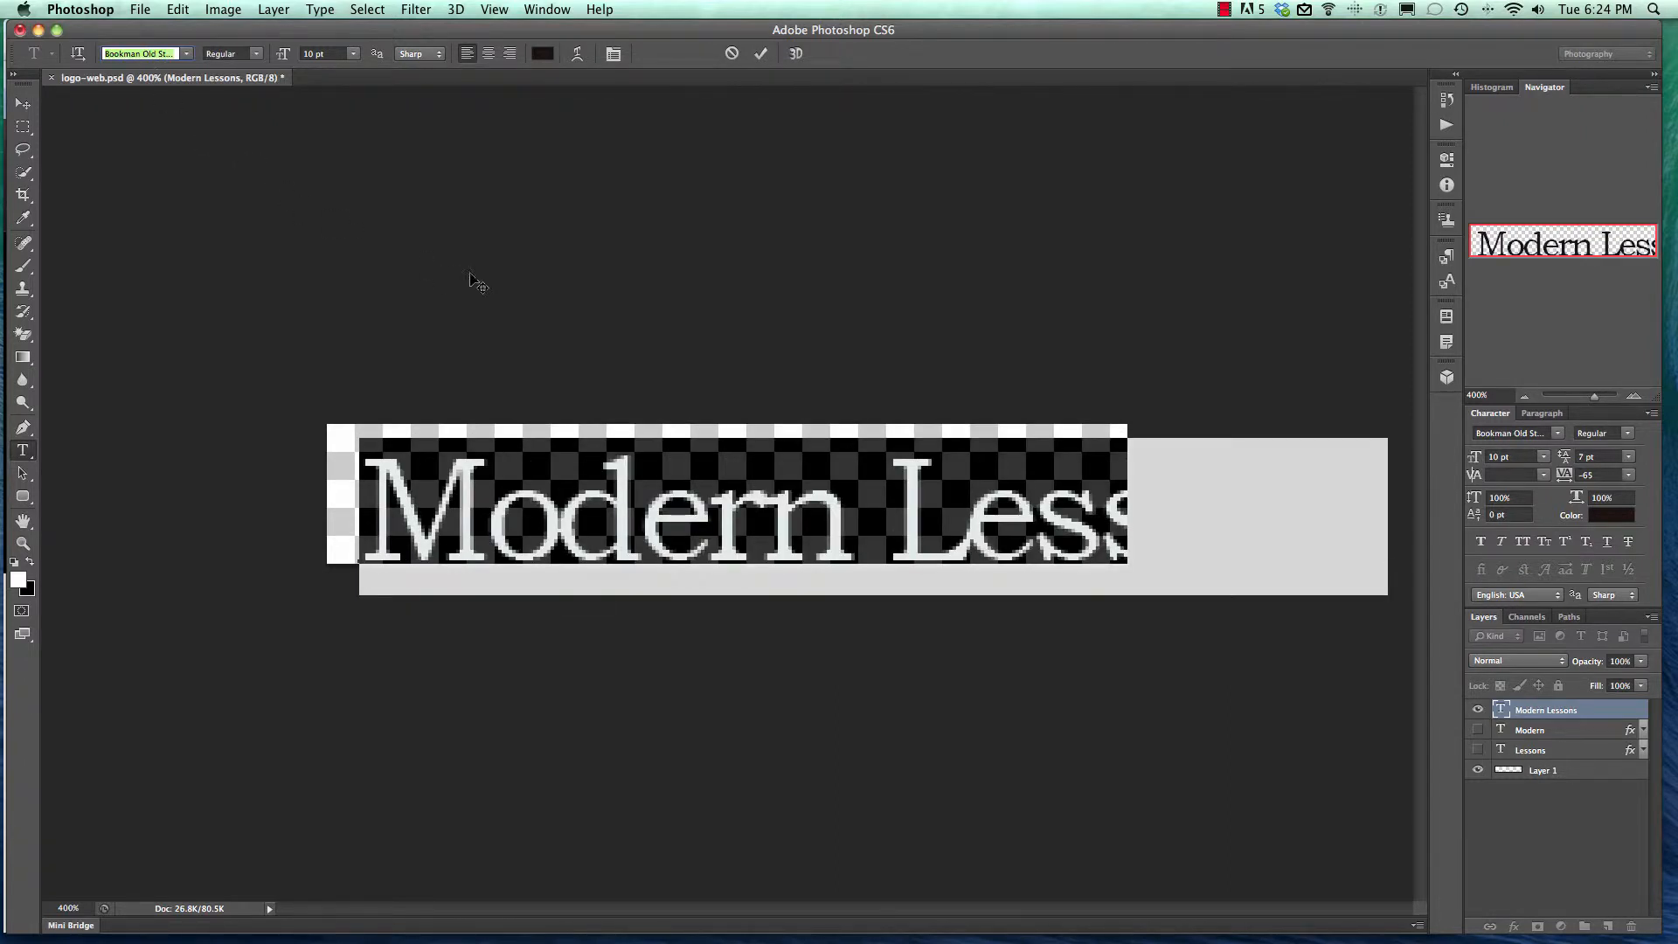
Step: Set the font size of the "Modern Lessons" text to 7 pt
{"action": "left_click", "coordinate": [918, 503]}
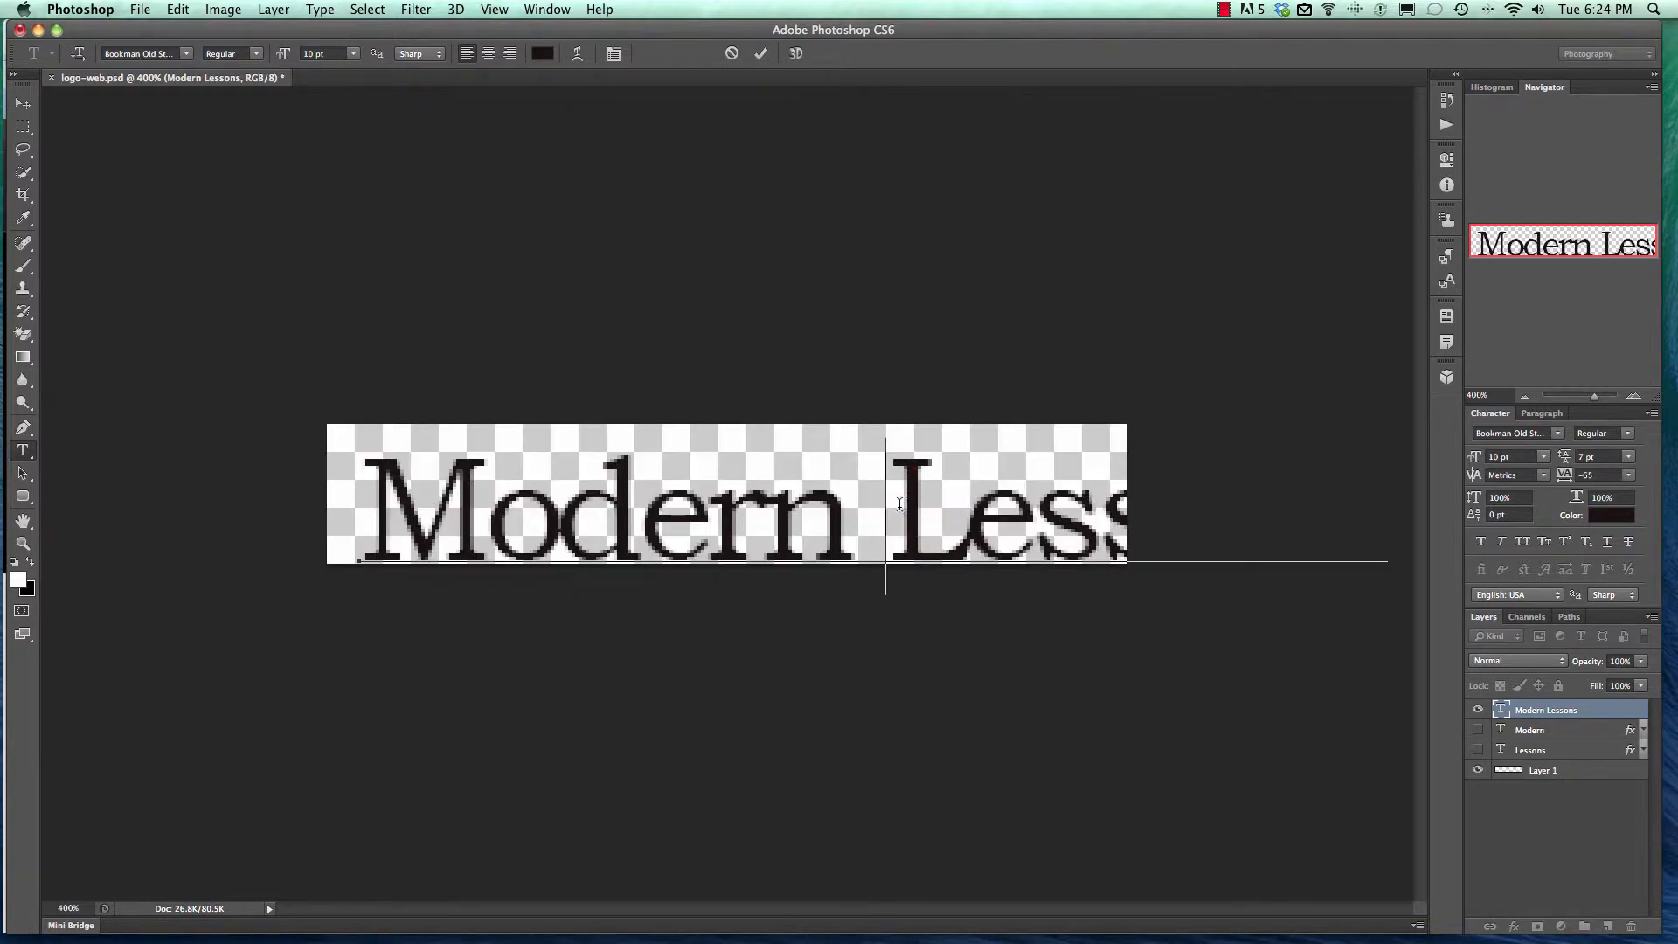
{"action": "left_click", "coordinate": [317, 54]}
{"action": "key", "text": "Down"}
{"action": "key", "text": "Down"}
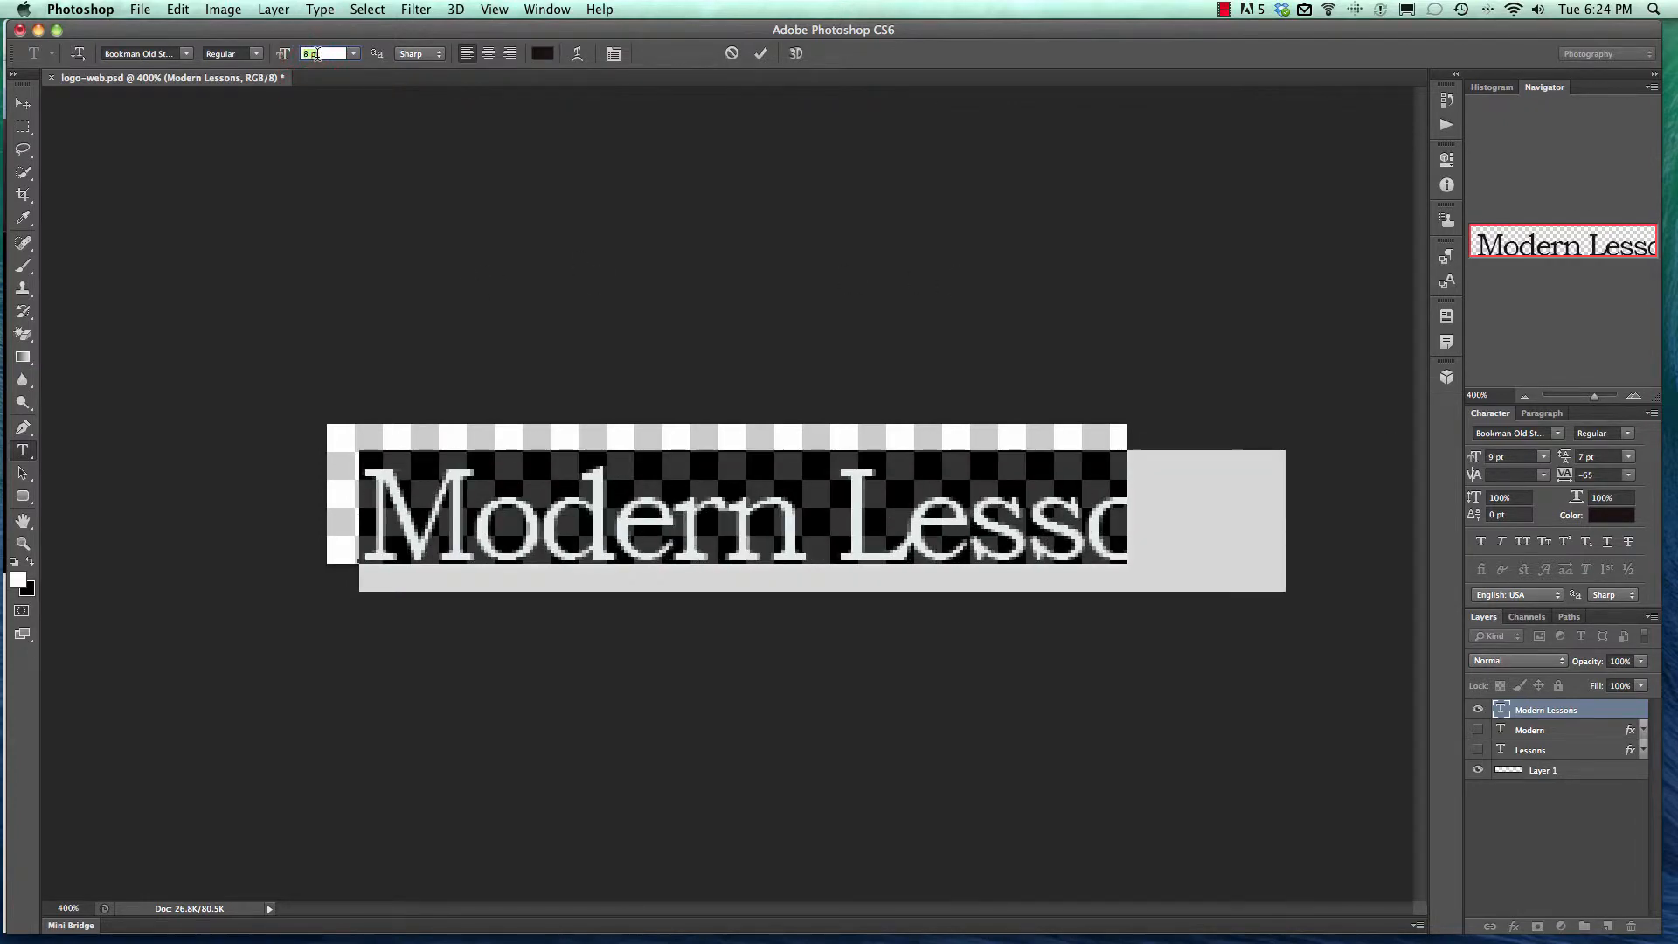
{"action": "key", "text": "Down"}
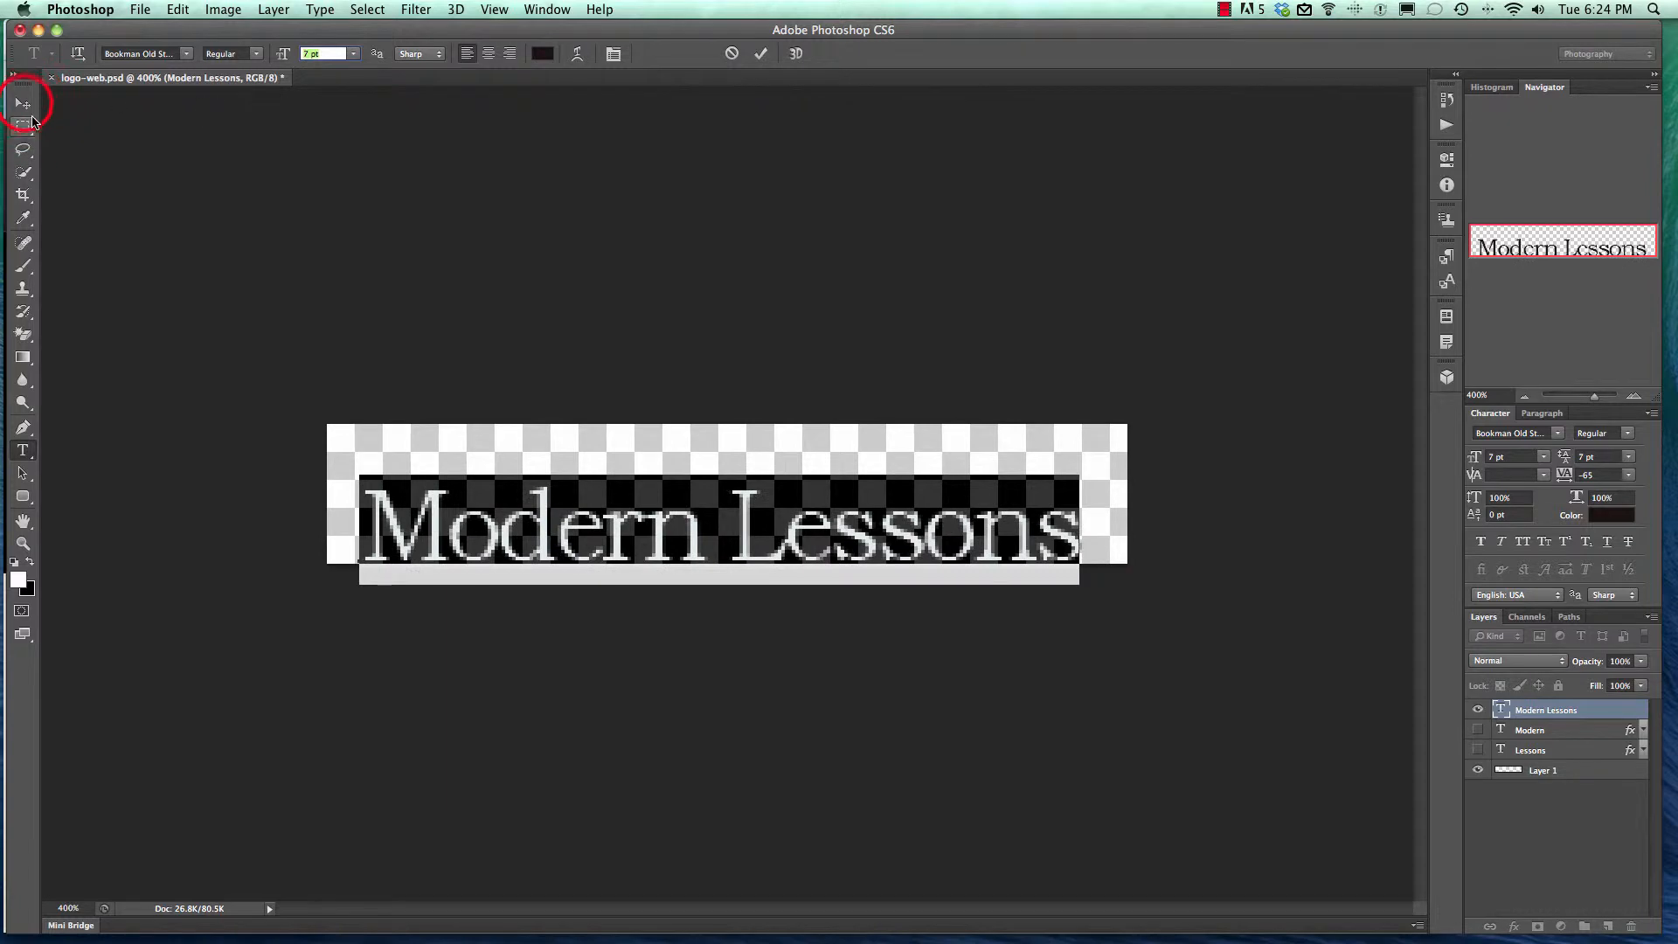
Step: Move the text toward the canvas's left edge and scale it to about 110% wide and 112% high to span the canvas
{"action": "left_click", "coordinate": [23, 103]}
{"action": "left_click_drag", "start_coordinate": [598, 523], "coordinate": [567, 513]}
{"action": "left_click", "coordinate": [1047, 477]}
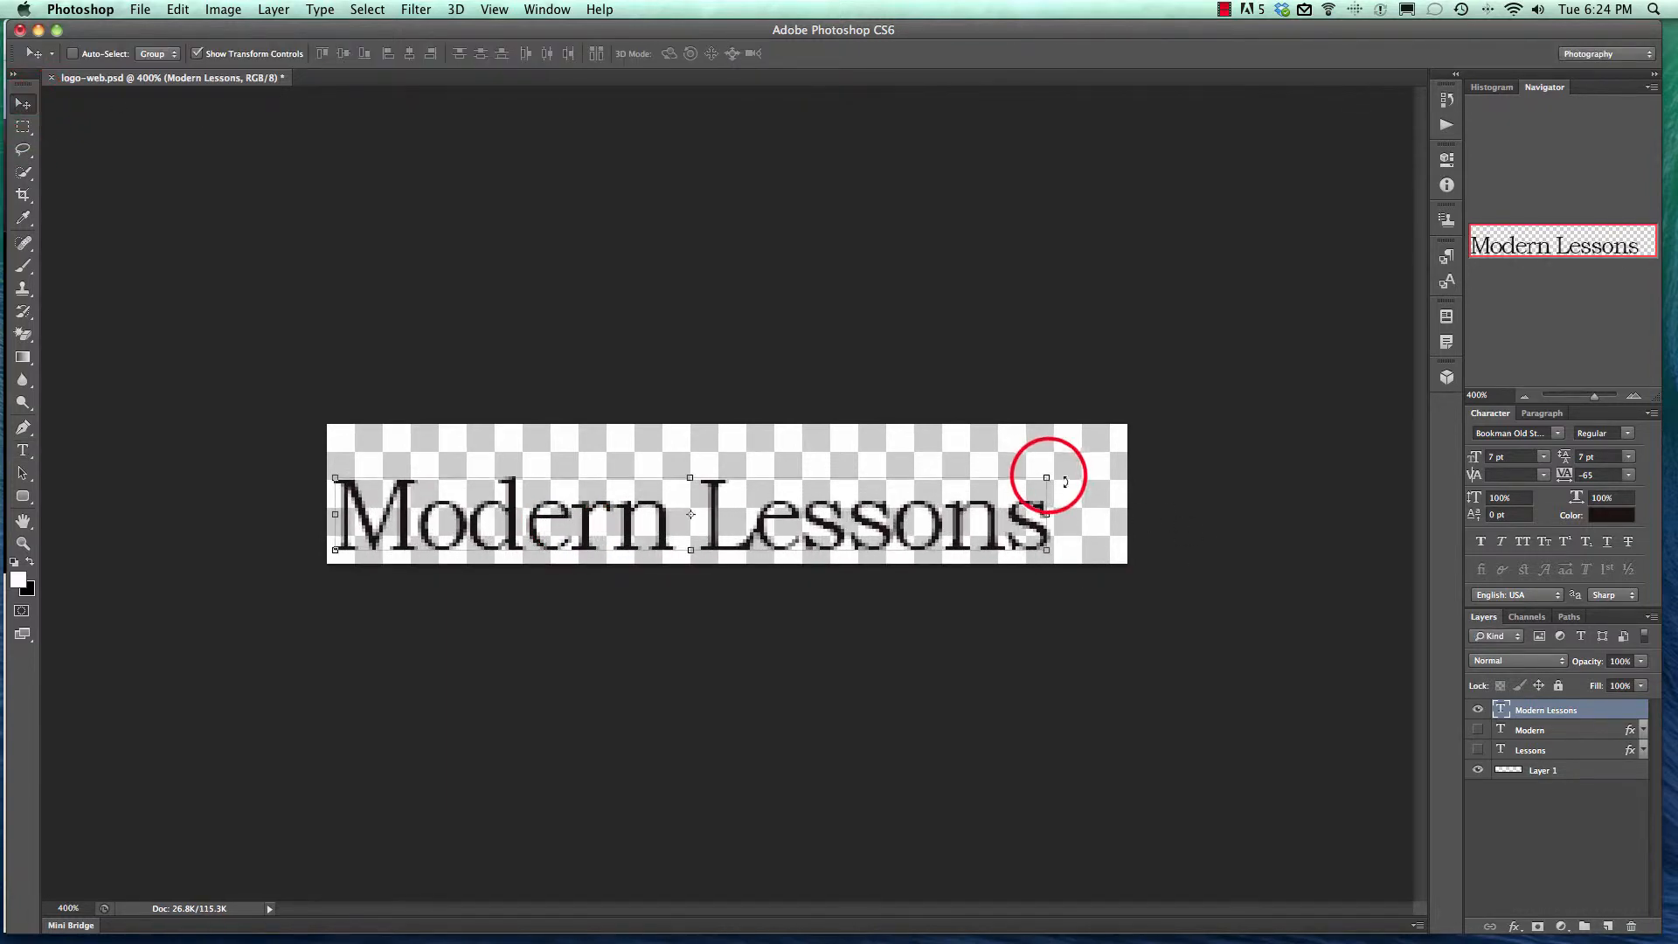
{"action": "left_click_drag", "start_coordinate": [1051, 466], "coordinate": [1126, 455]}
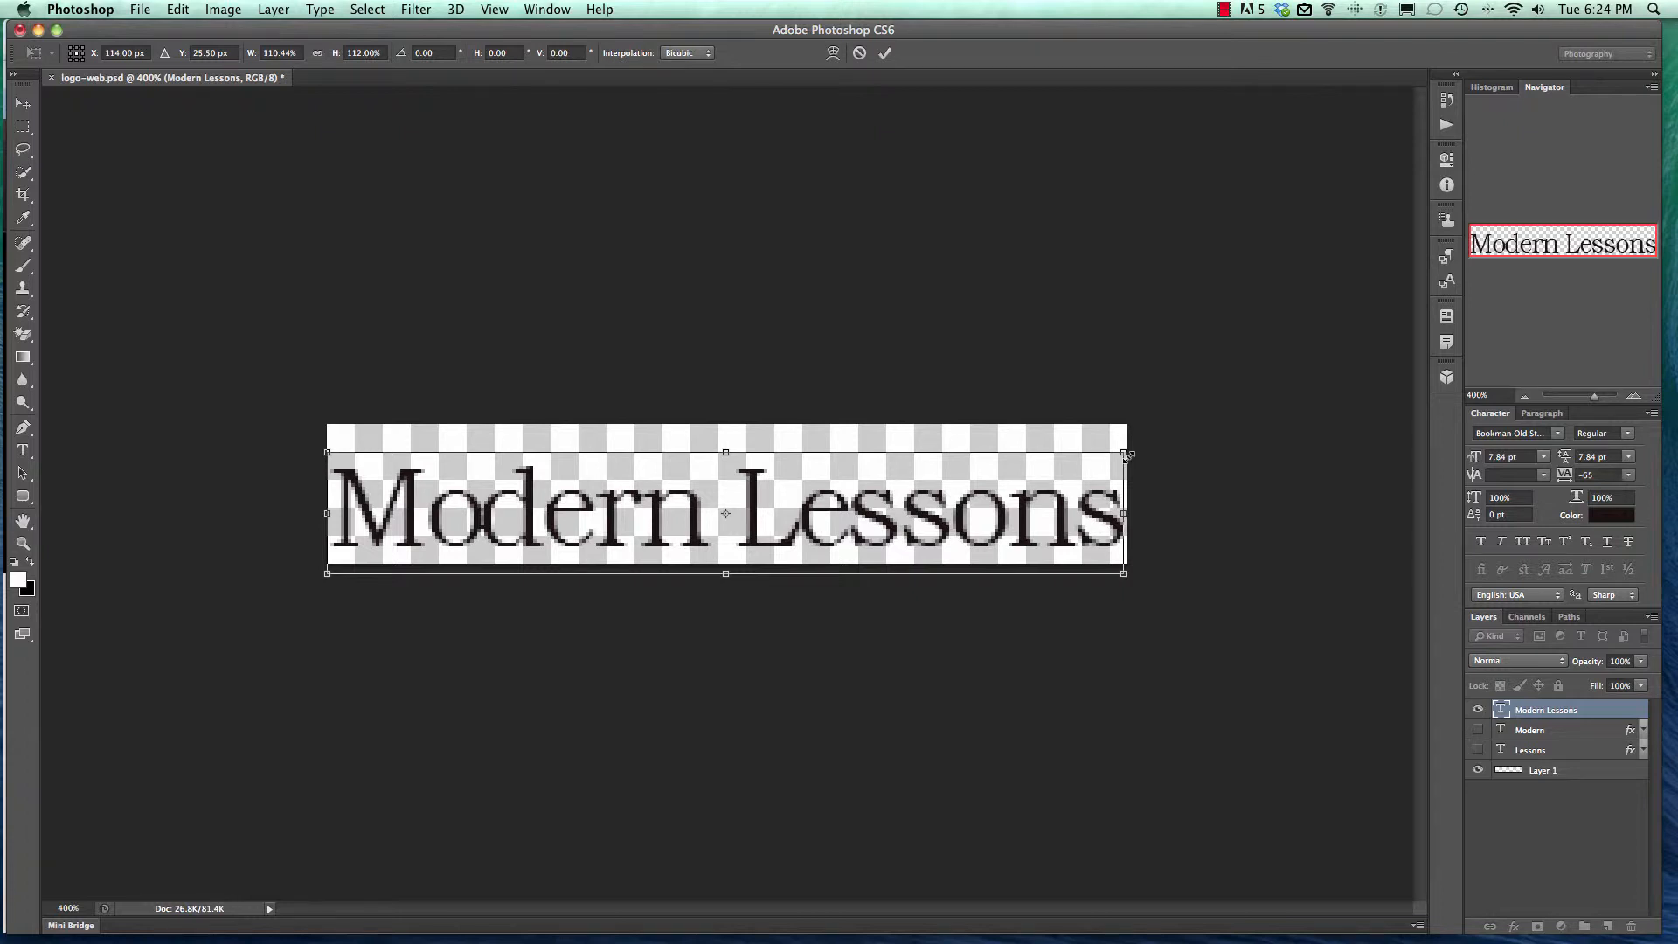
{"action": "key", "text": "Return"}
Step: Set only the word "Modern" in the new text to the Bold Italic font style
{"action": "left_click", "coordinate": [23, 451]}
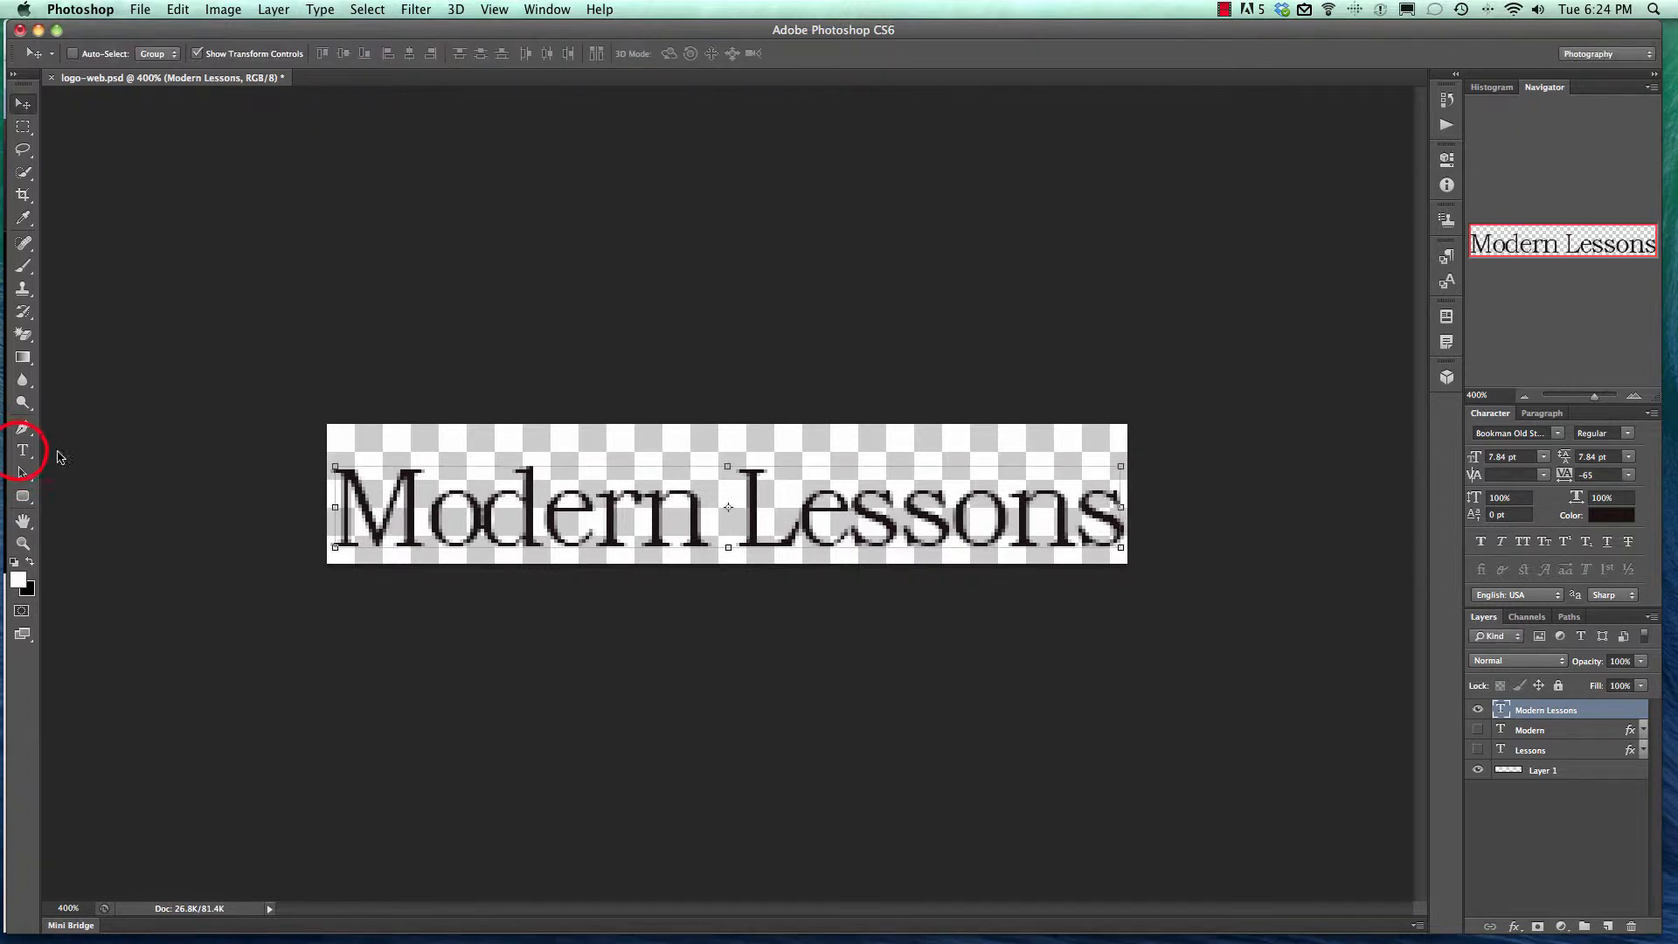
{"action": "left_click", "coordinate": [549, 507]}
{"action": "left_click_drag", "start_coordinate": [705, 507], "coordinate": [341, 511]}
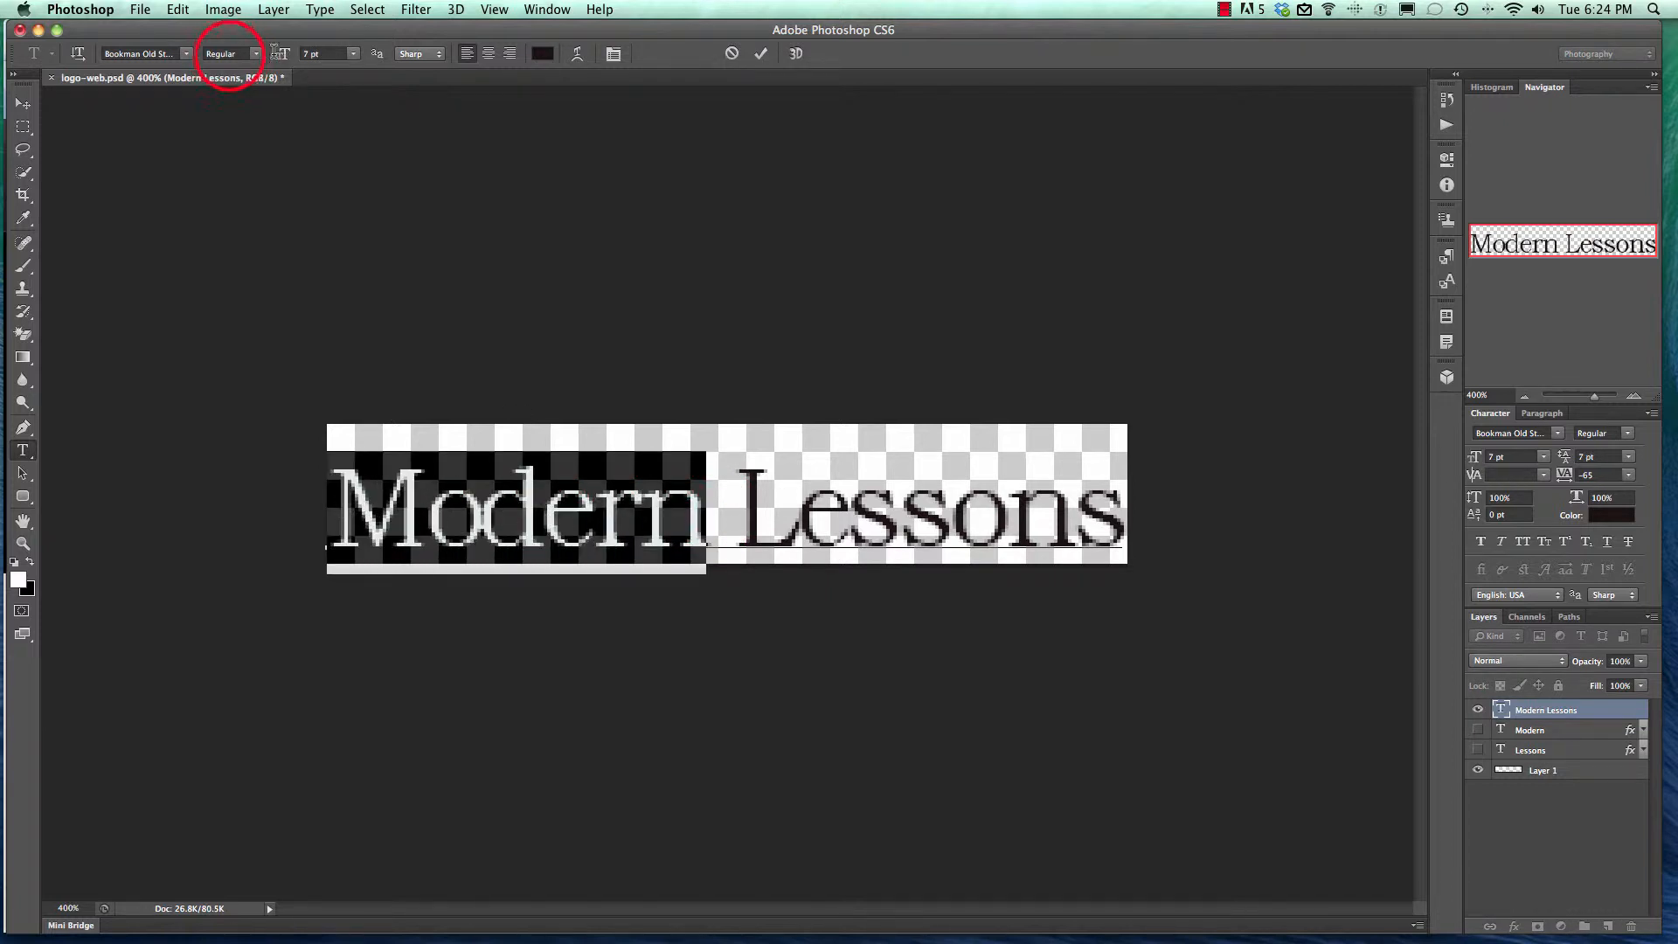
{"action": "left_click", "coordinate": [230, 54]}
{"action": "key", "text": "Down"}
{"action": "key", "text": "Down"}
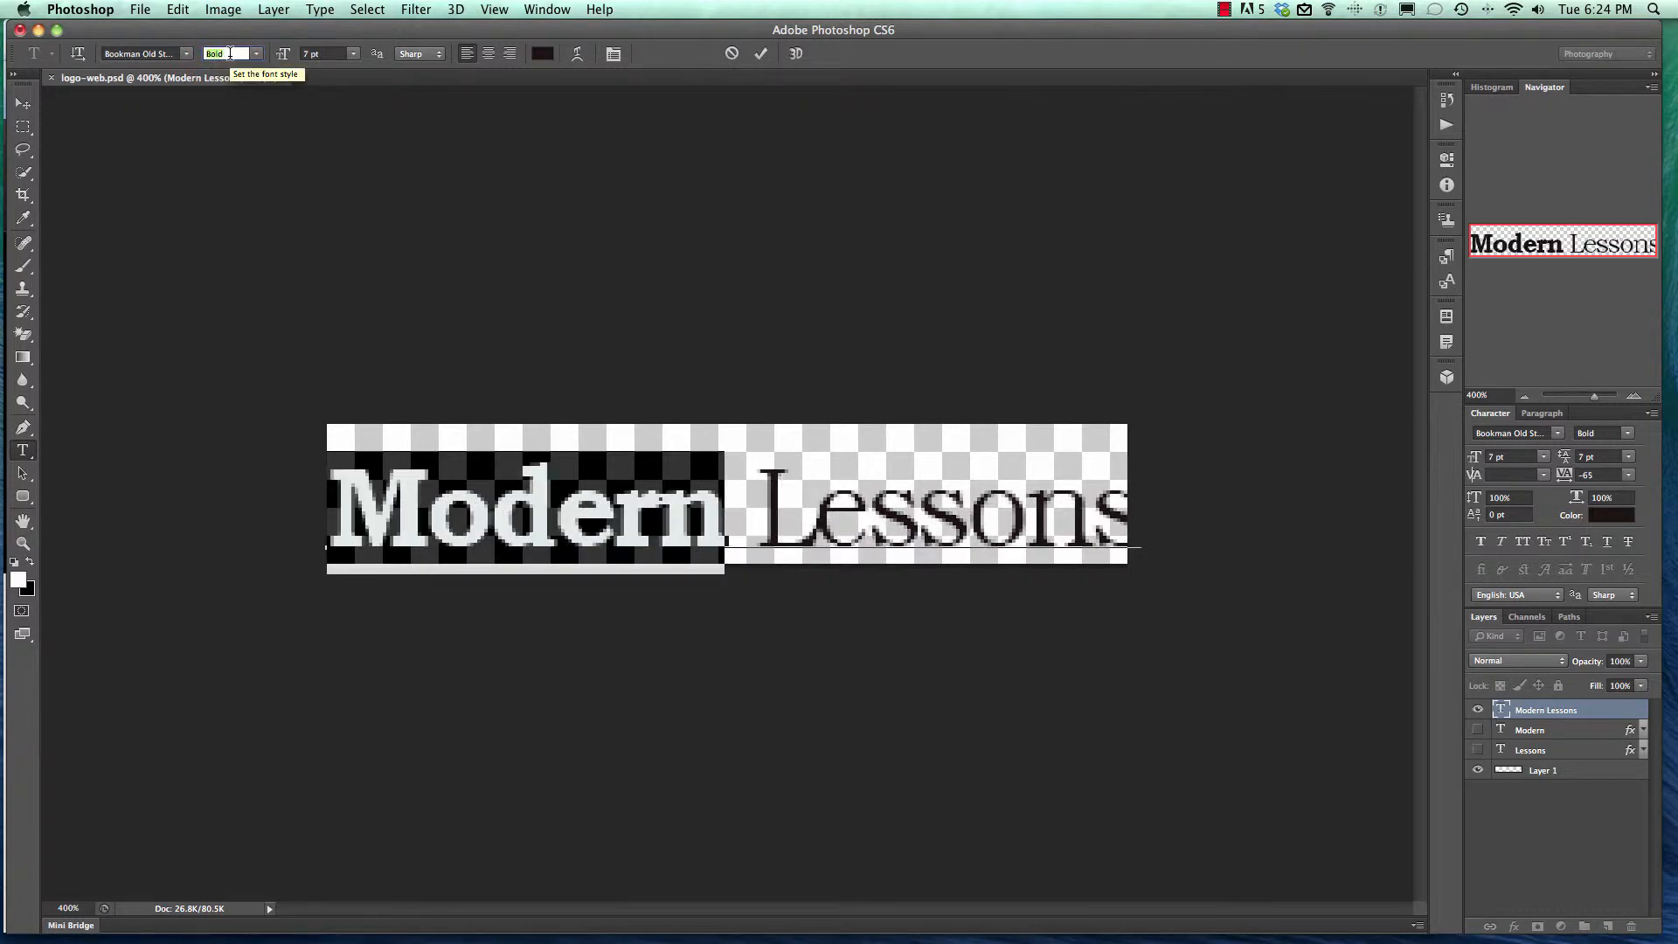
{"action": "key", "text": "Down"}
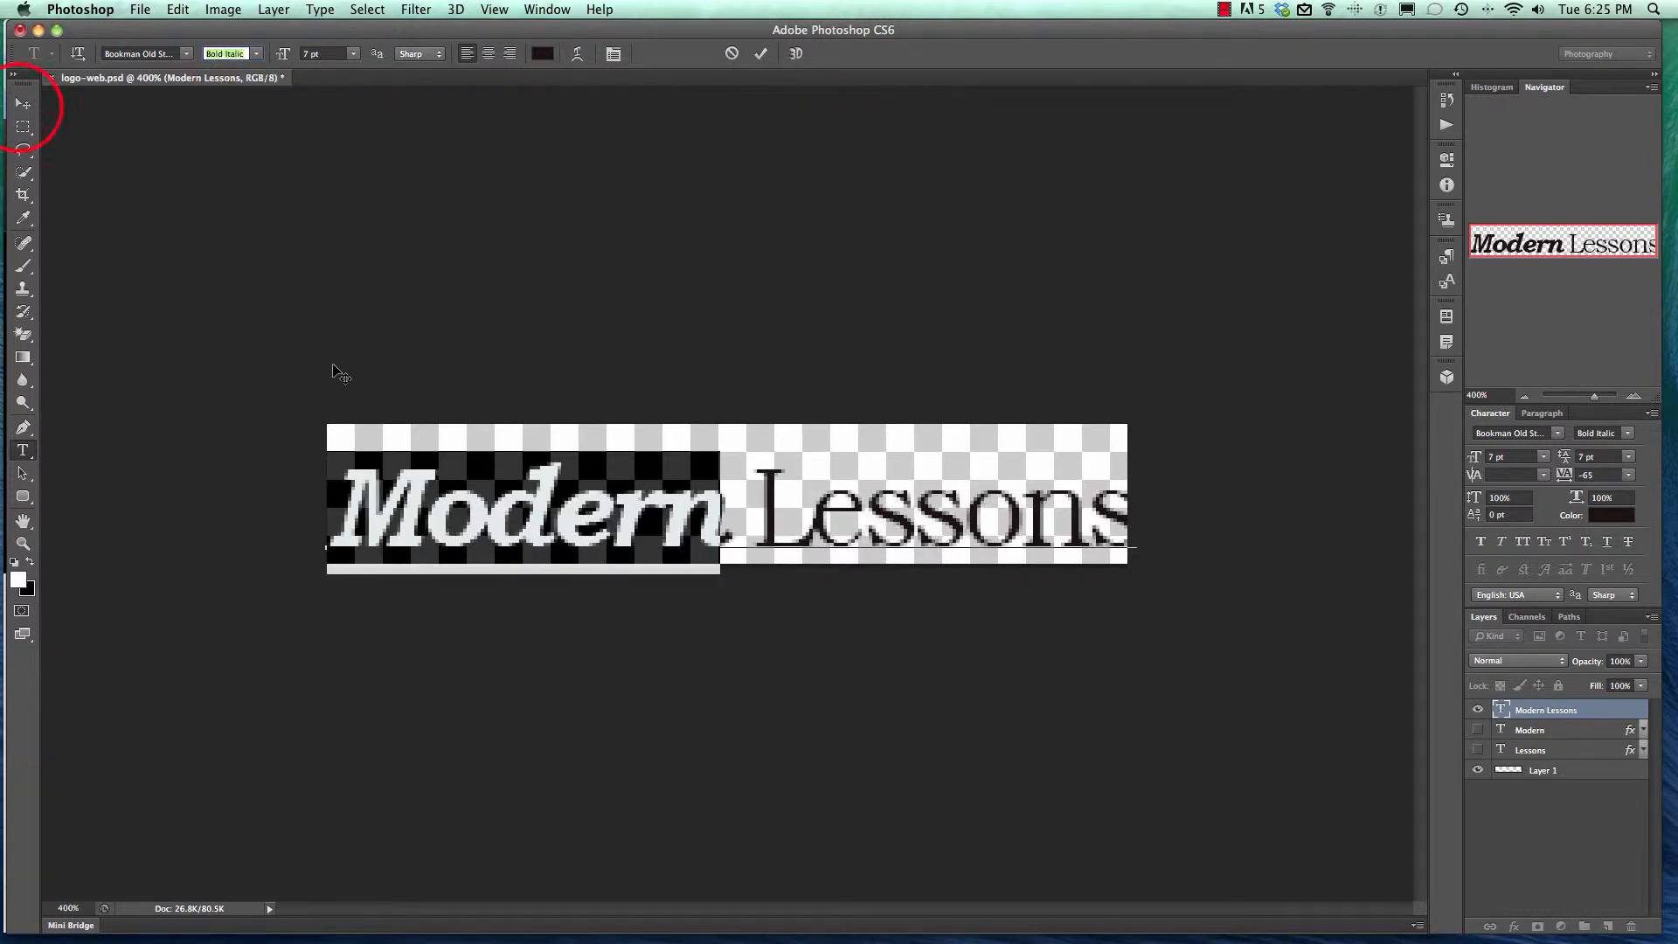
Step: Scale the "Modern Lessons" text down to about 98% wide and 97% high to fit the canvas width
{"action": "left_click", "coordinate": [22, 106]}
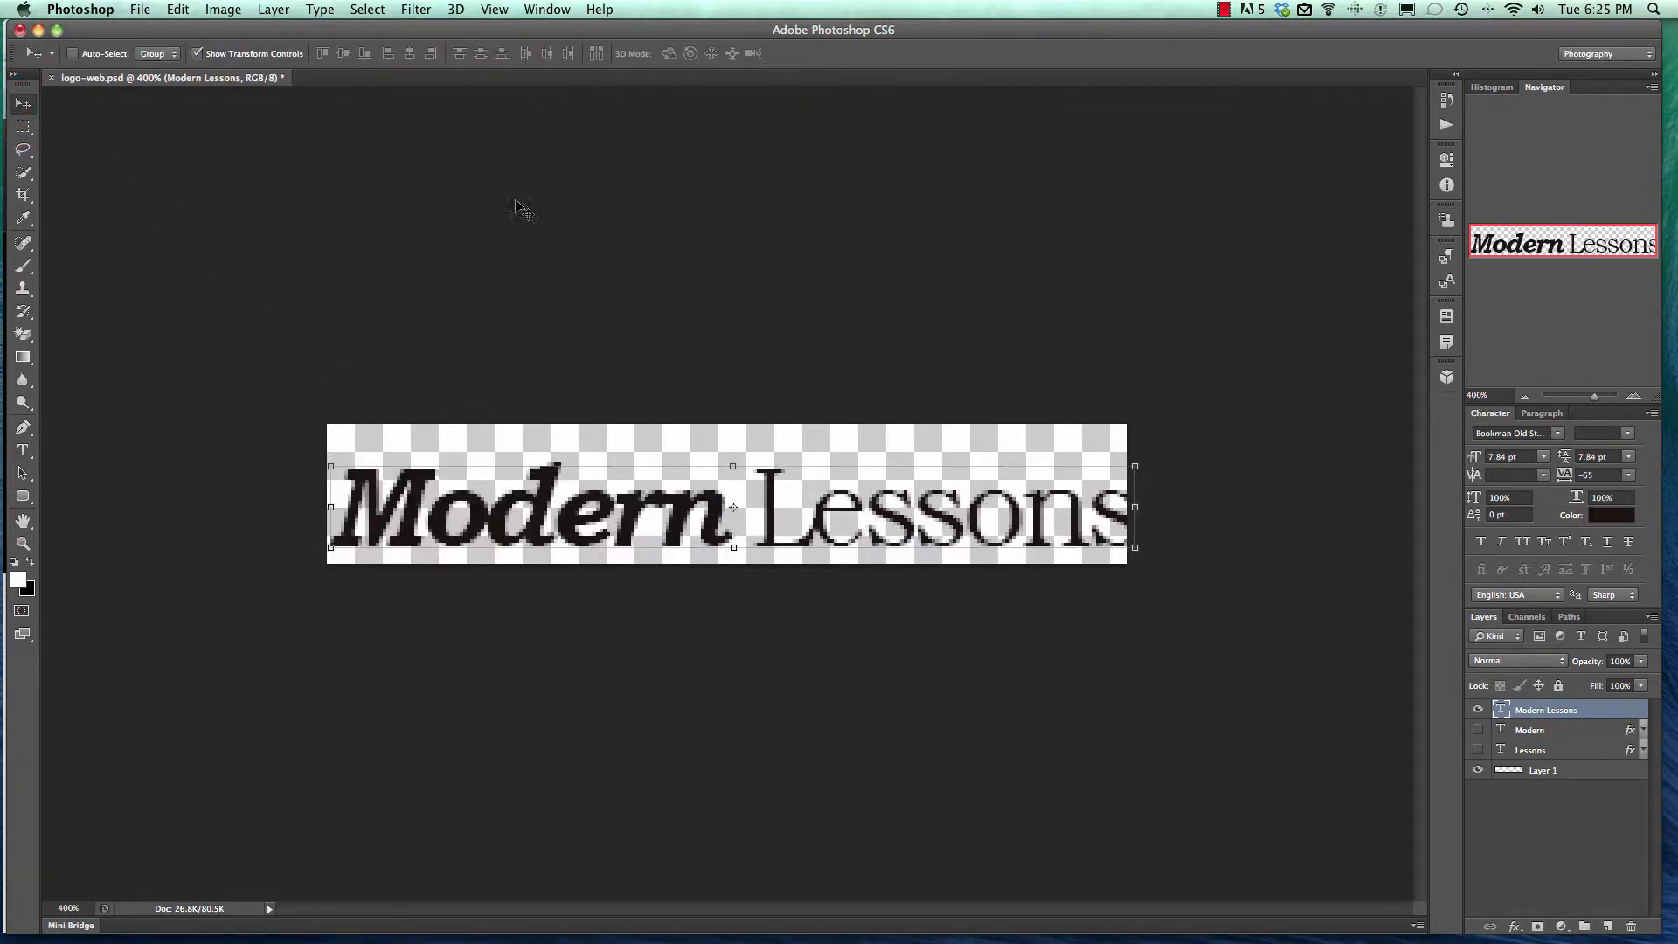
{"action": "left_click_drag", "start_coordinate": [1134, 548], "coordinate": [1132, 576]}
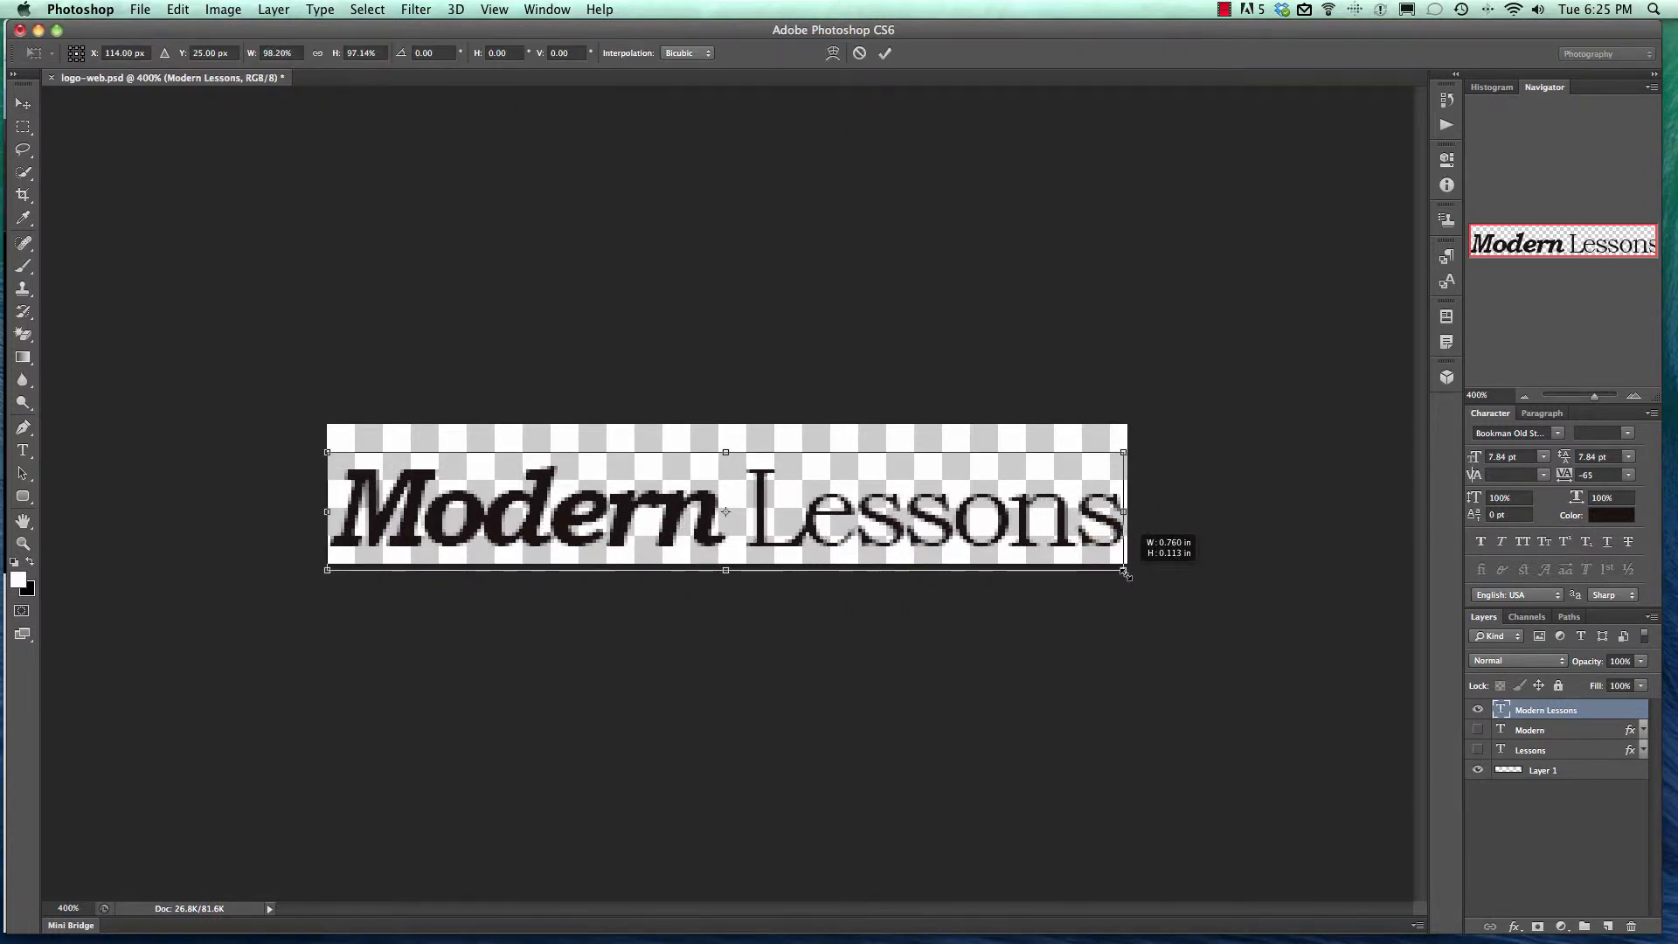
{"action": "key", "text": "Return"}
Step: Color the word "Lessons" pure red (ff0000) and finish the text edit
{"action": "left_click", "coordinate": [22, 450]}
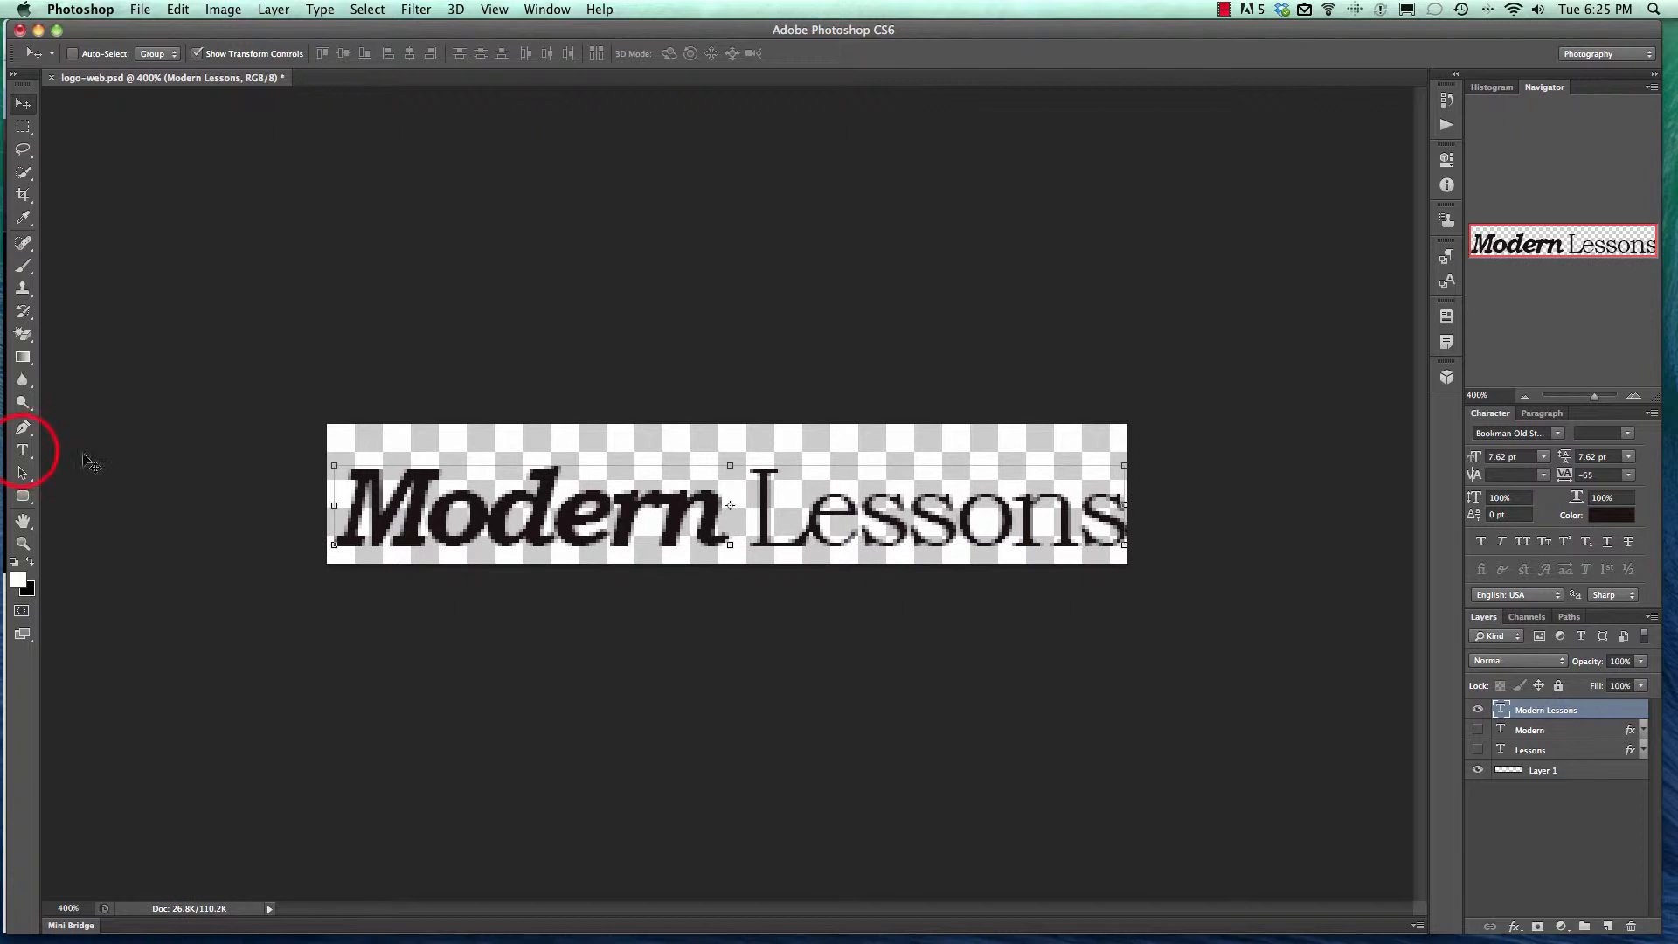
{"action": "left_click", "coordinate": [781, 512]}
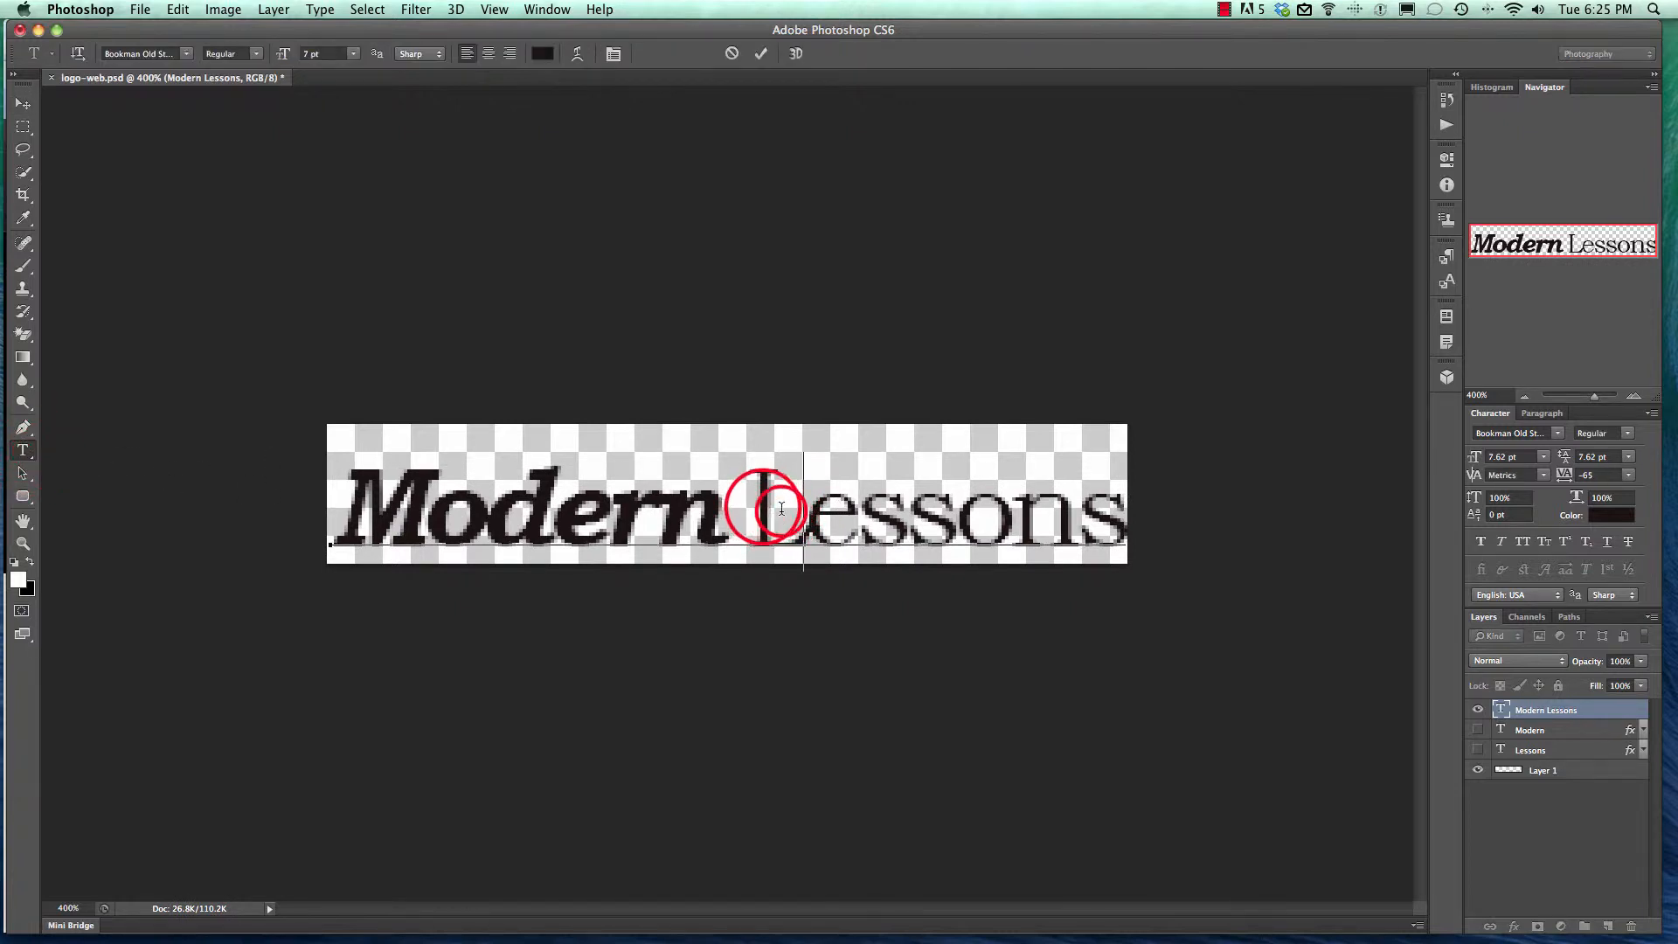
{"action": "left_click_drag", "start_coordinate": [750, 512], "coordinate": [1127, 505]}
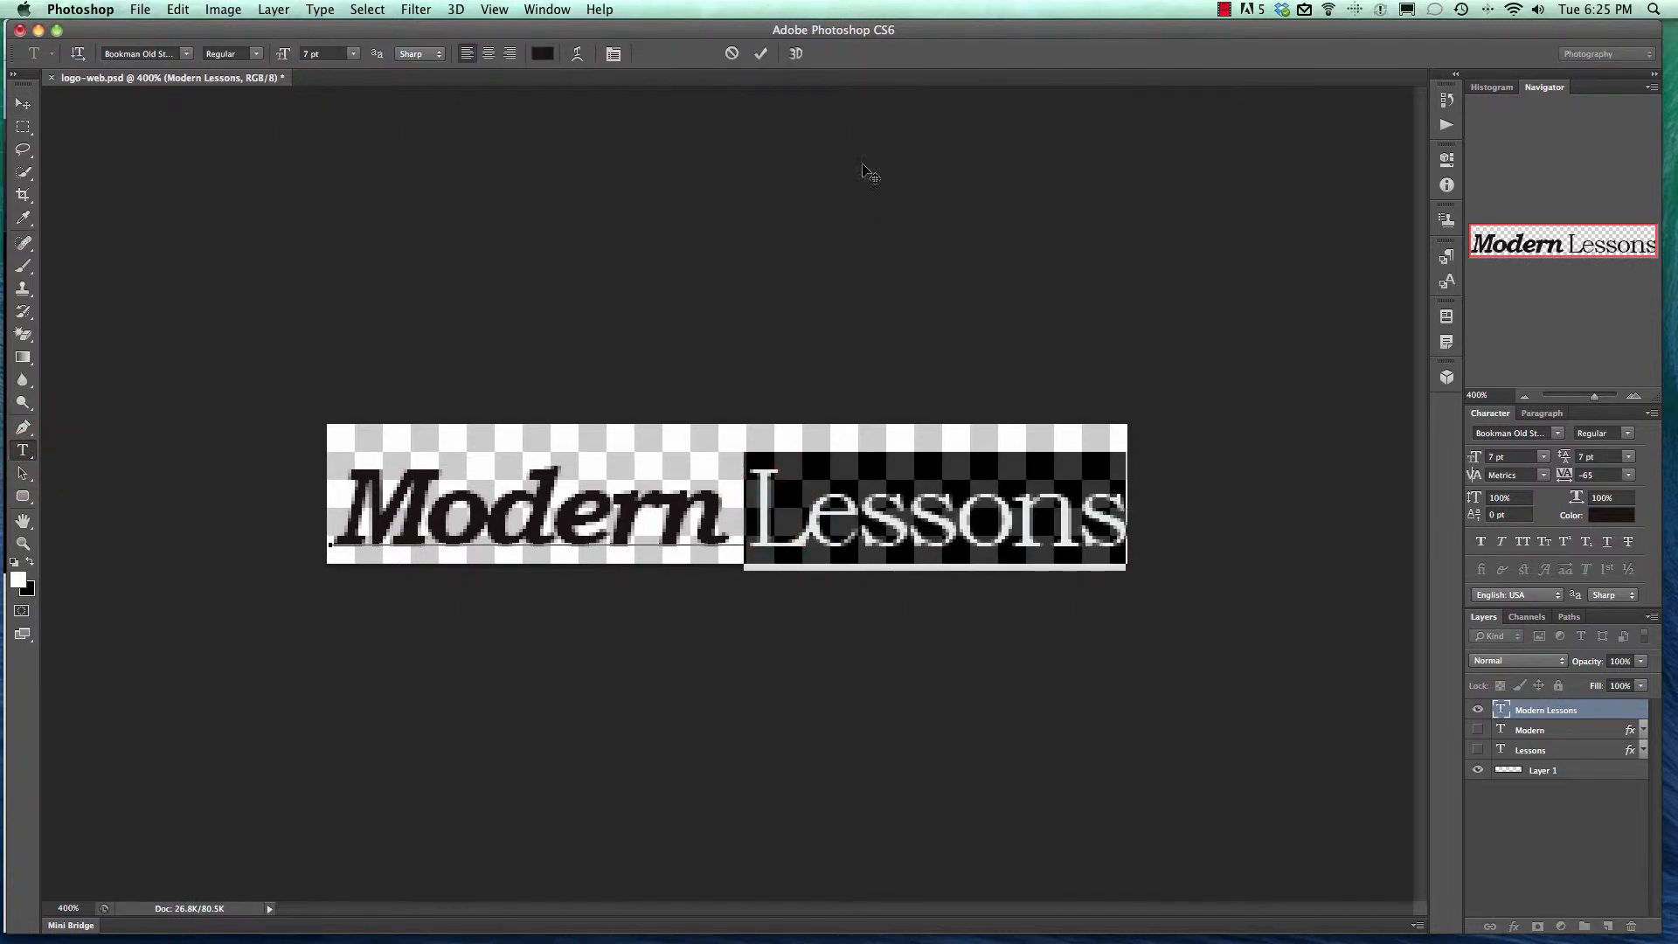
{"action": "left_click", "coordinate": [542, 54]}
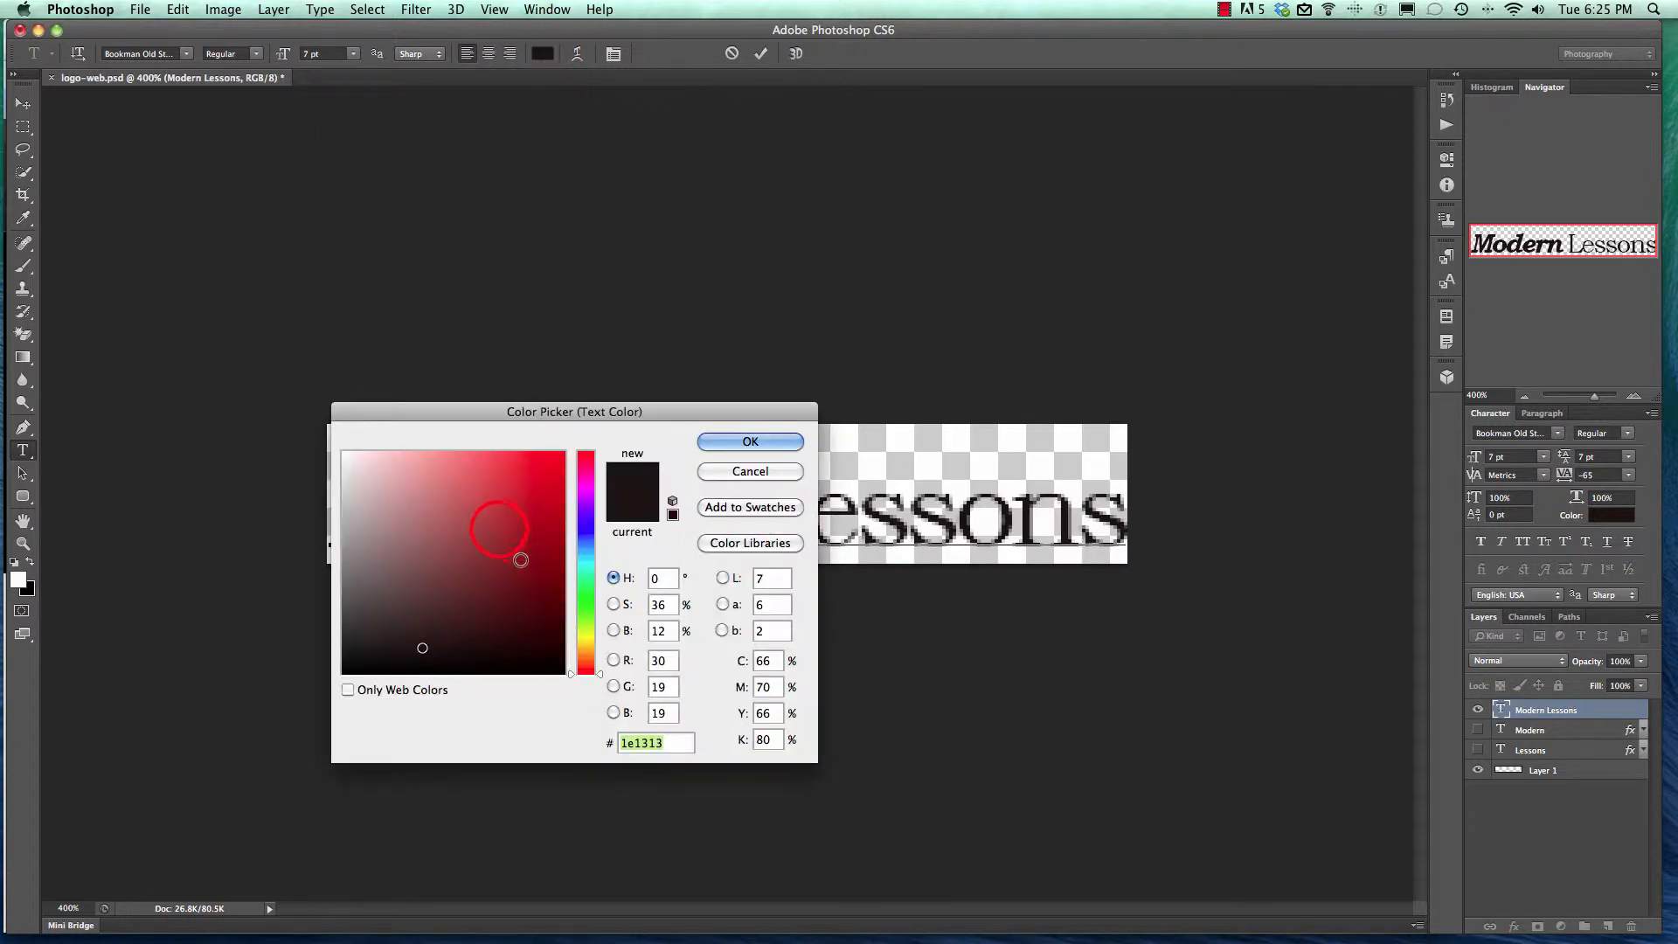
{"action": "left_click_drag", "start_coordinate": [521, 561], "coordinate": [575, 438]}
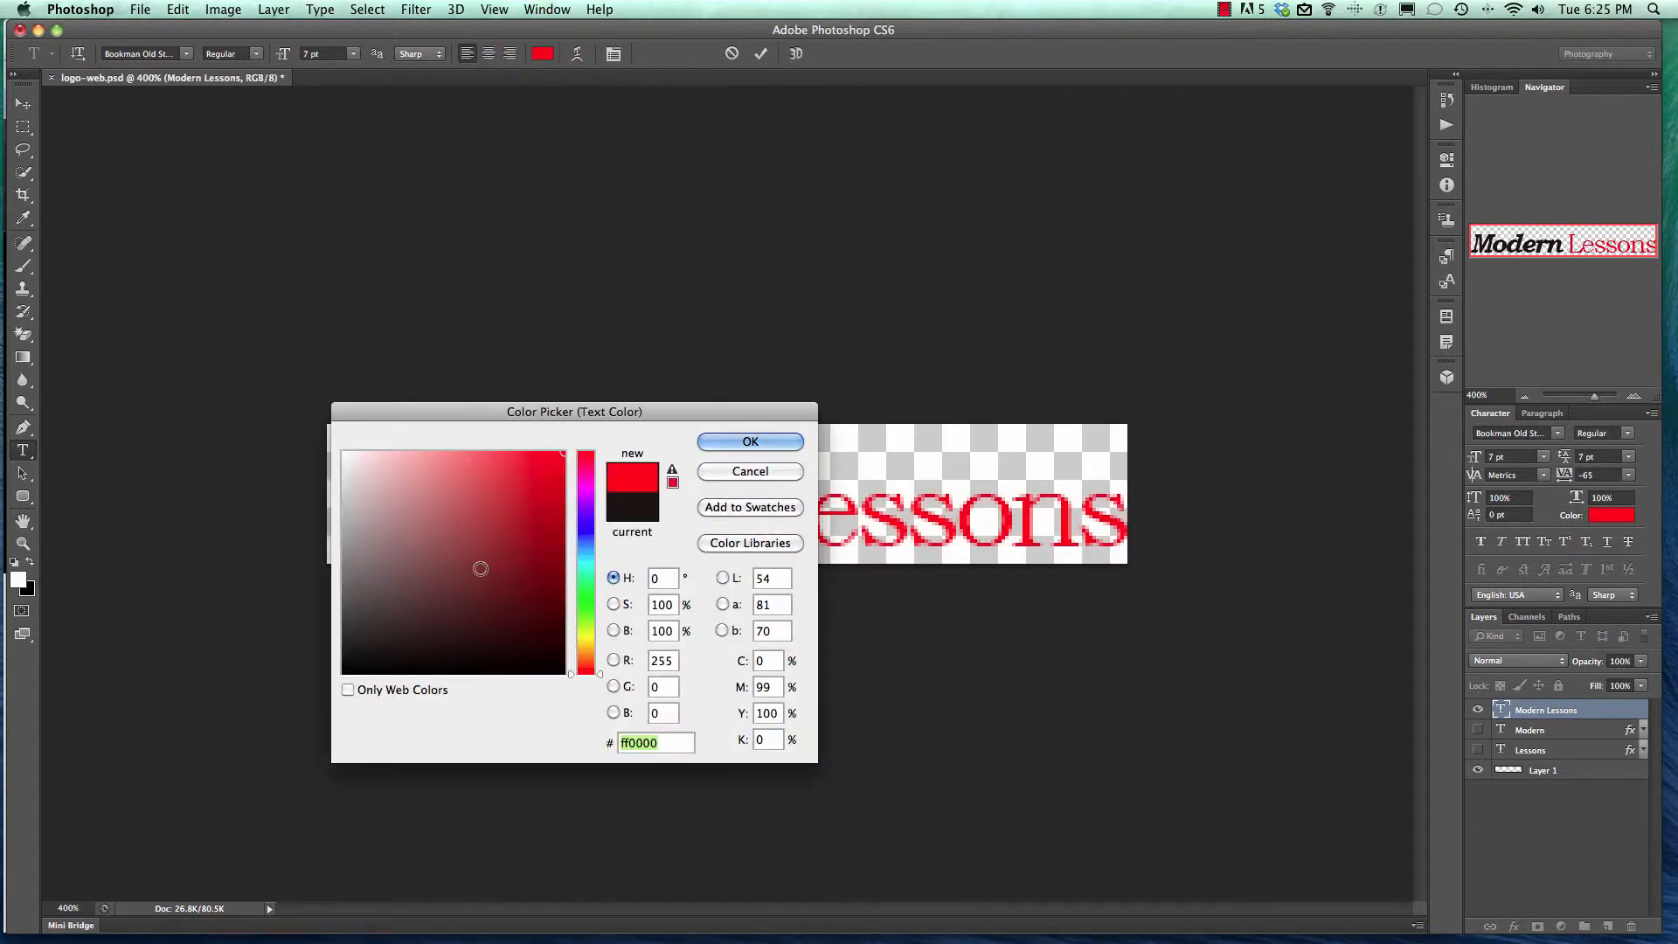
{"action": "key", "text": "Return"}
{"action": "left_click", "coordinate": [24, 129]}
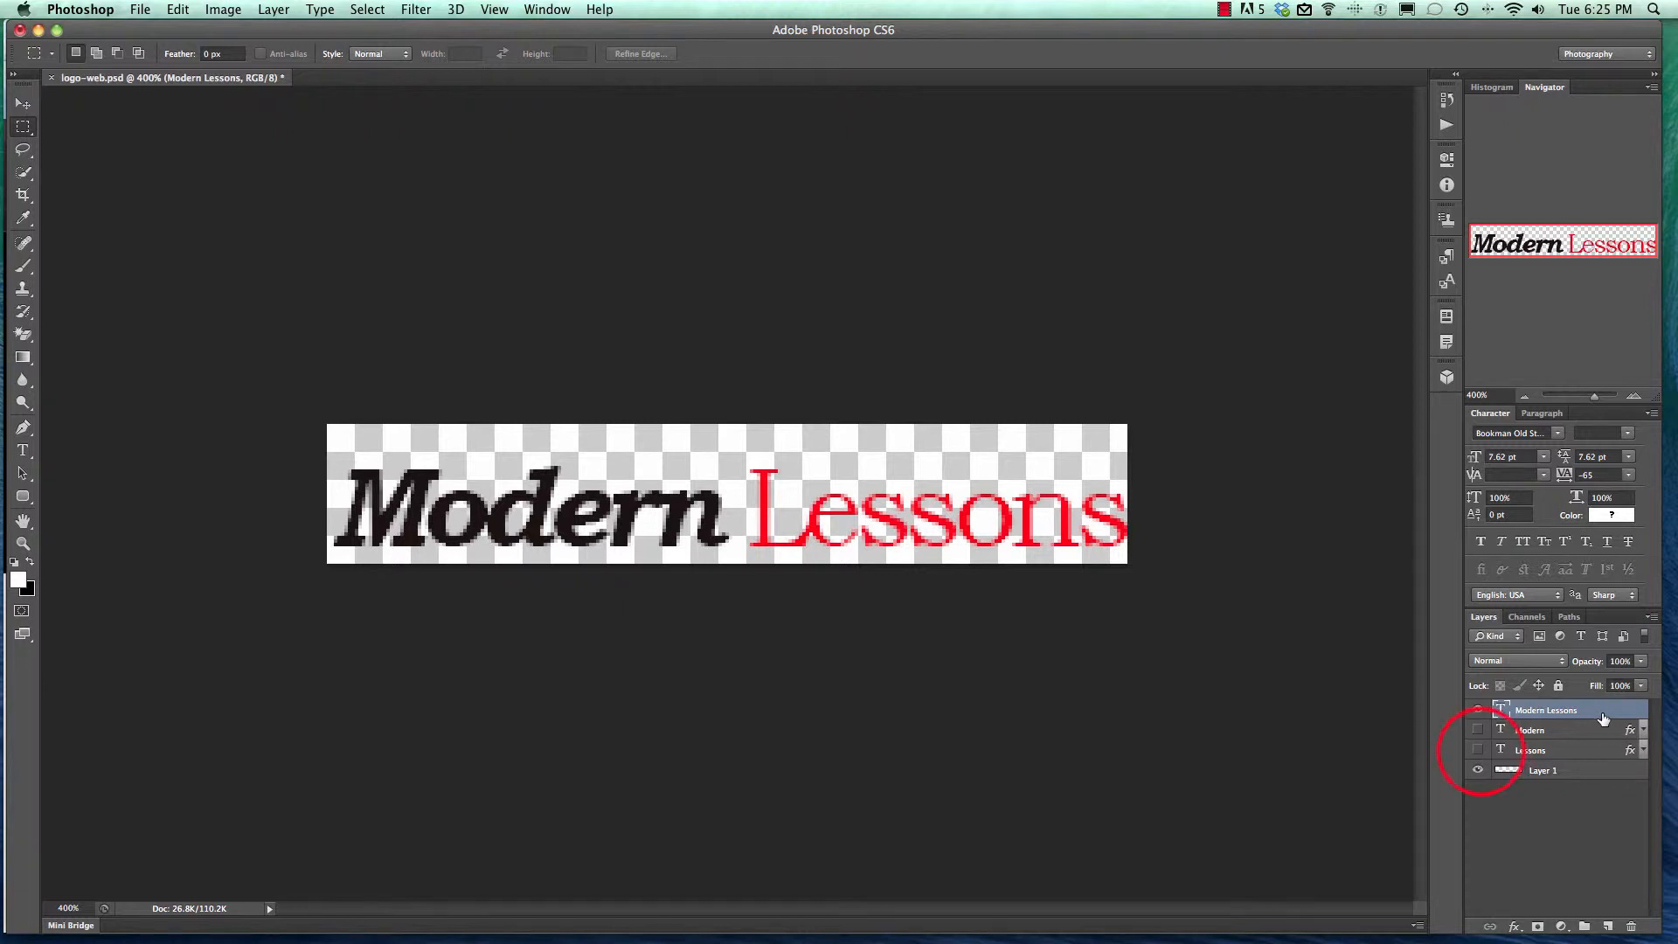
Step: Compare the original Modern and Lessons layers with the new text by toggling layer visibility, leaving only the new text layer shown
{"action": "left_click_drag", "start_coordinate": [1478, 750], "coordinate": [1478, 730]}
{"action": "left_click", "coordinate": [1478, 711]}
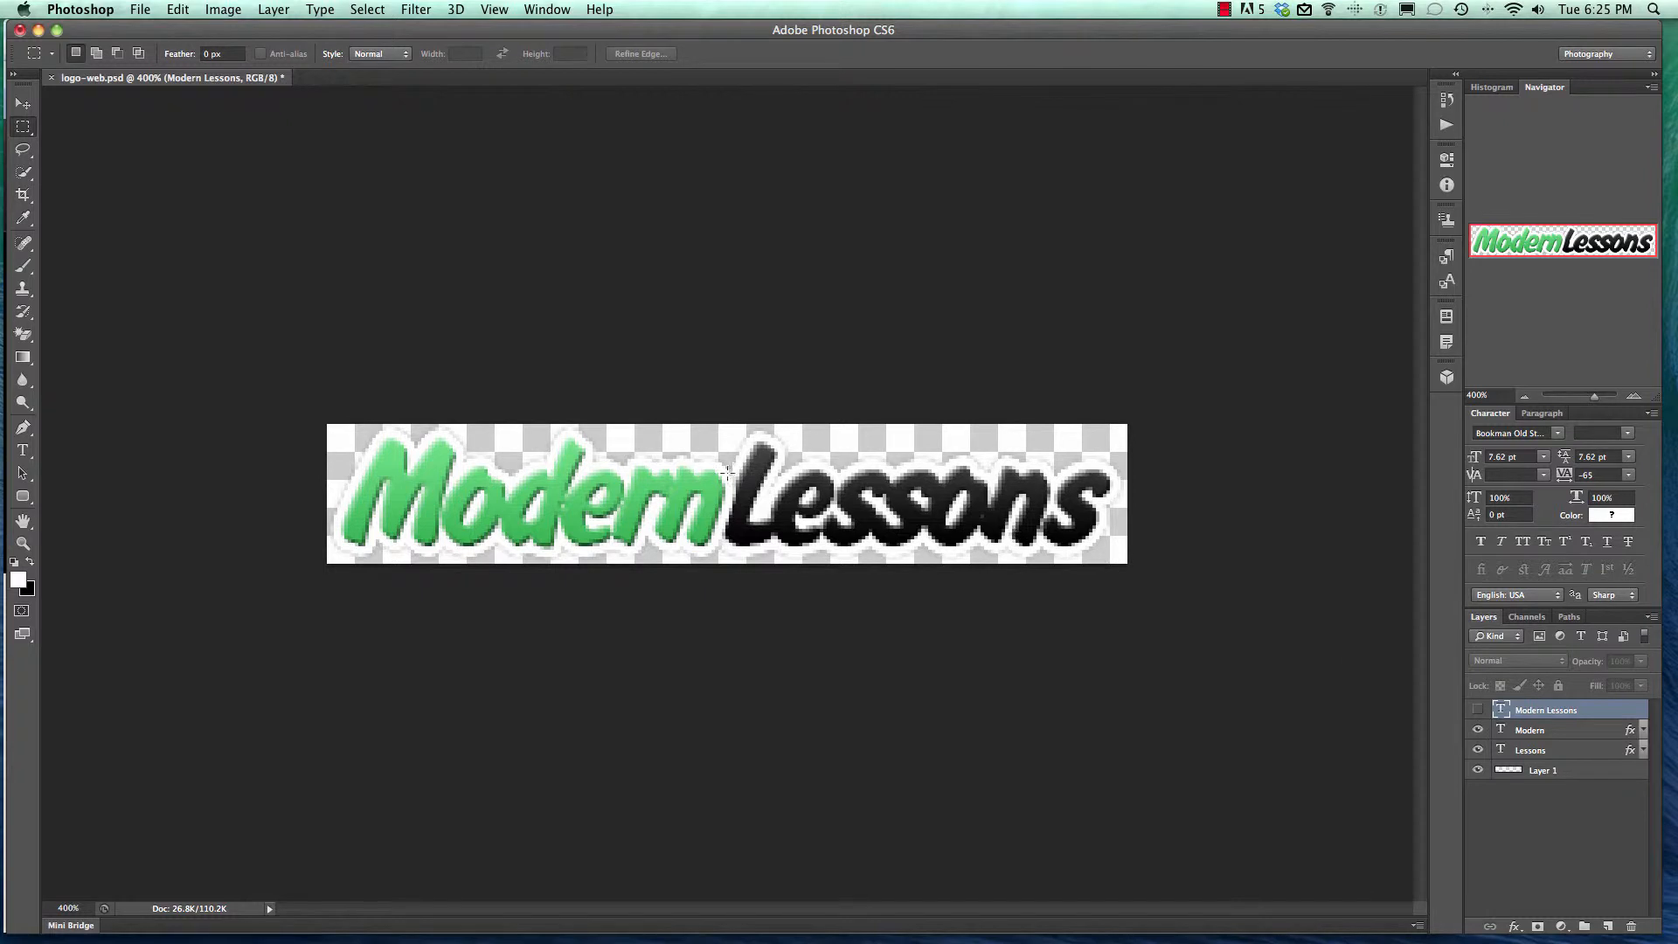
{"action": "left_click_drag", "start_coordinate": [1478, 730], "coordinate": [1478, 750]}
{"action": "left_click", "coordinate": [1478, 711]}
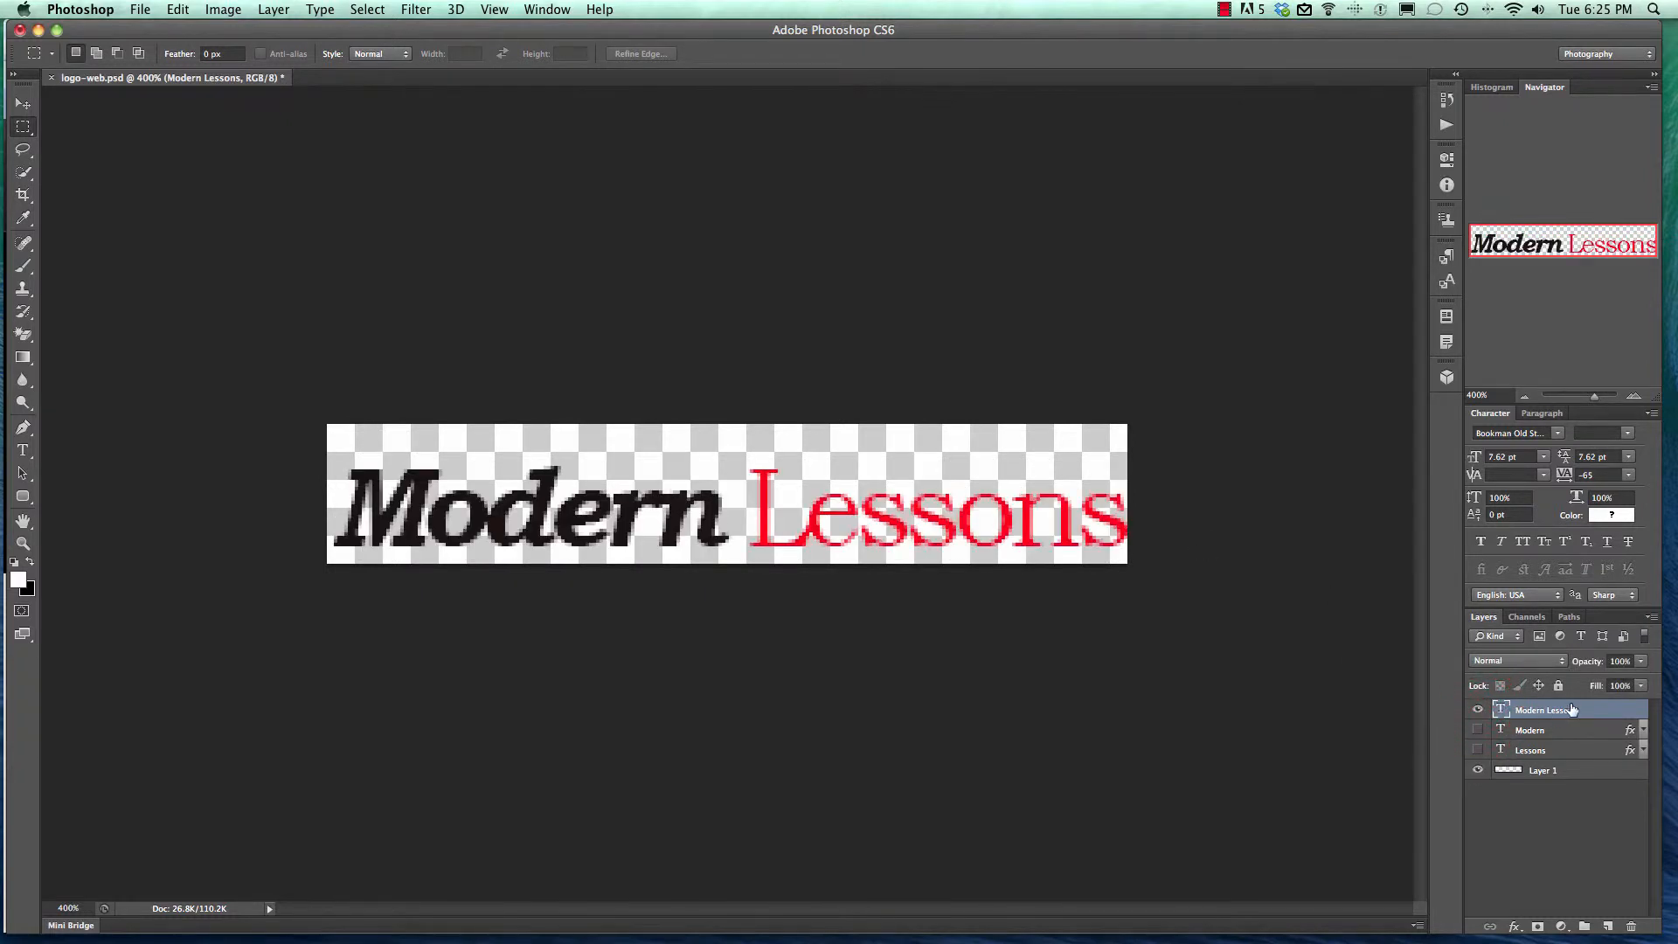
Step: Add a 1 px outside Stroke layer style to the Modern Lessons text layer, keeping the artwork visible beside the settings
{"action": "left_click", "coordinate": [1611, 710]}
{"action": "left_click", "coordinate": [1611, 711]}
{"action": "key", "text": "space"}
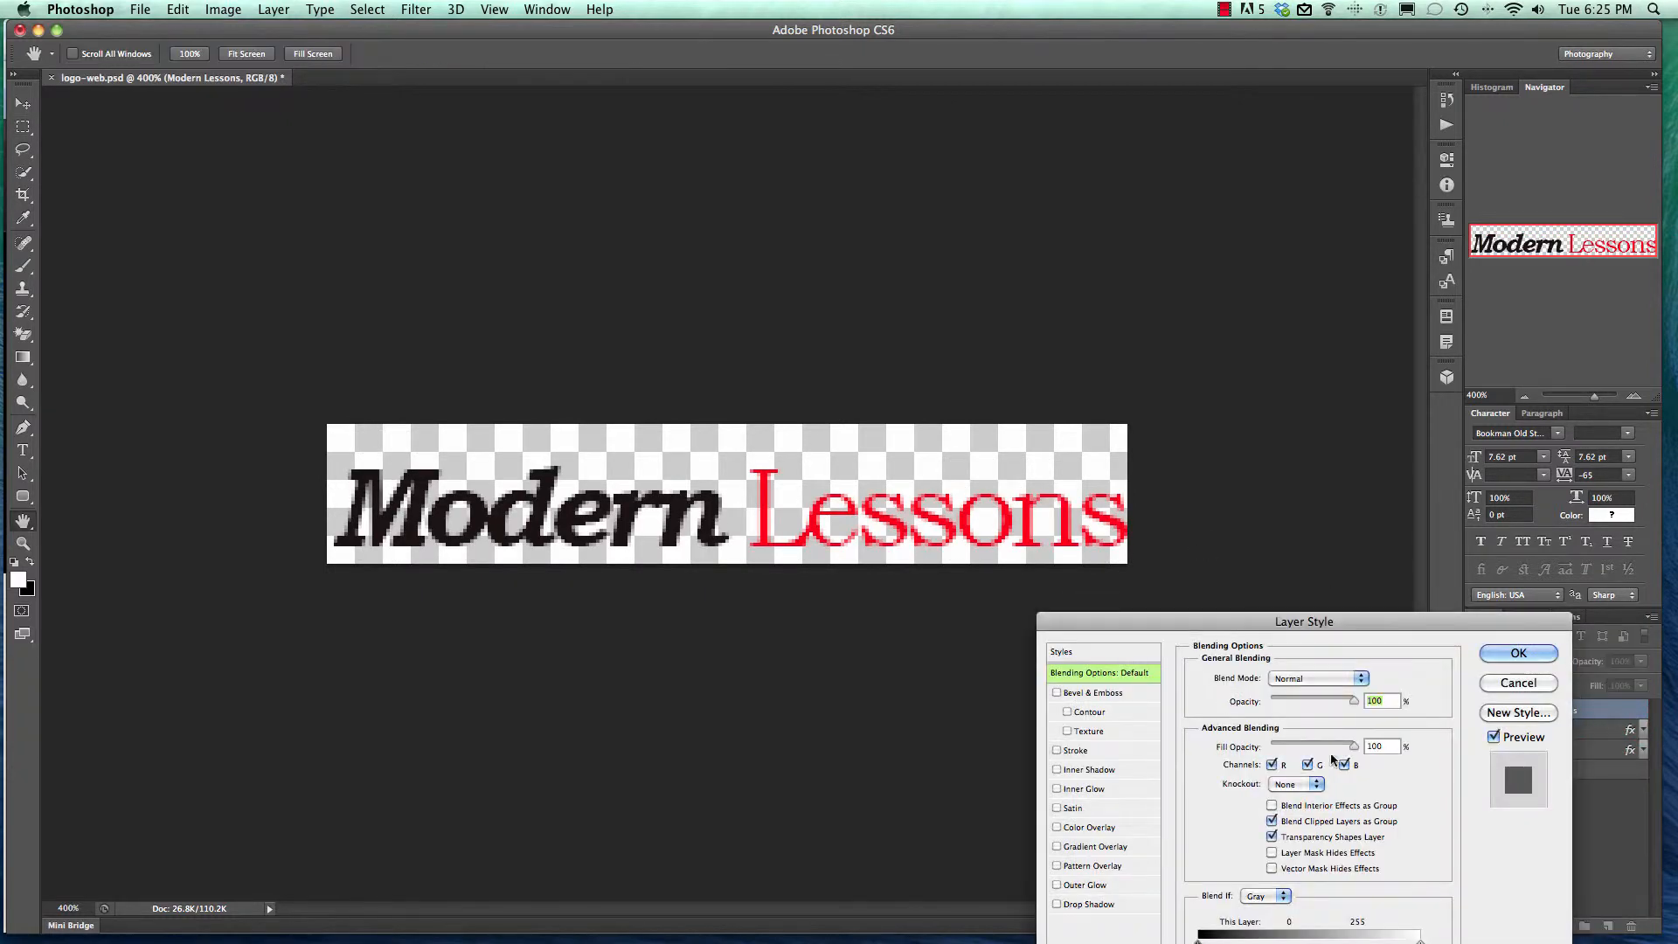
{"action": "left_click_drag", "start_coordinate": [1172, 607], "coordinate": [1104, 232]}
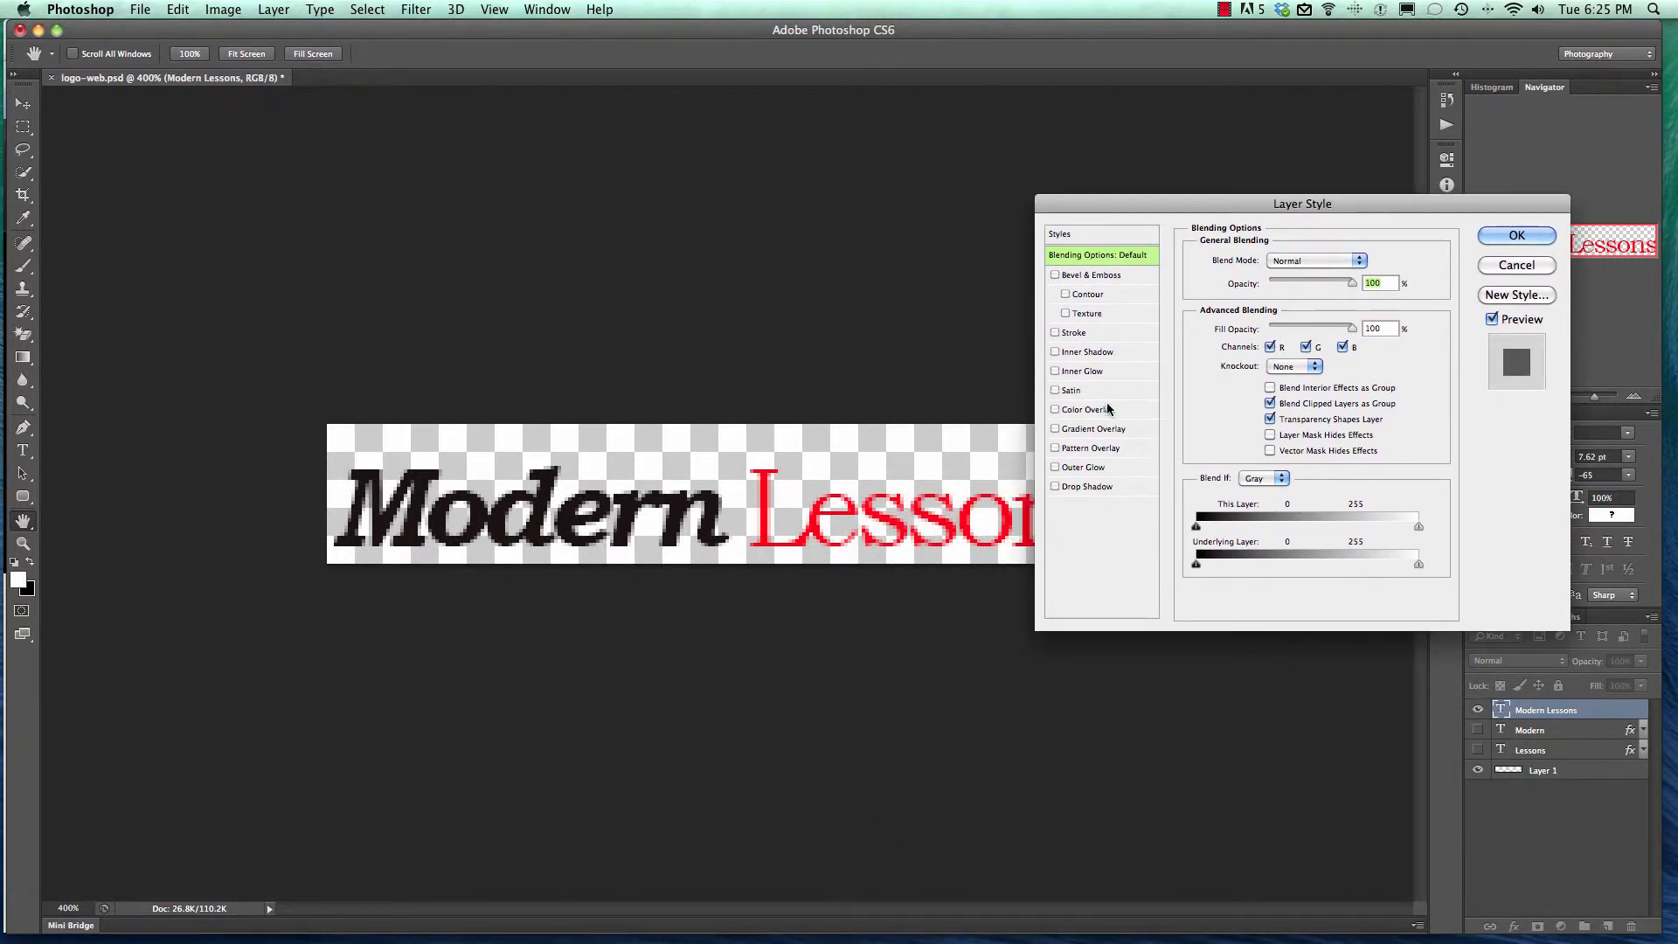
{"action": "left_click", "coordinate": [1055, 333]}
{"action": "left_click", "coordinate": [1074, 334]}
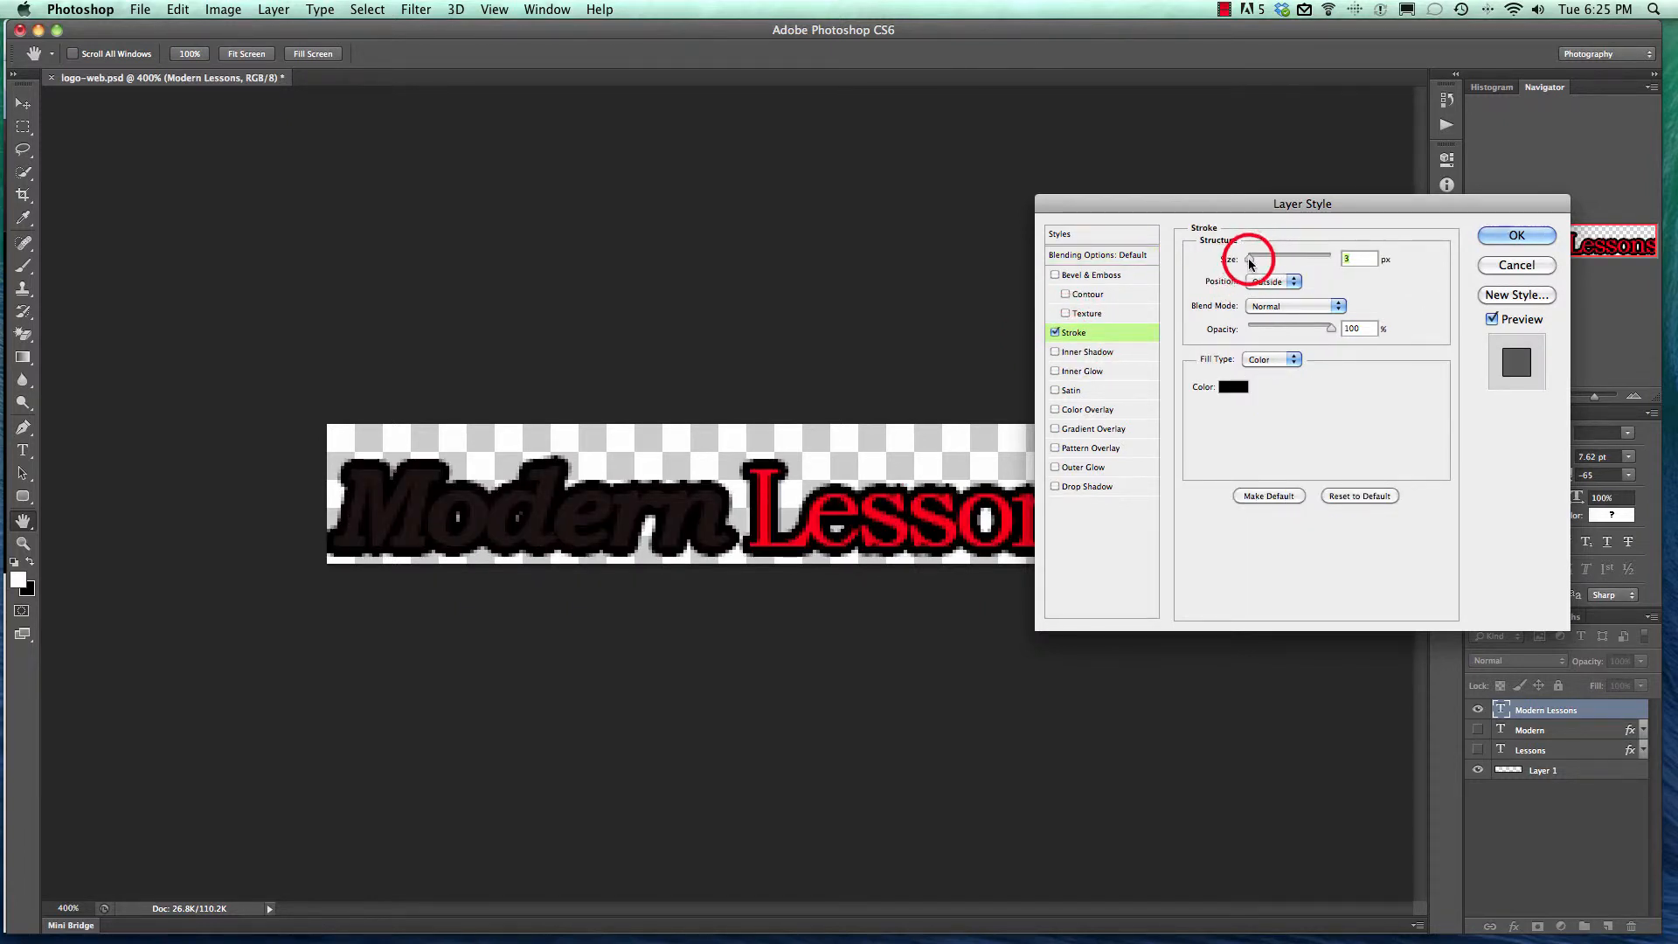
{"action": "left_click_drag", "start_coordinate": [1250, 263], "coordinate": [1245, 263]}
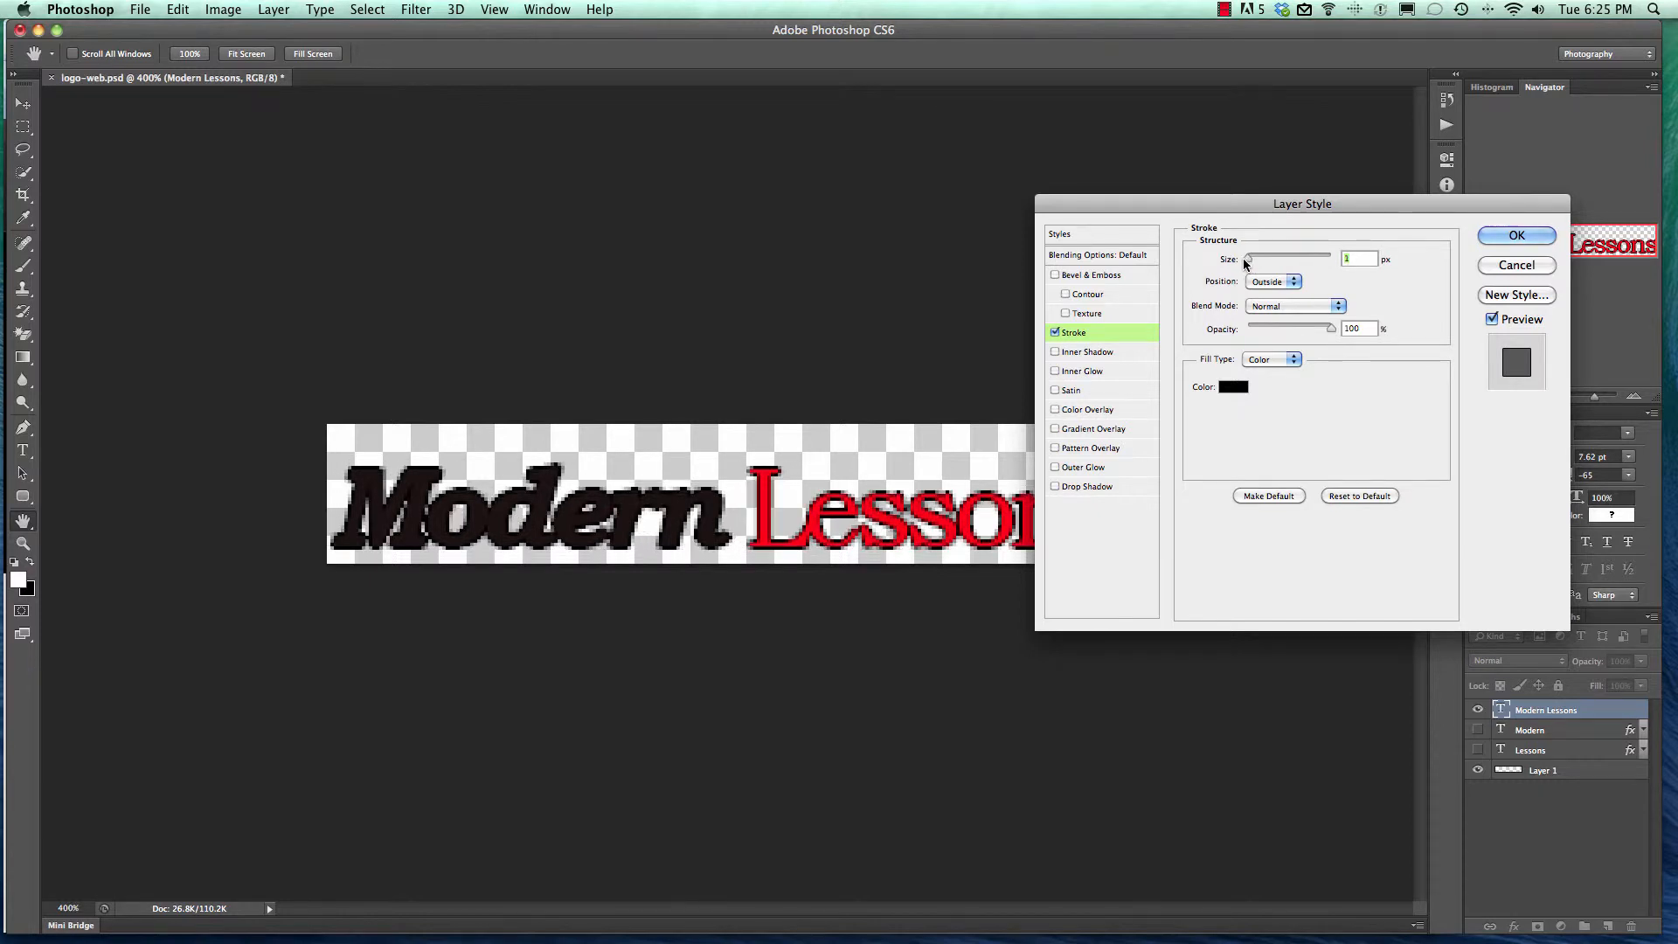
Step: Set the stroke color to a bright green with a hue of 134°
{"action": "left_click", "coordinate": [1233, 387]}
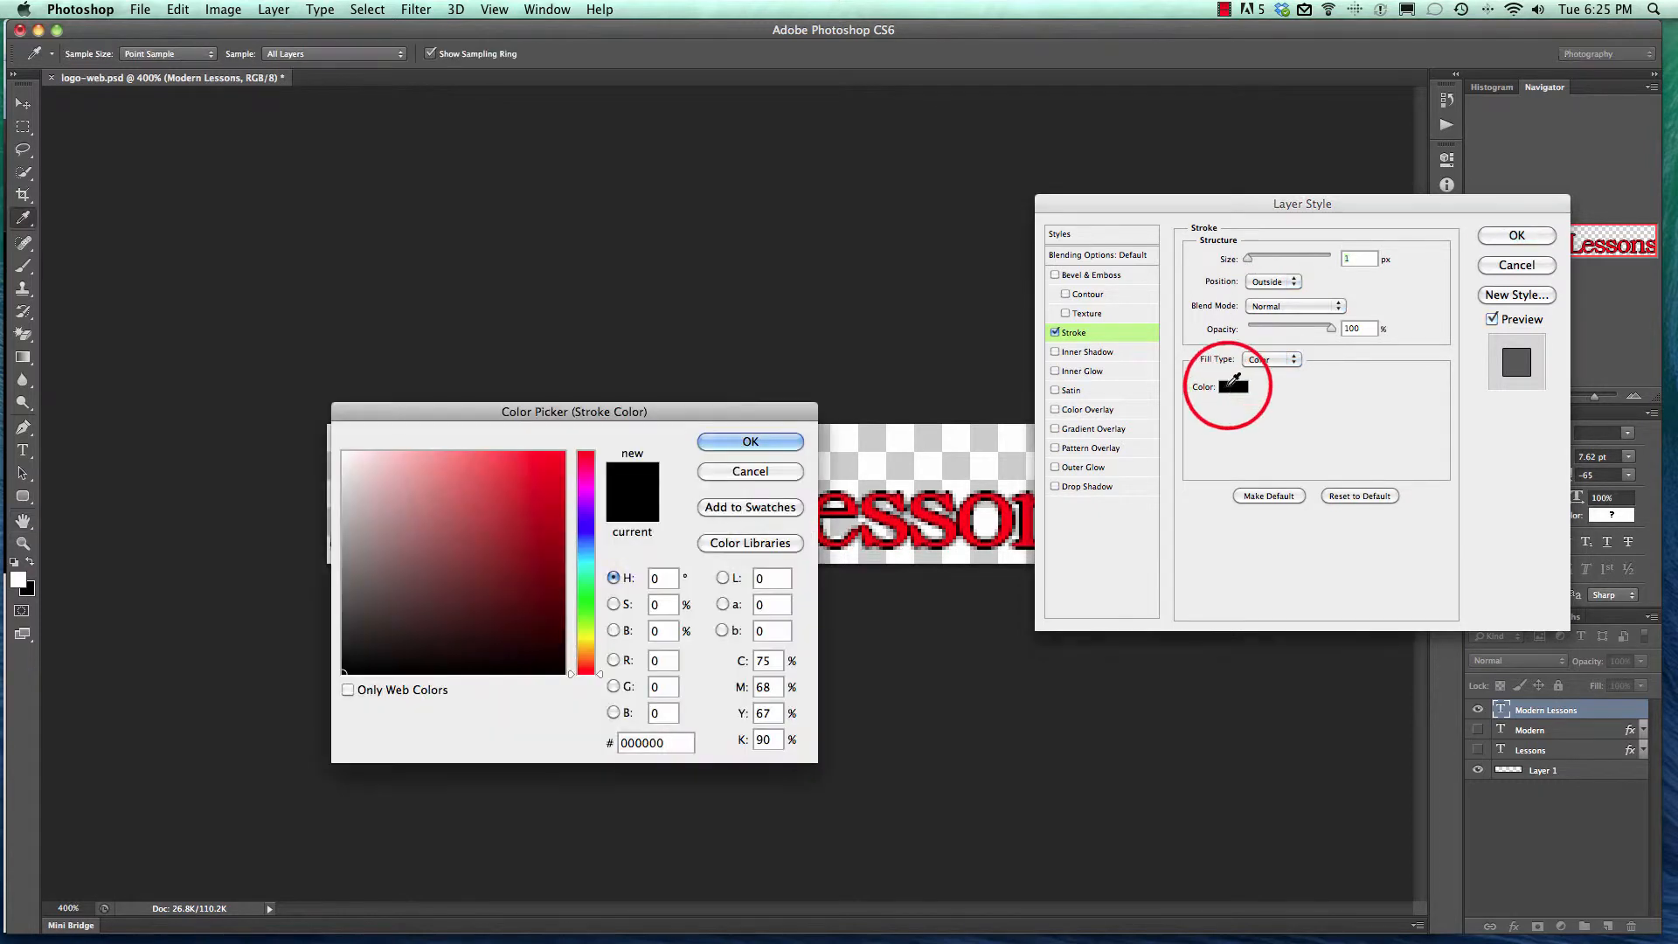
{"action": "left_click_drag", "start_coordinate": [586, 525], "coordinate": [585, 592]}
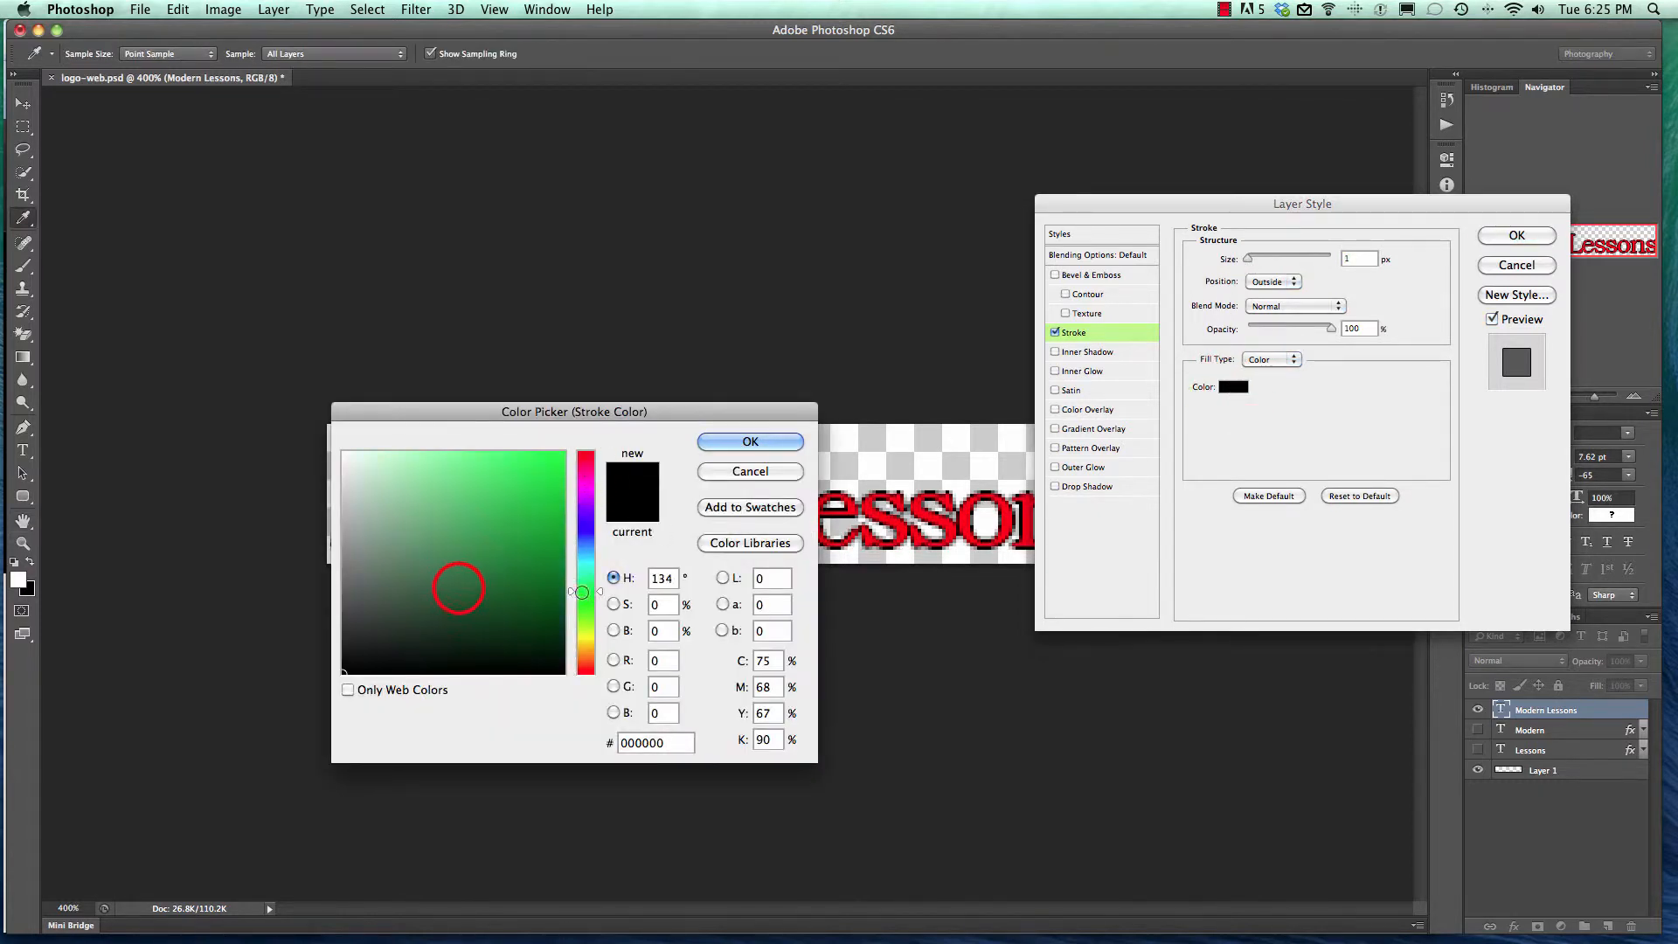
{"action": "left_click_drag", "start_coordinate": [523, 478], "coordinate": [603, 360]}
{"action": "key", "text": "Return"}
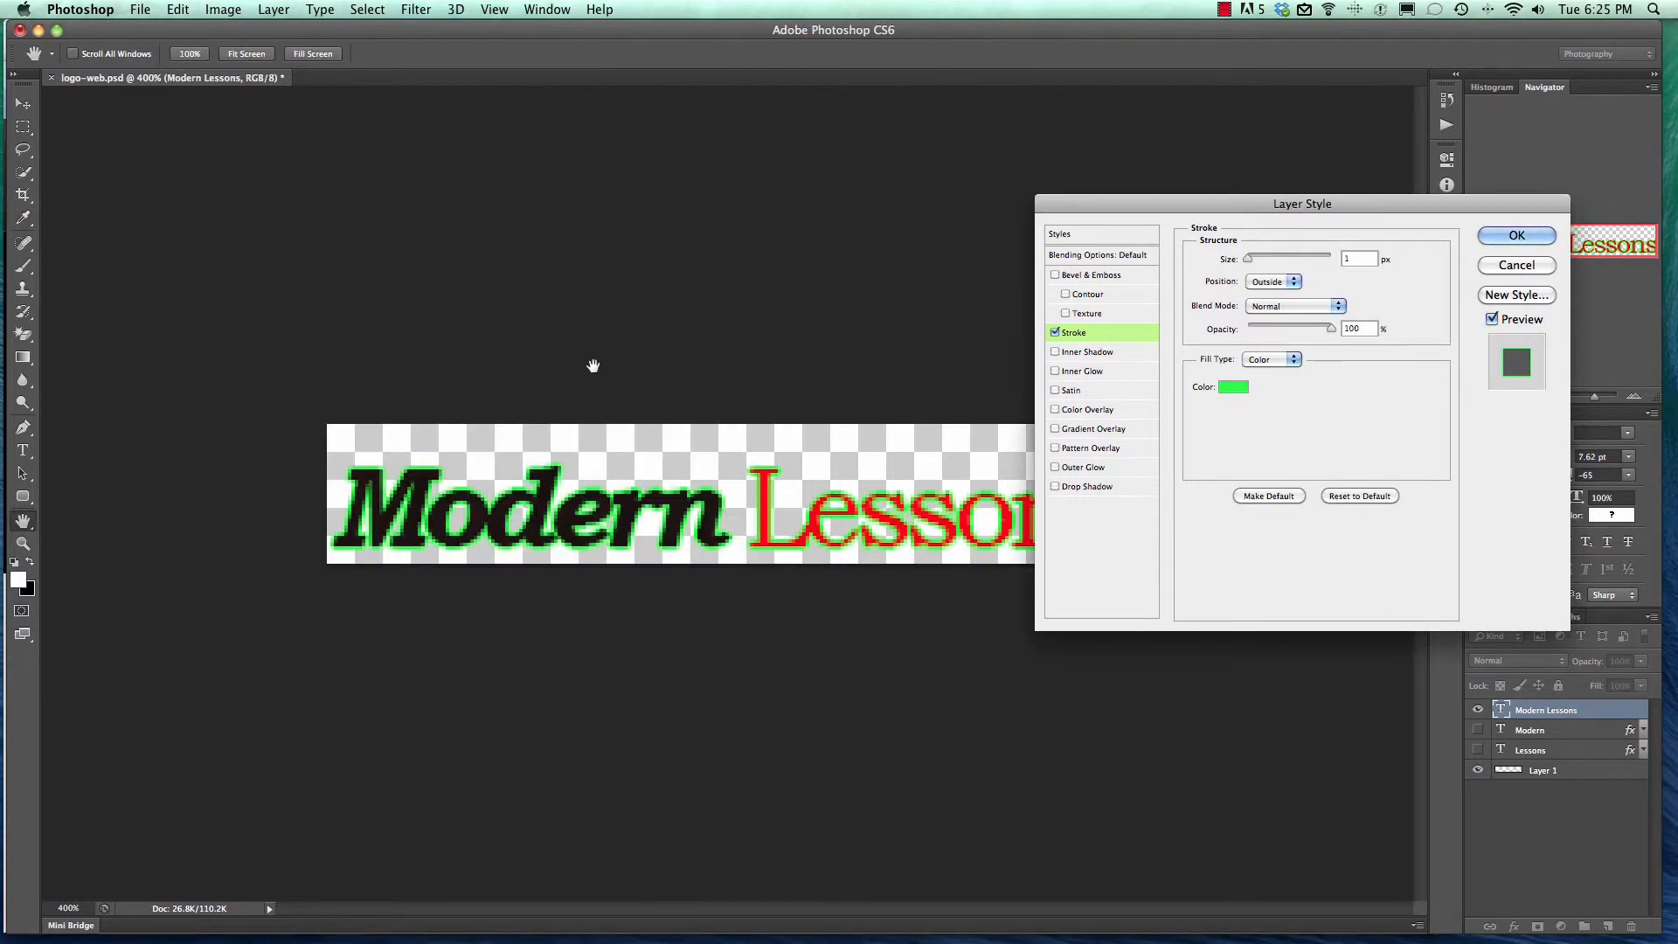
Step: Try the Inner Shadow and Color Overlay effects on the Modern Lessons text, leaving both switched off
{"action": "left_click", "coordinate": [1055, 351]}
{"action": "left_click", "coordinate": [1055, 351]}
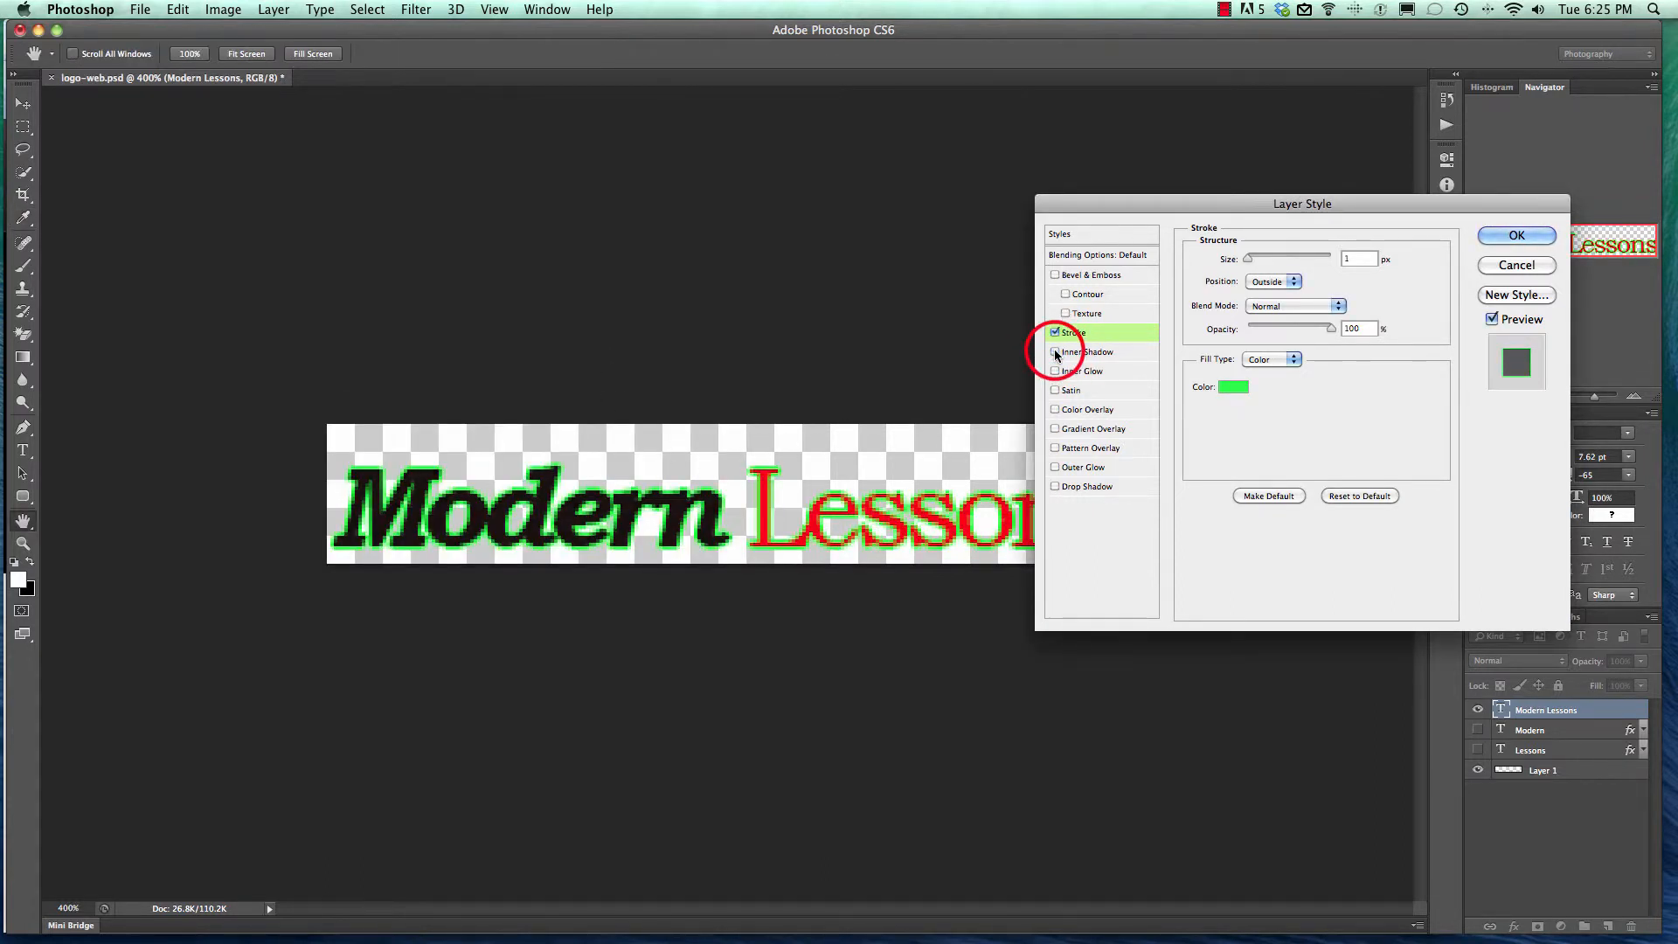
{"action": "left_click", "coordinate": [1055, 409]}
{"action": "left_click", "coordinate": [1055, 409]}
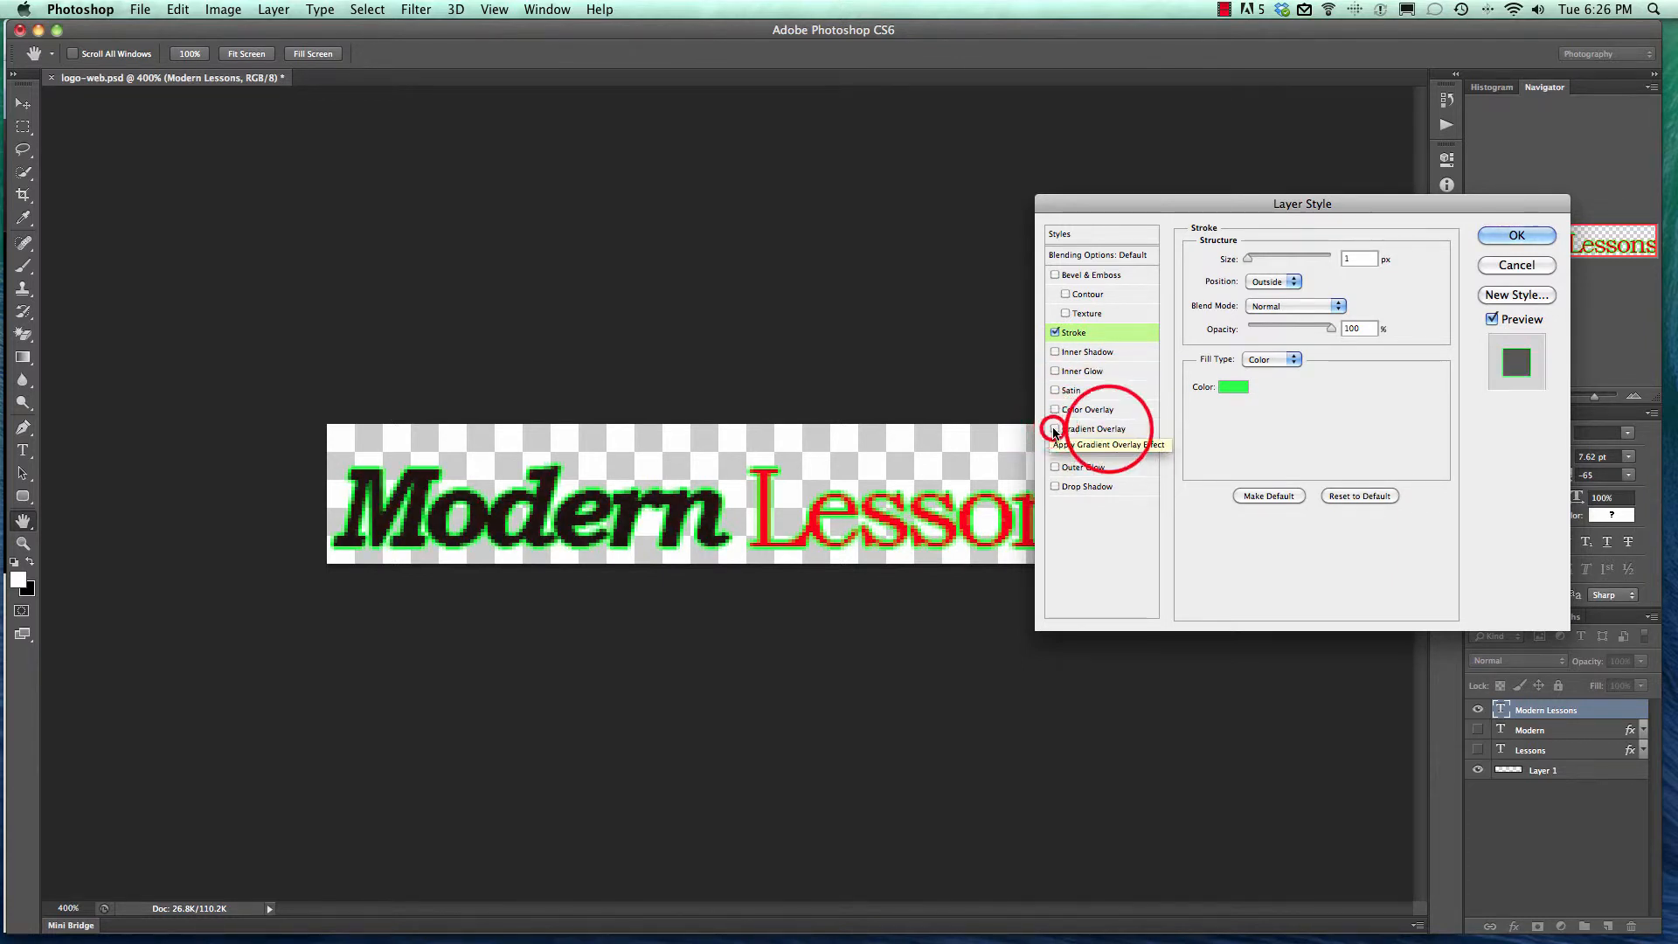
Step: Add a Gradient Overlay to the text, try the Spectrum preset, and choose the Foreground to Background preset
{"action": "left_click", "coordinate": [1055, 428]}
{"action": "left_click", "coordinate": [1103, 429]}
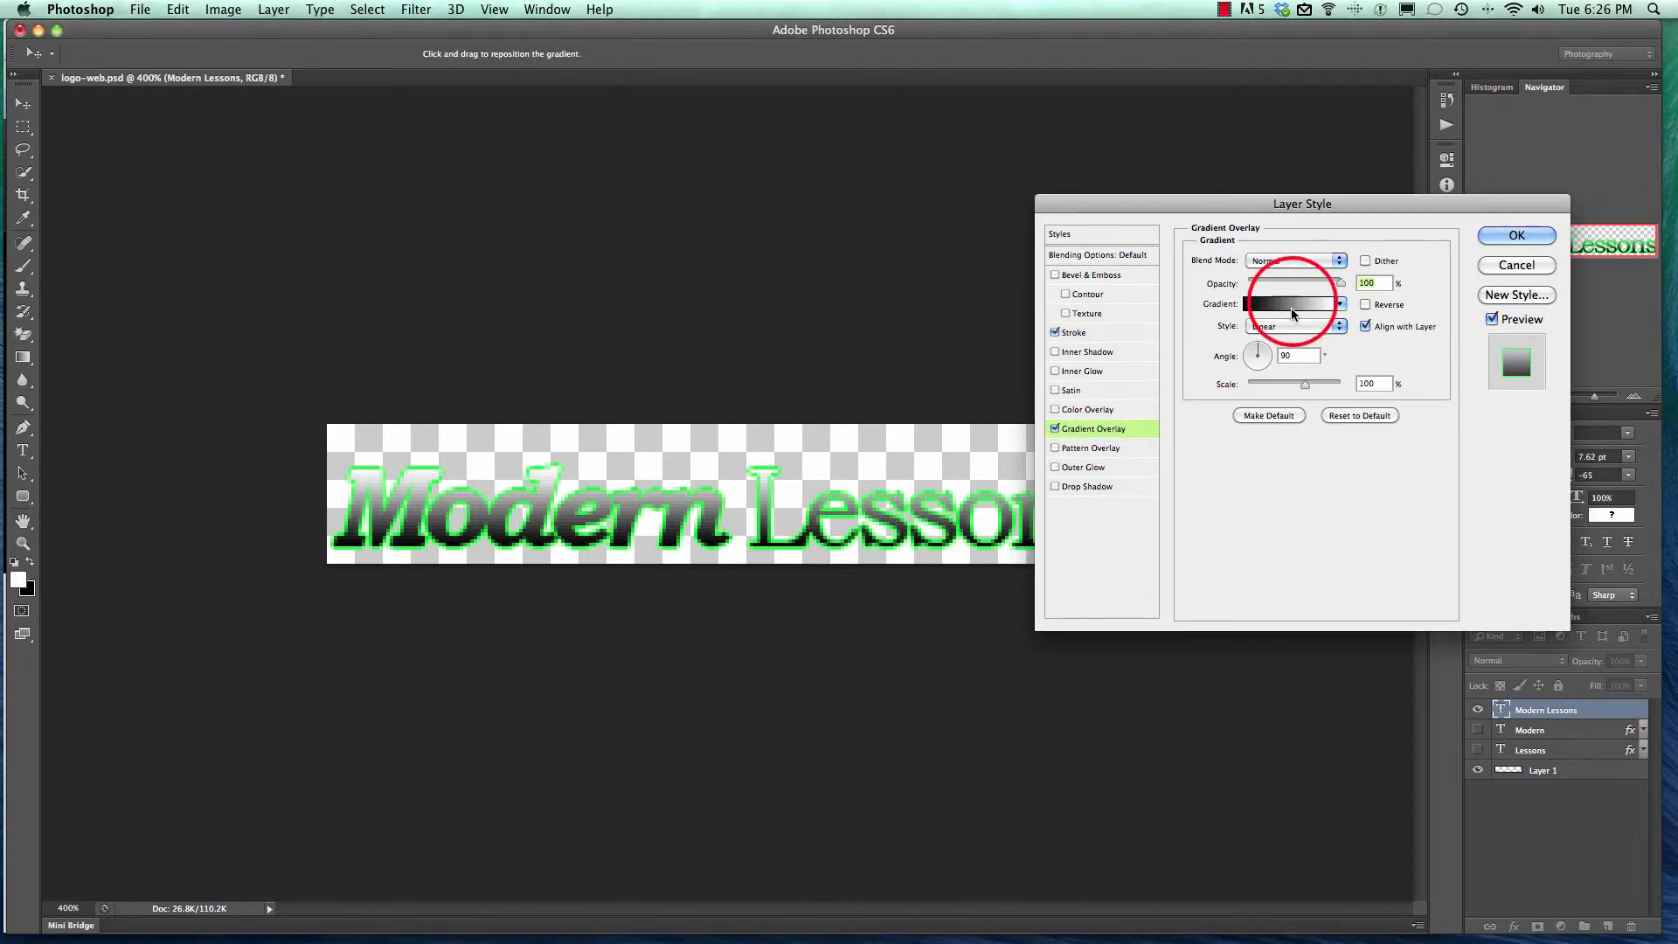
{"action": "left_click", "coordinate": [1292, 305]}
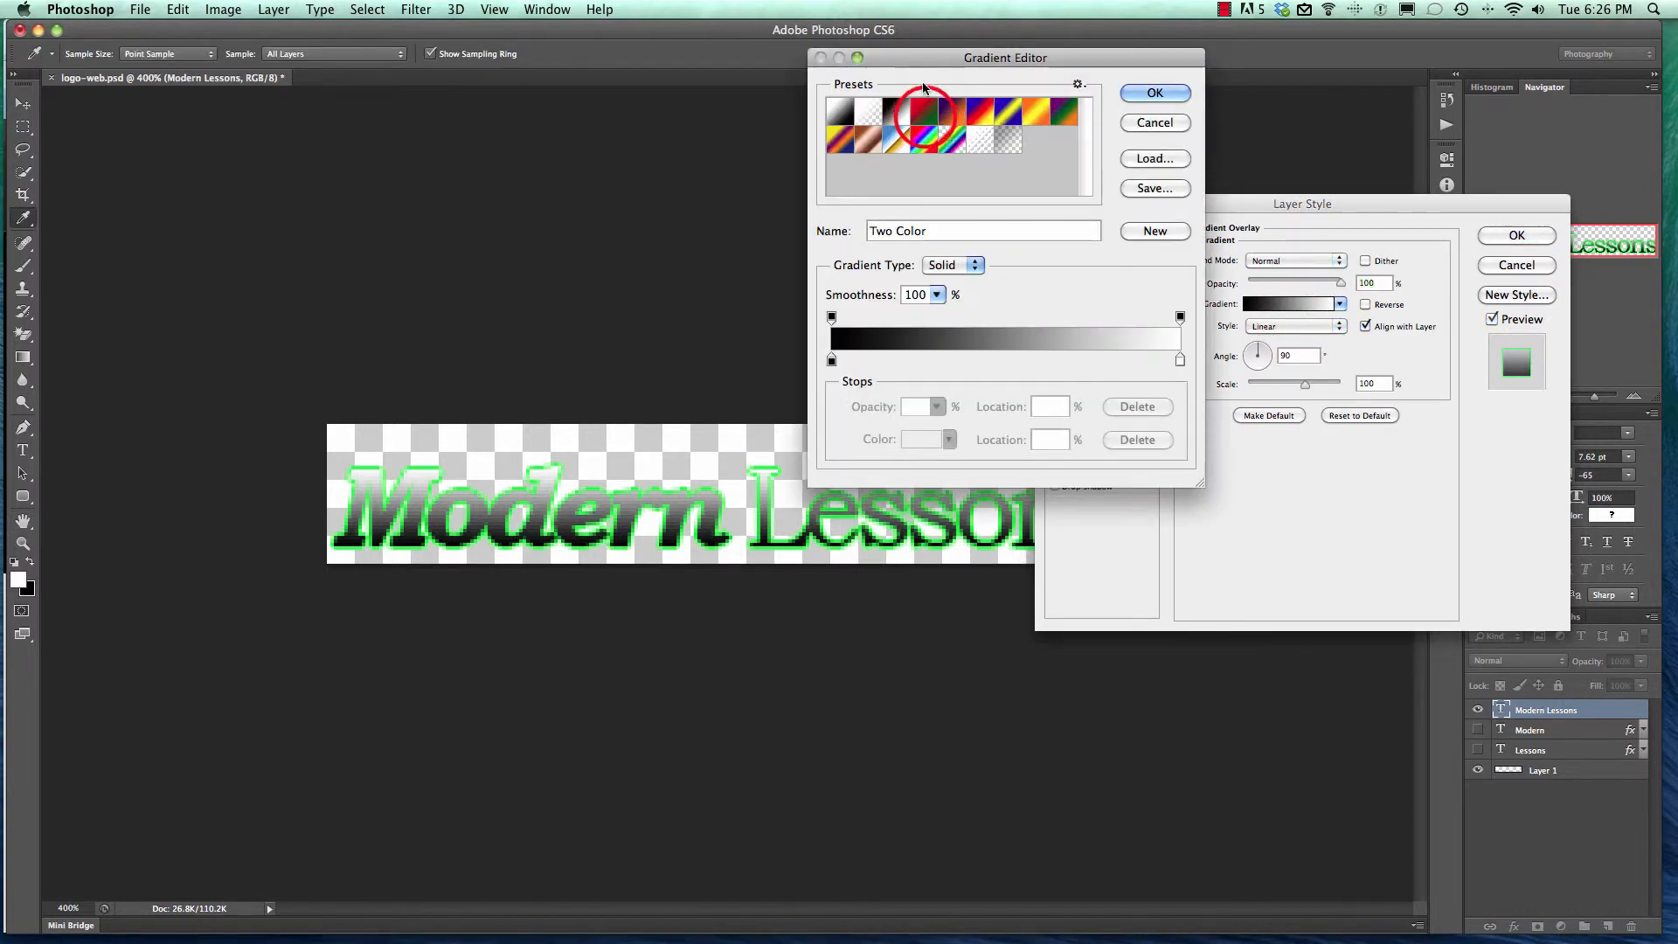
{"action": "left_click", "coordinate": [924, 112]}
{"action": "left_click", "coordinate": [923, 140]}
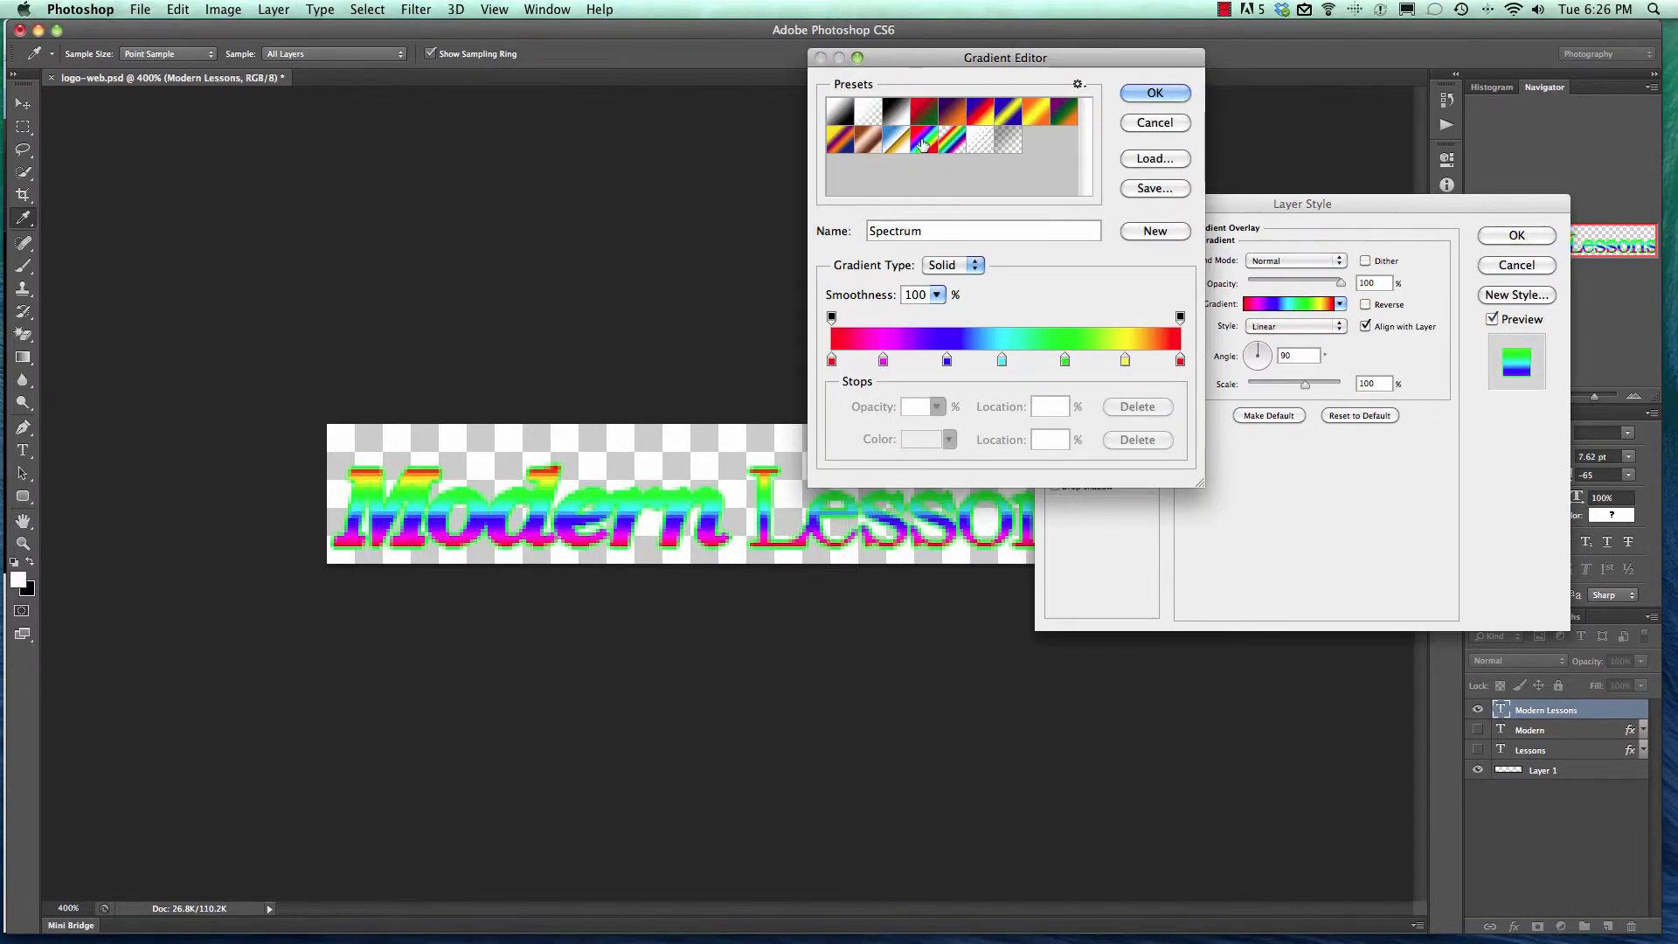
{"action": "left_click", "coordinate": [843, 112]}
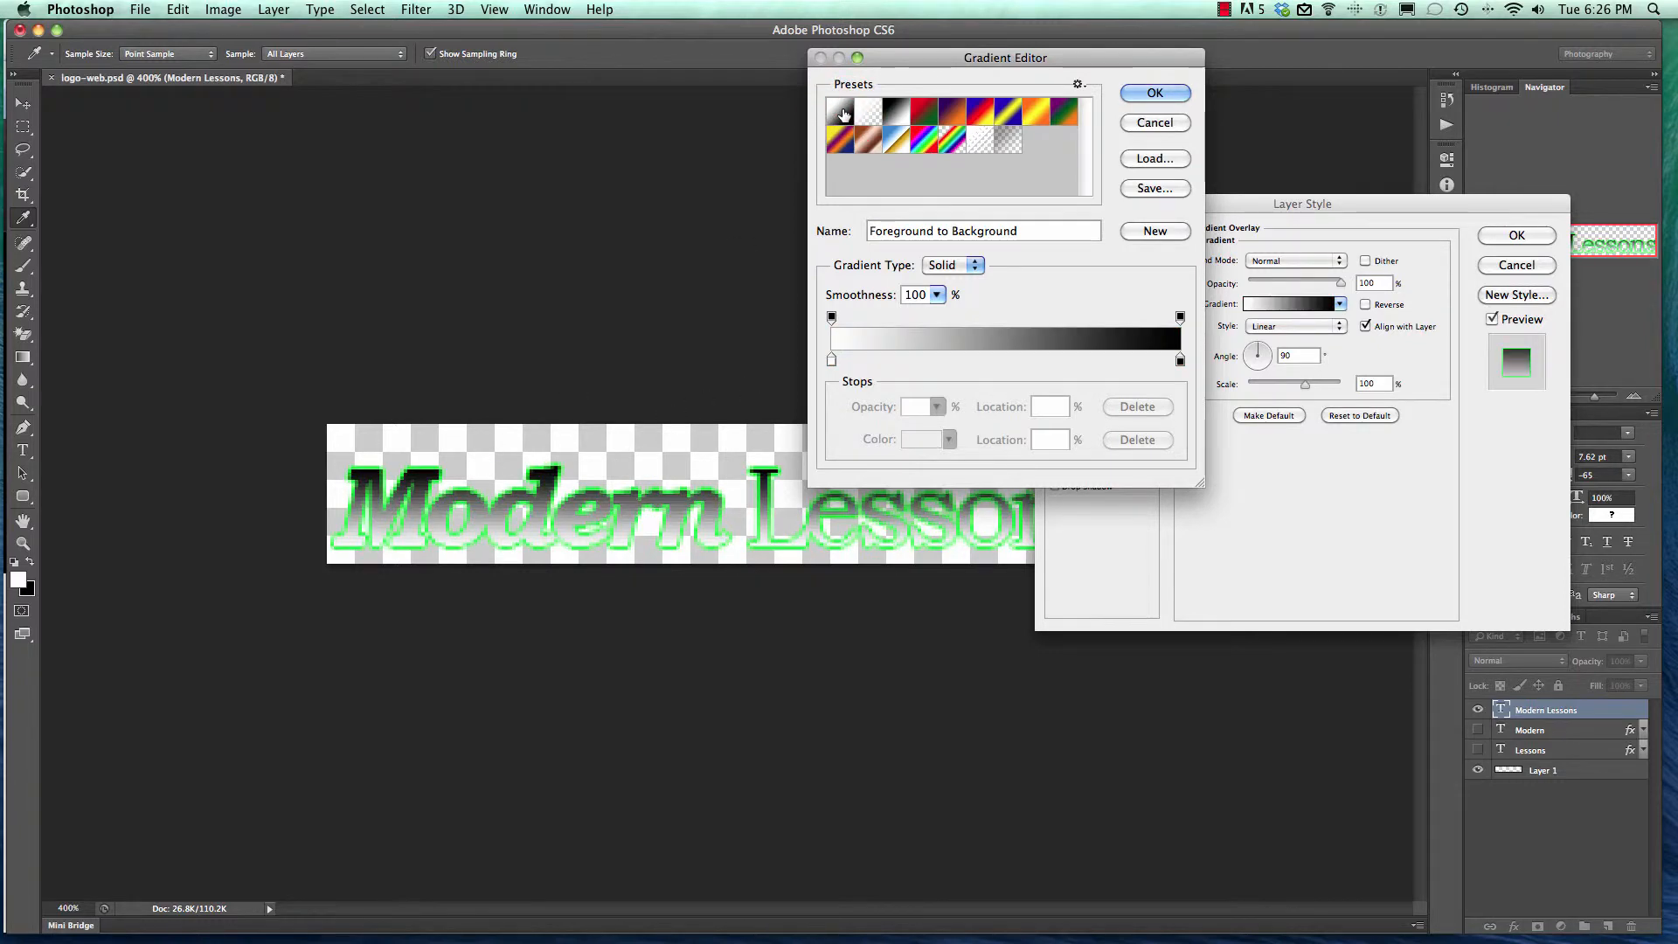
Step: Set the gradient's starting color stop to pure red (ff0000), keeping the artwork visible beside the color picker
{"action": "left_click", "coordinate": [831, 361]}
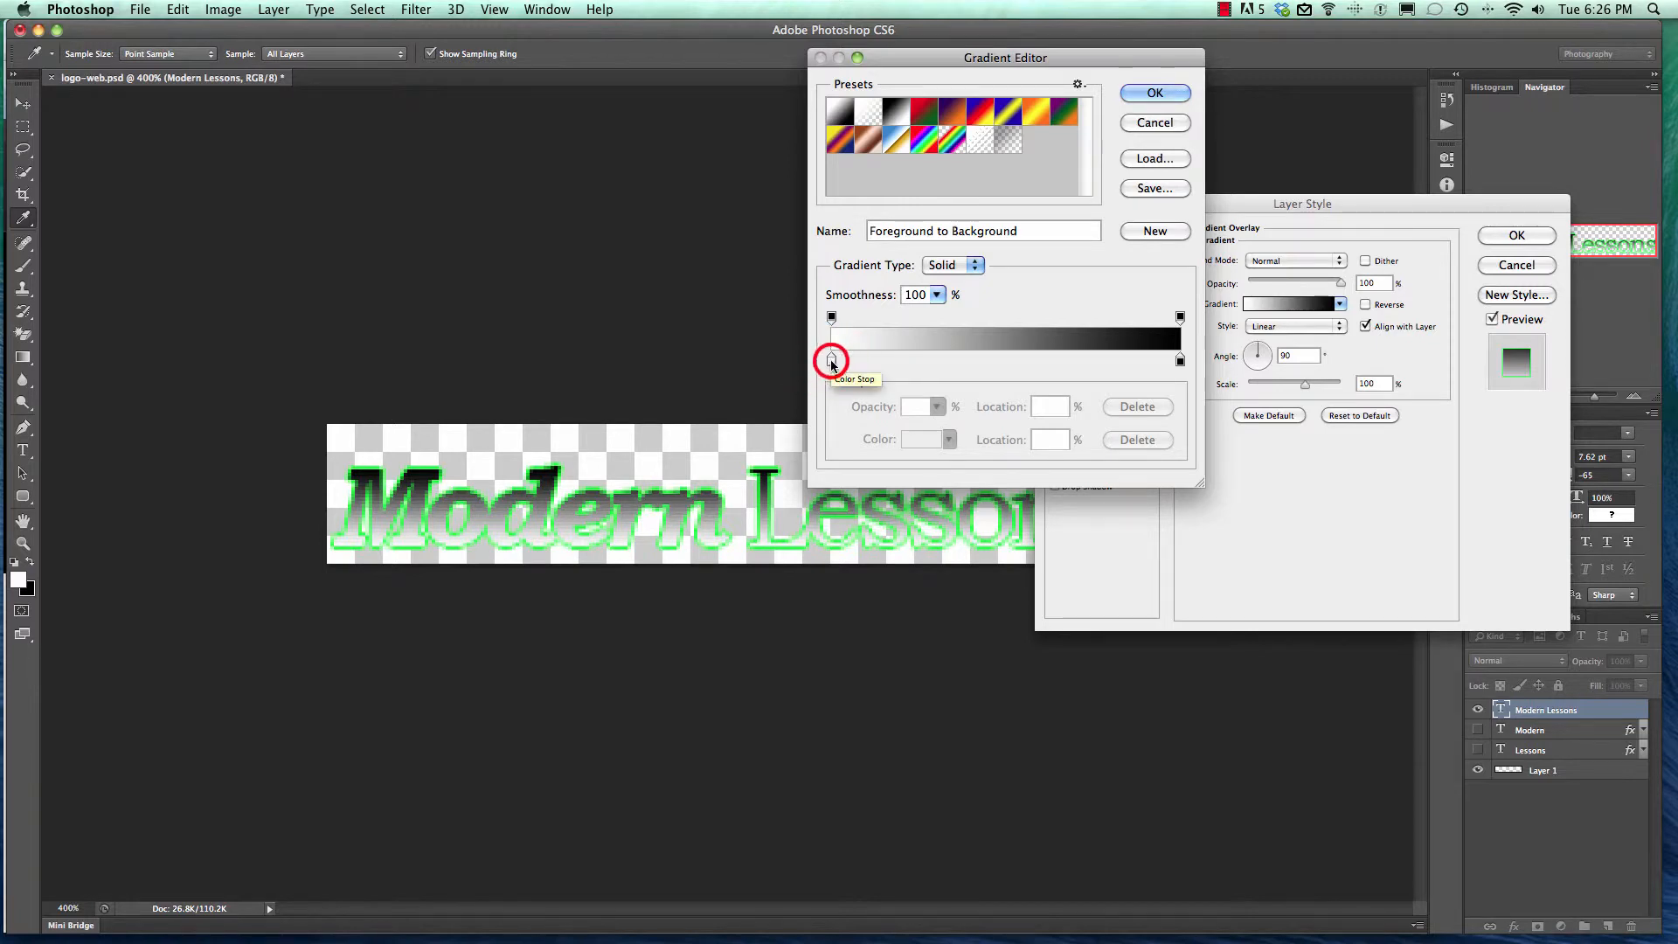
{"action": "left_click", "coordinate": [923, 439]}
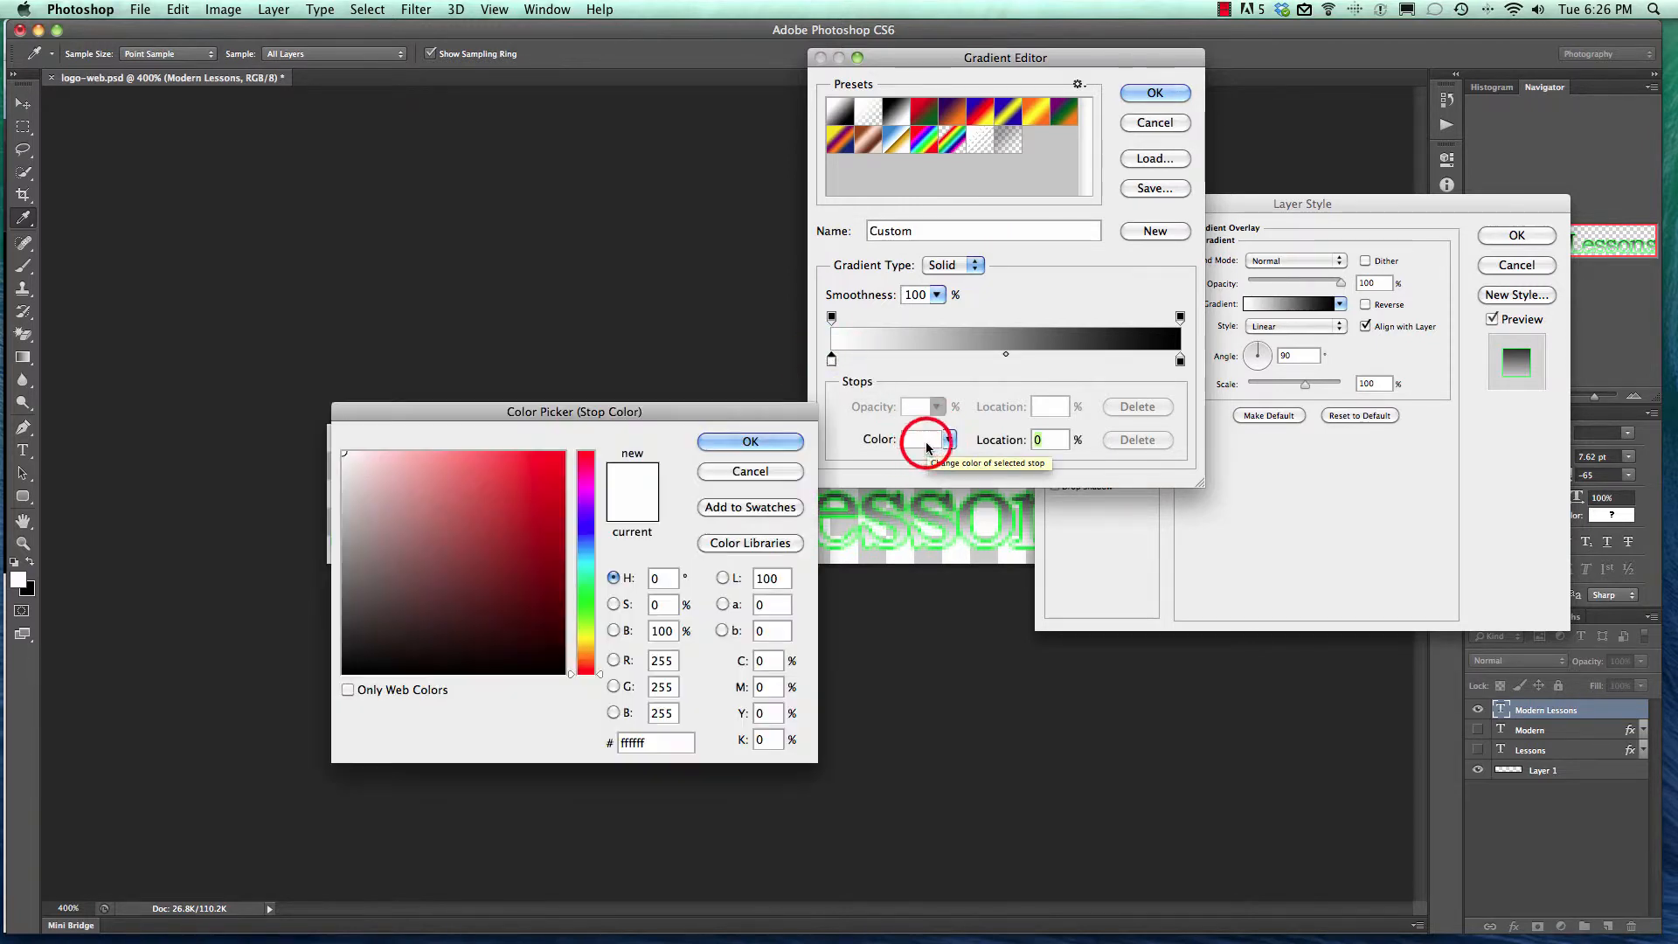
{"action": "left_click_drag", "start_coordinate": [583, 422], "coordinate": [650, 612]}
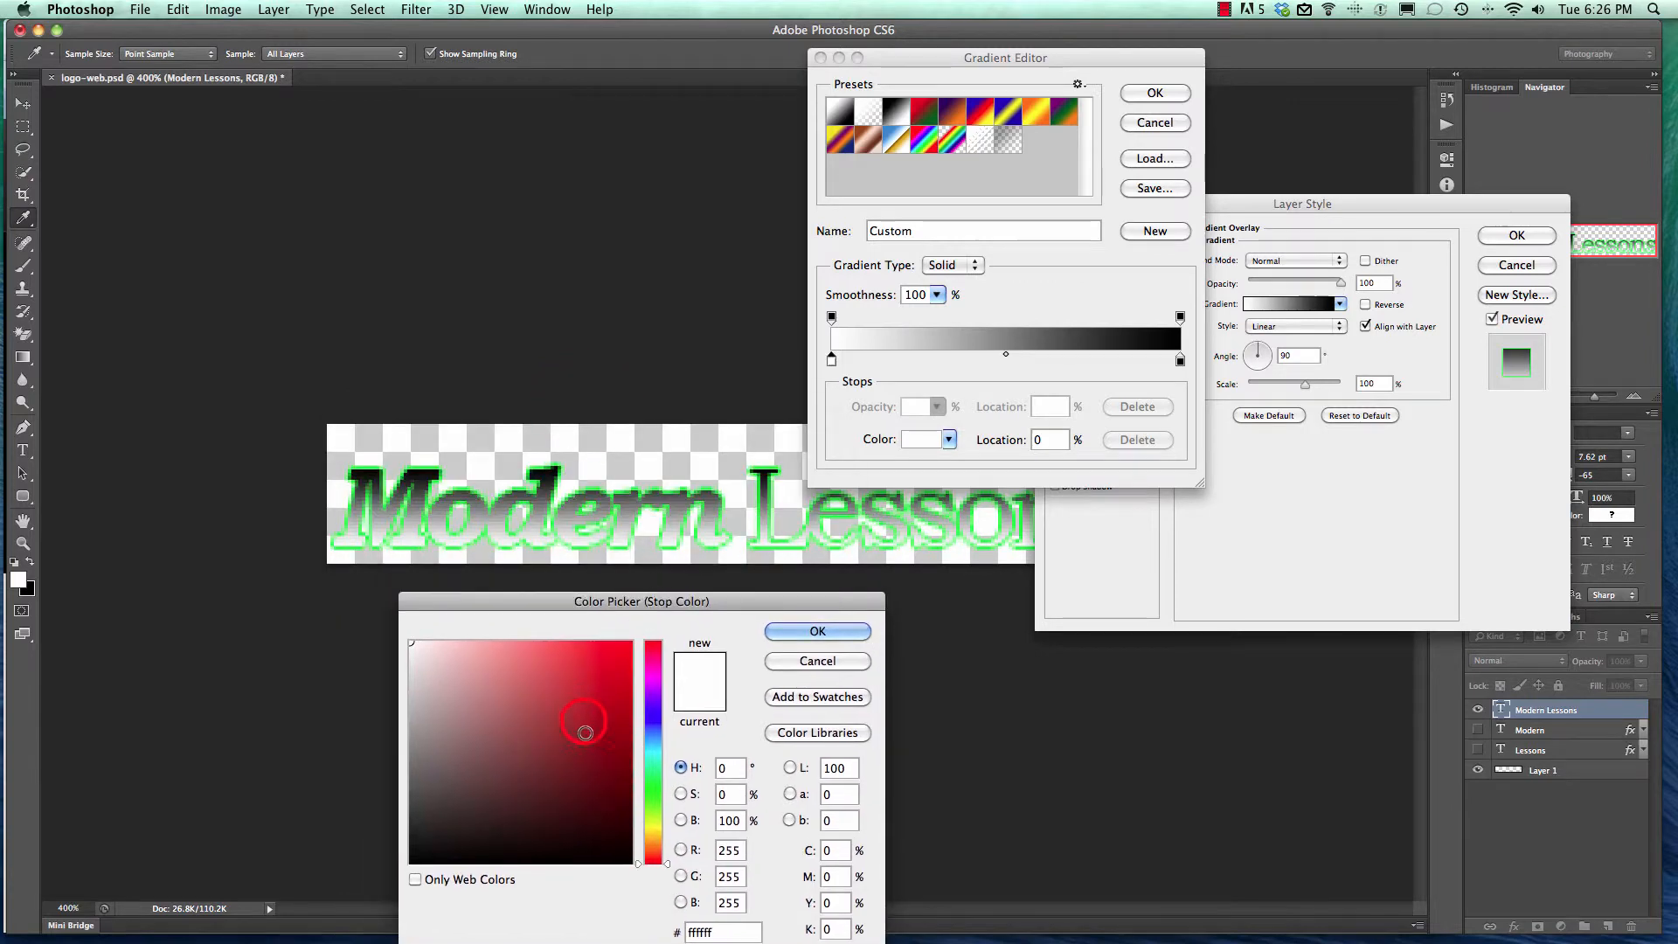
{"action": "left_click_drag", "start_coordinate": [584, 726], "coordinate": [631, 641]}
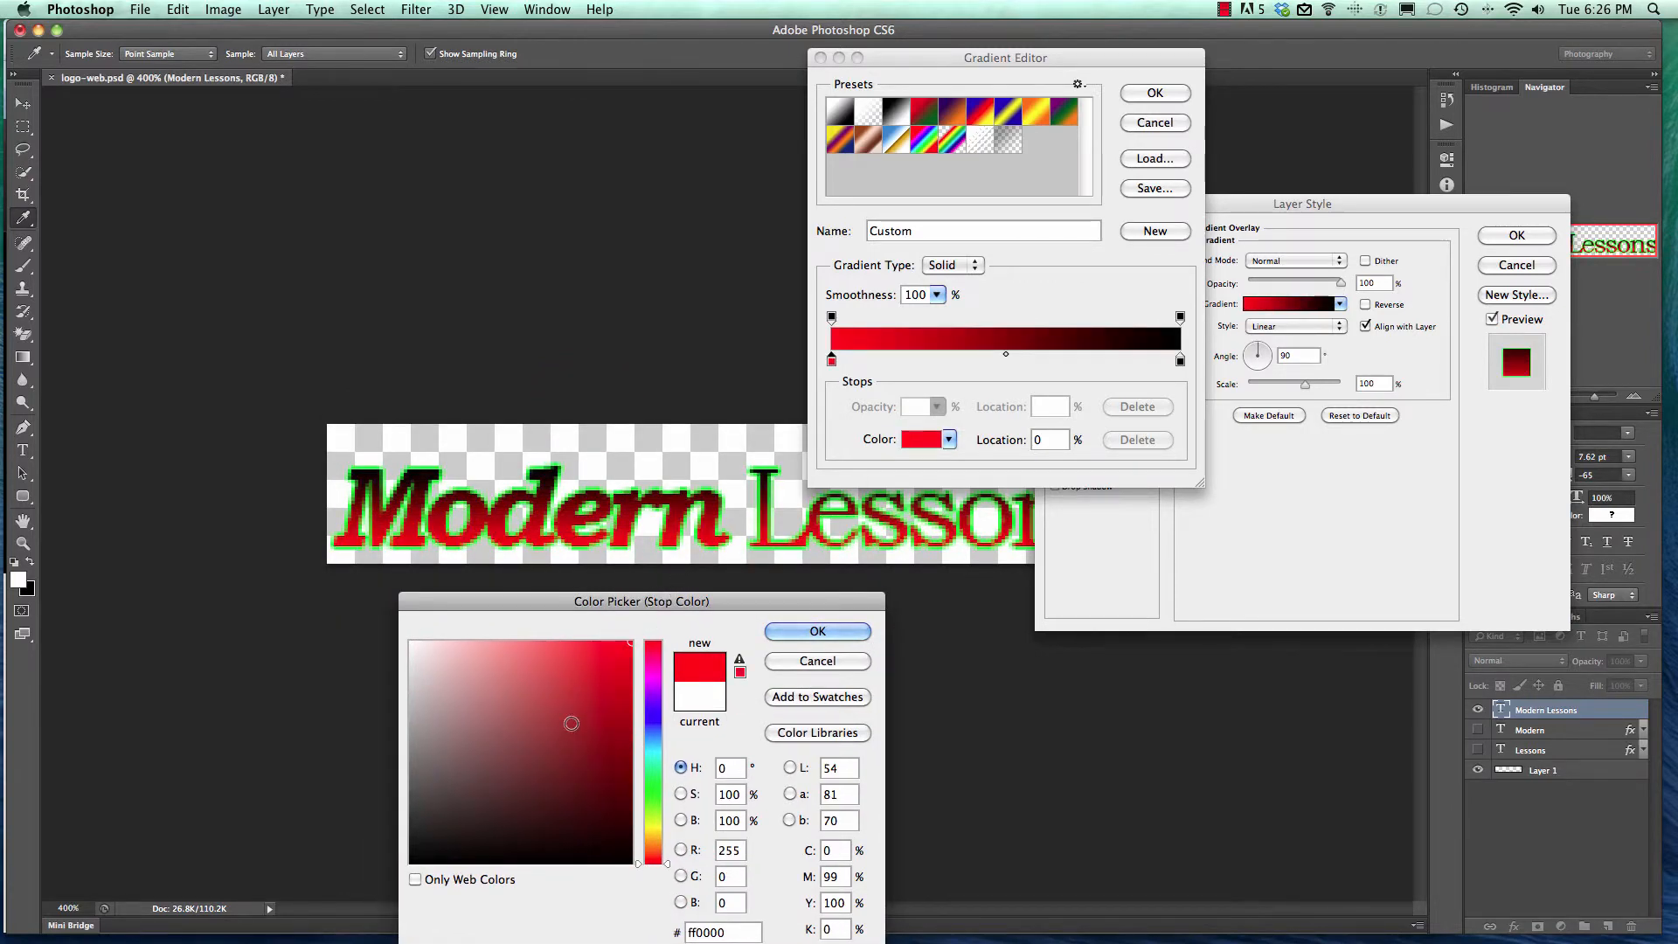
{"action": "left_click", "coordinate": [818, 631]}
Step: Set the gradient's end color stop to dark blue and accept the edited gradient
{"action": "left_click", "coordinate": [1180, 360]}
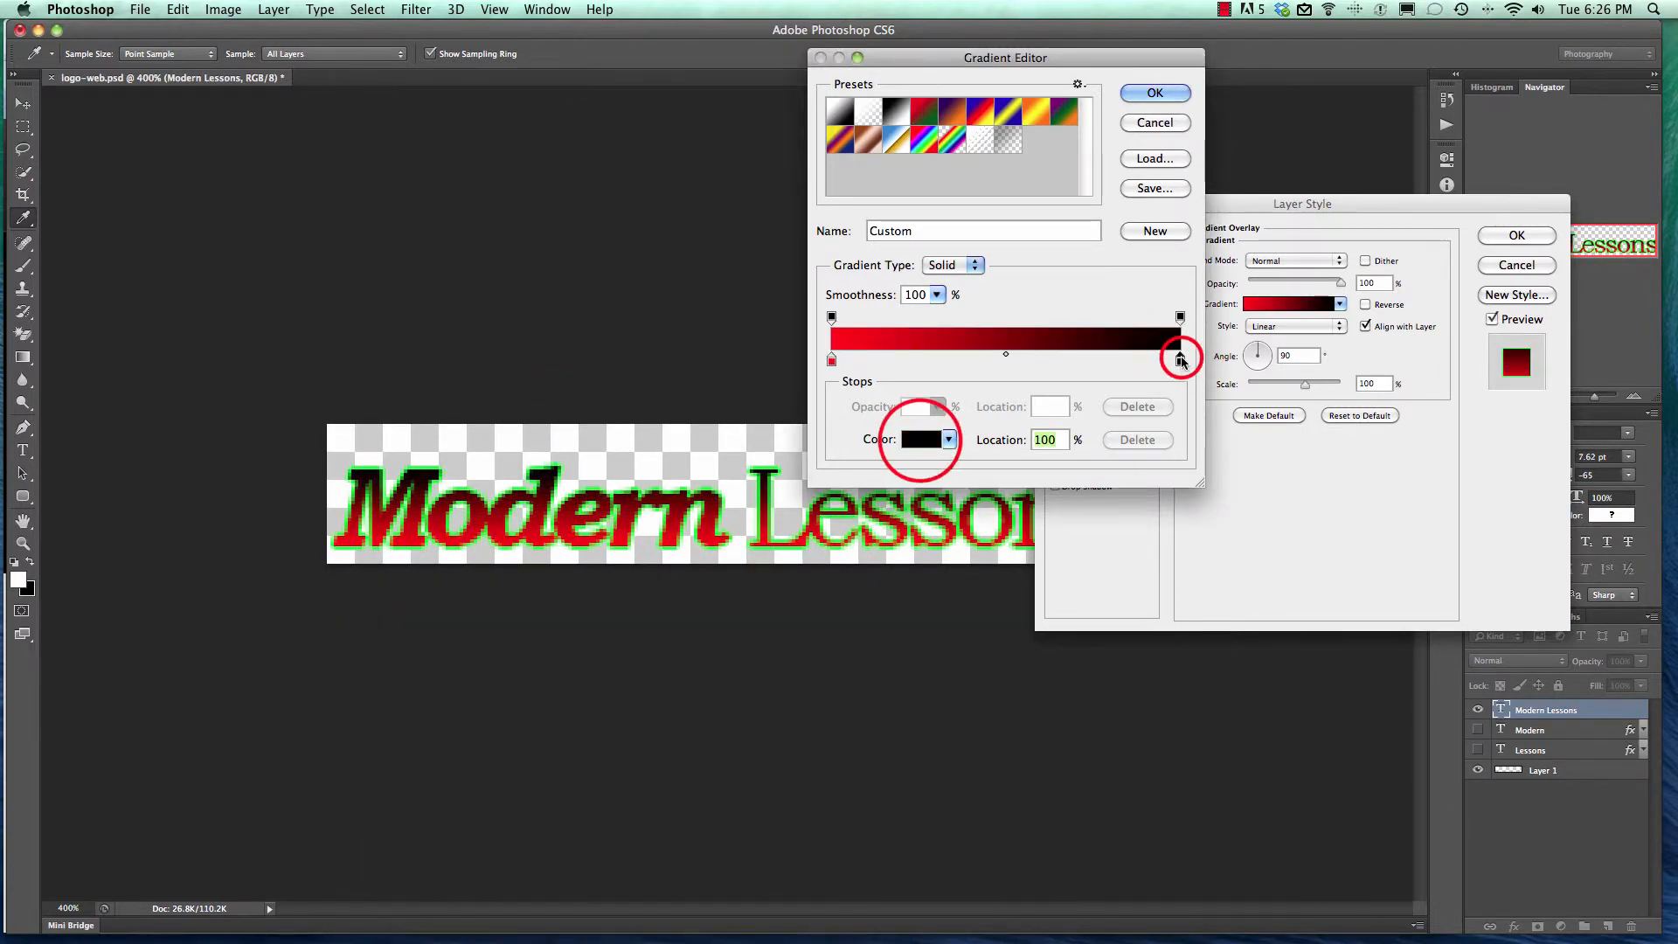
{"action": "left_click", "coordinate": [922, 438]}
{"action": "mouse_move", "coordinate": [653, 743]}
{"action": "left_mouse_down"}
{"action": "mouse_move", "coordinate": [617, 651]}
{"action": "mouse_move", "coordinate": [607, 696]}
{"action": "mouse_move", "coordinate": [621, 711]}
{"action": "left_mouse_up"}
{"action": "key", "text": "Return"}
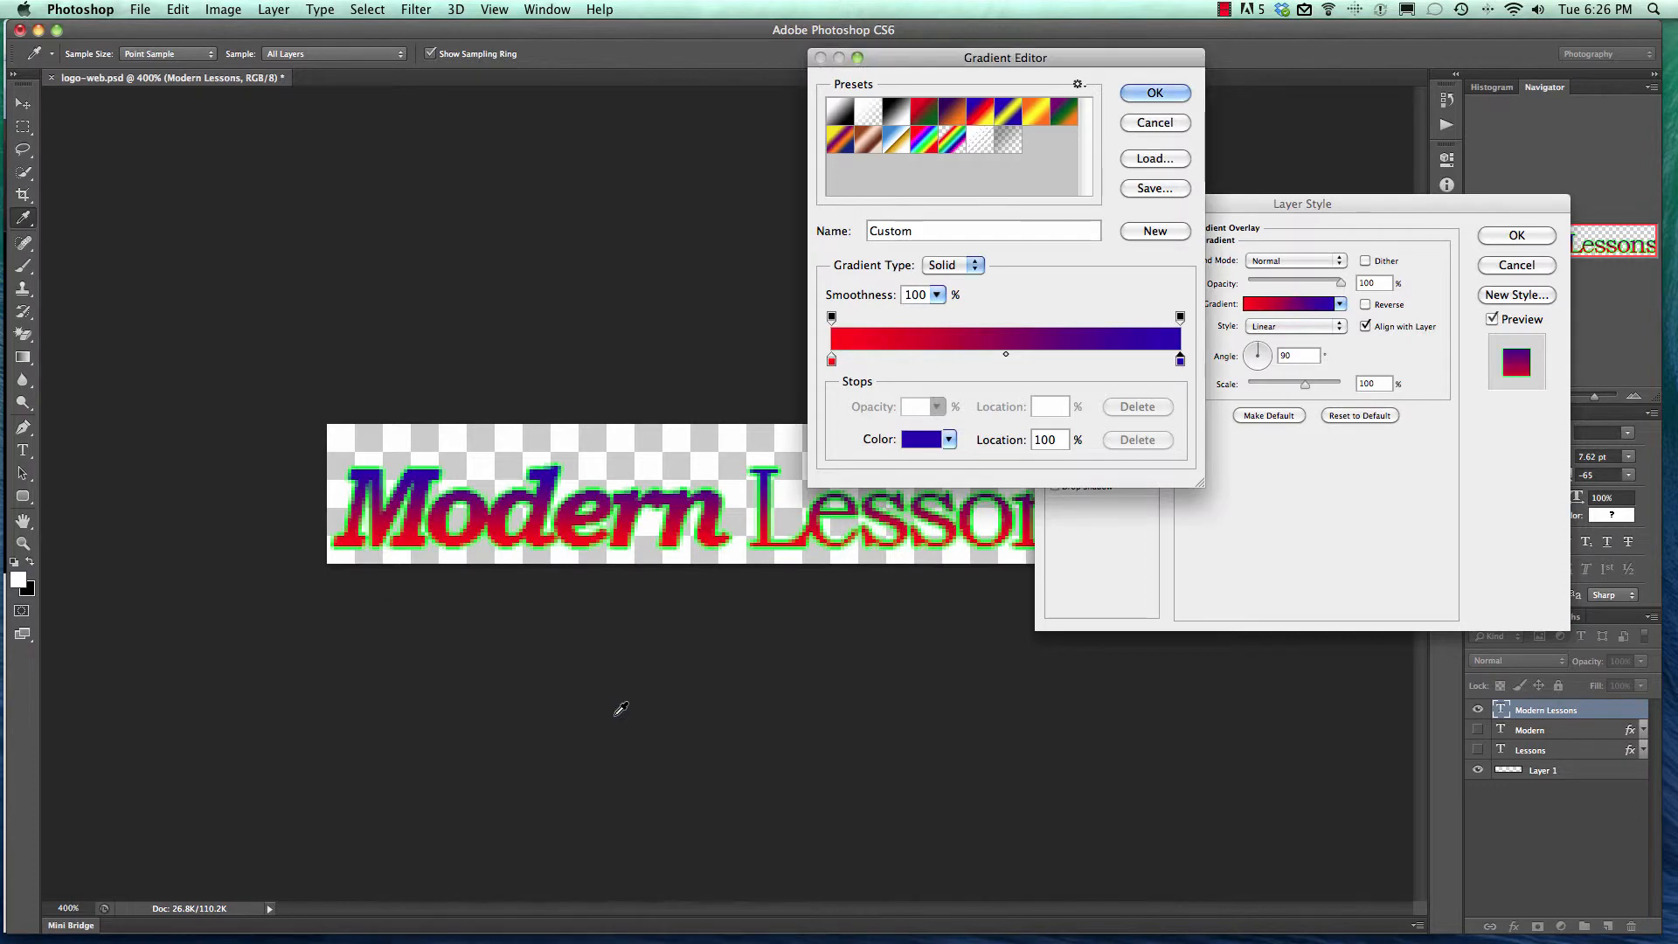
{"action": "key", "text": "Return"}
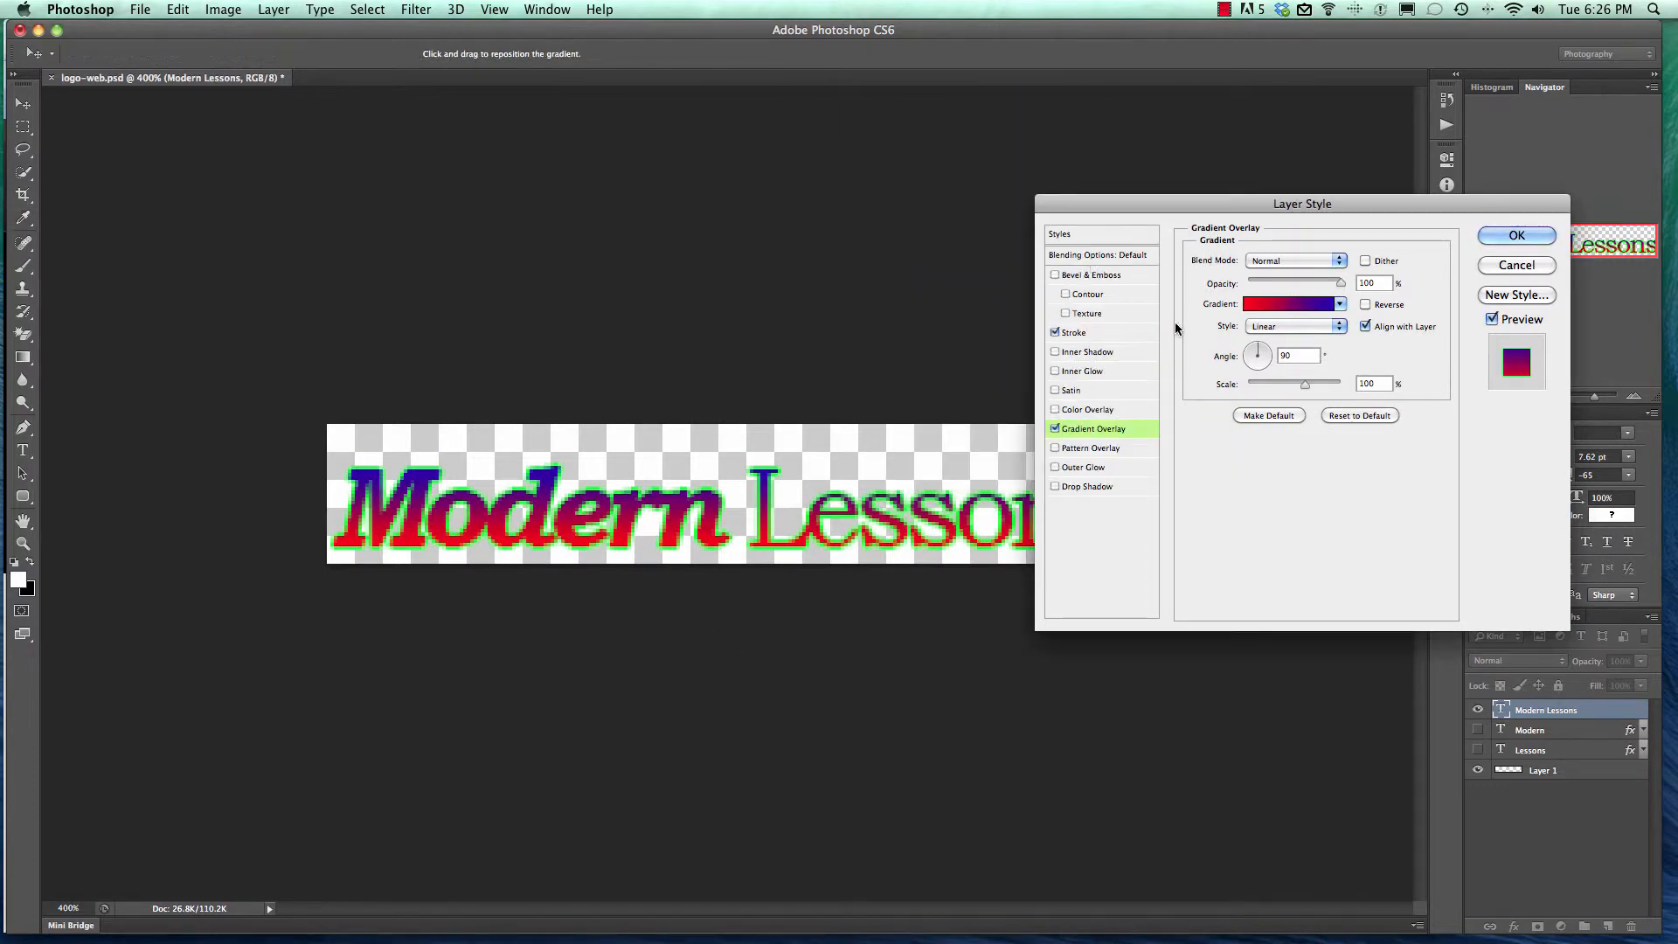
Step: Compare the text with and without the Gradient Overlay, then switch off both the Gradient Overlay and the Stroke
{"action": "left_click", "coordinate": [1055, 428]}
{"action": "left_click", "coordinate": [1055, 429]}
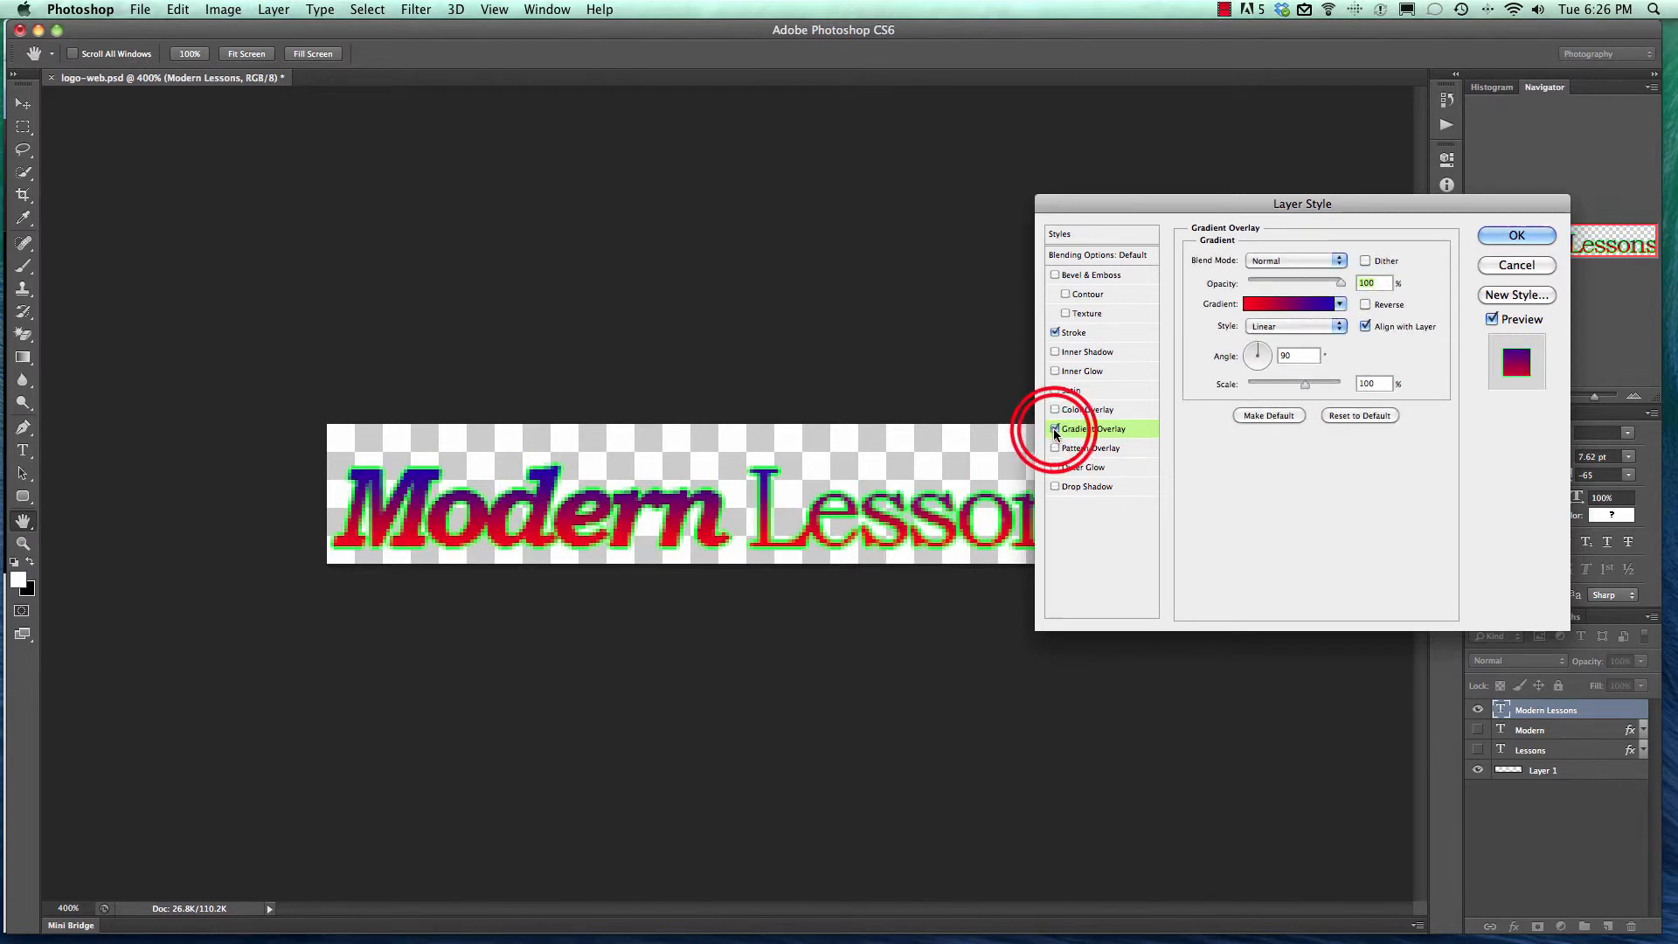
{"action": "left_click", "coordinate": [1055, 429]}
{"action": "left_click", "coordinate": [1055, 333]}
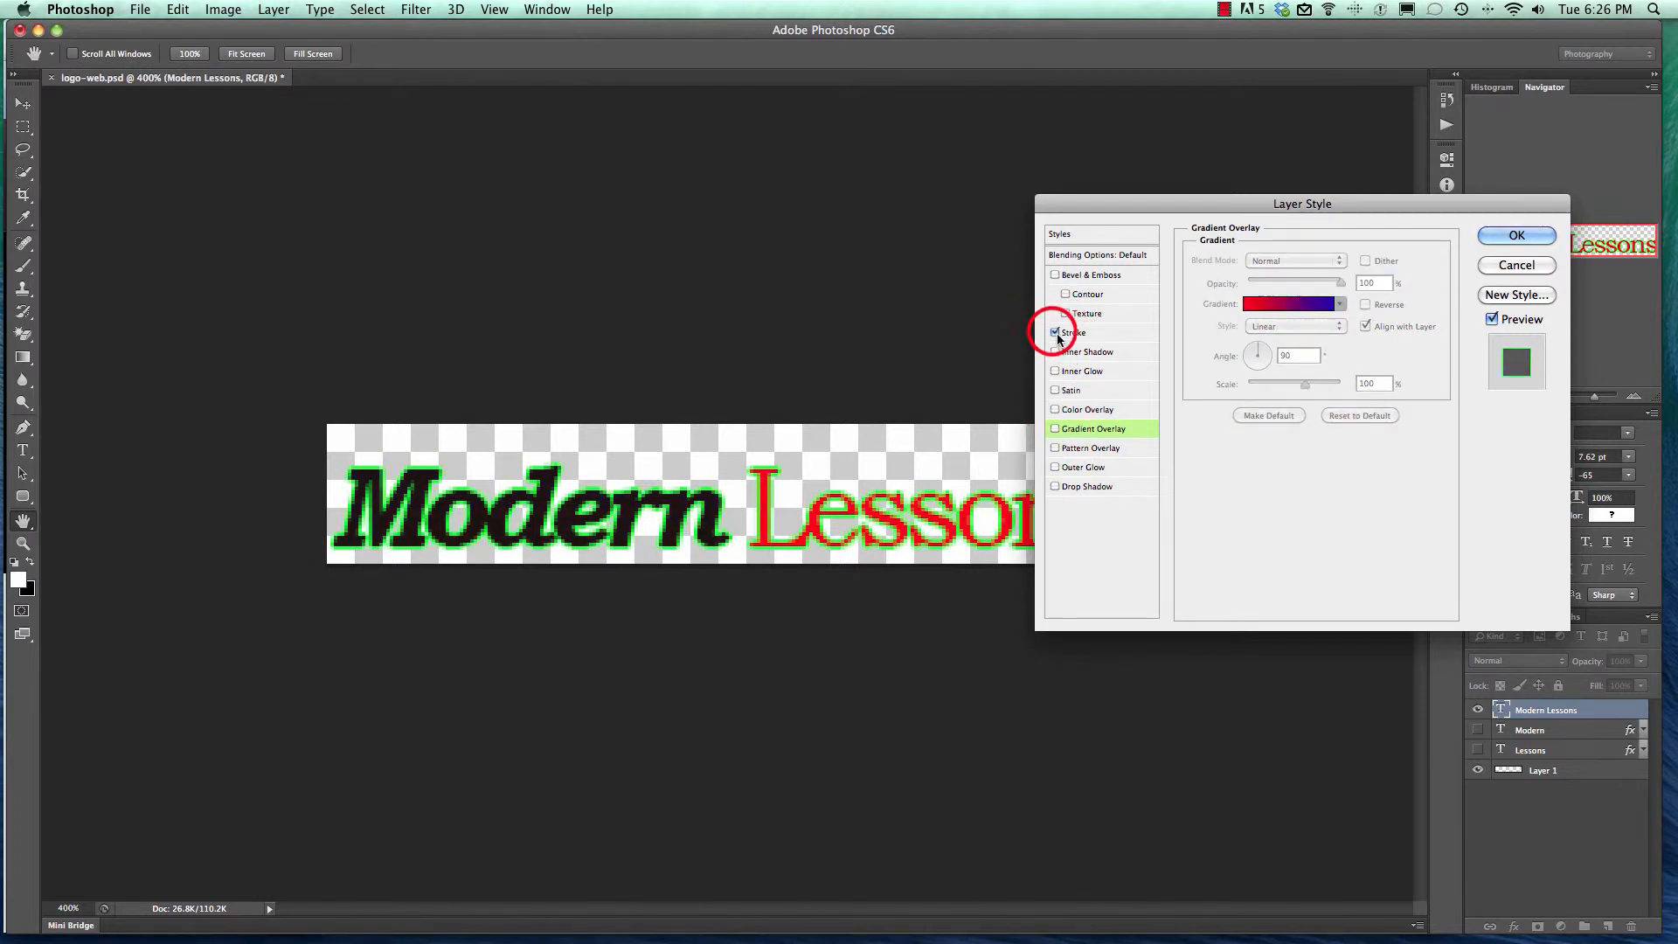
Step: Apply a Drop Shadow to the Modern Lessons text with 92% opacity, 0 px distance and a reduced size
{"action": "left_click", "coordinate": [1092, 488]}
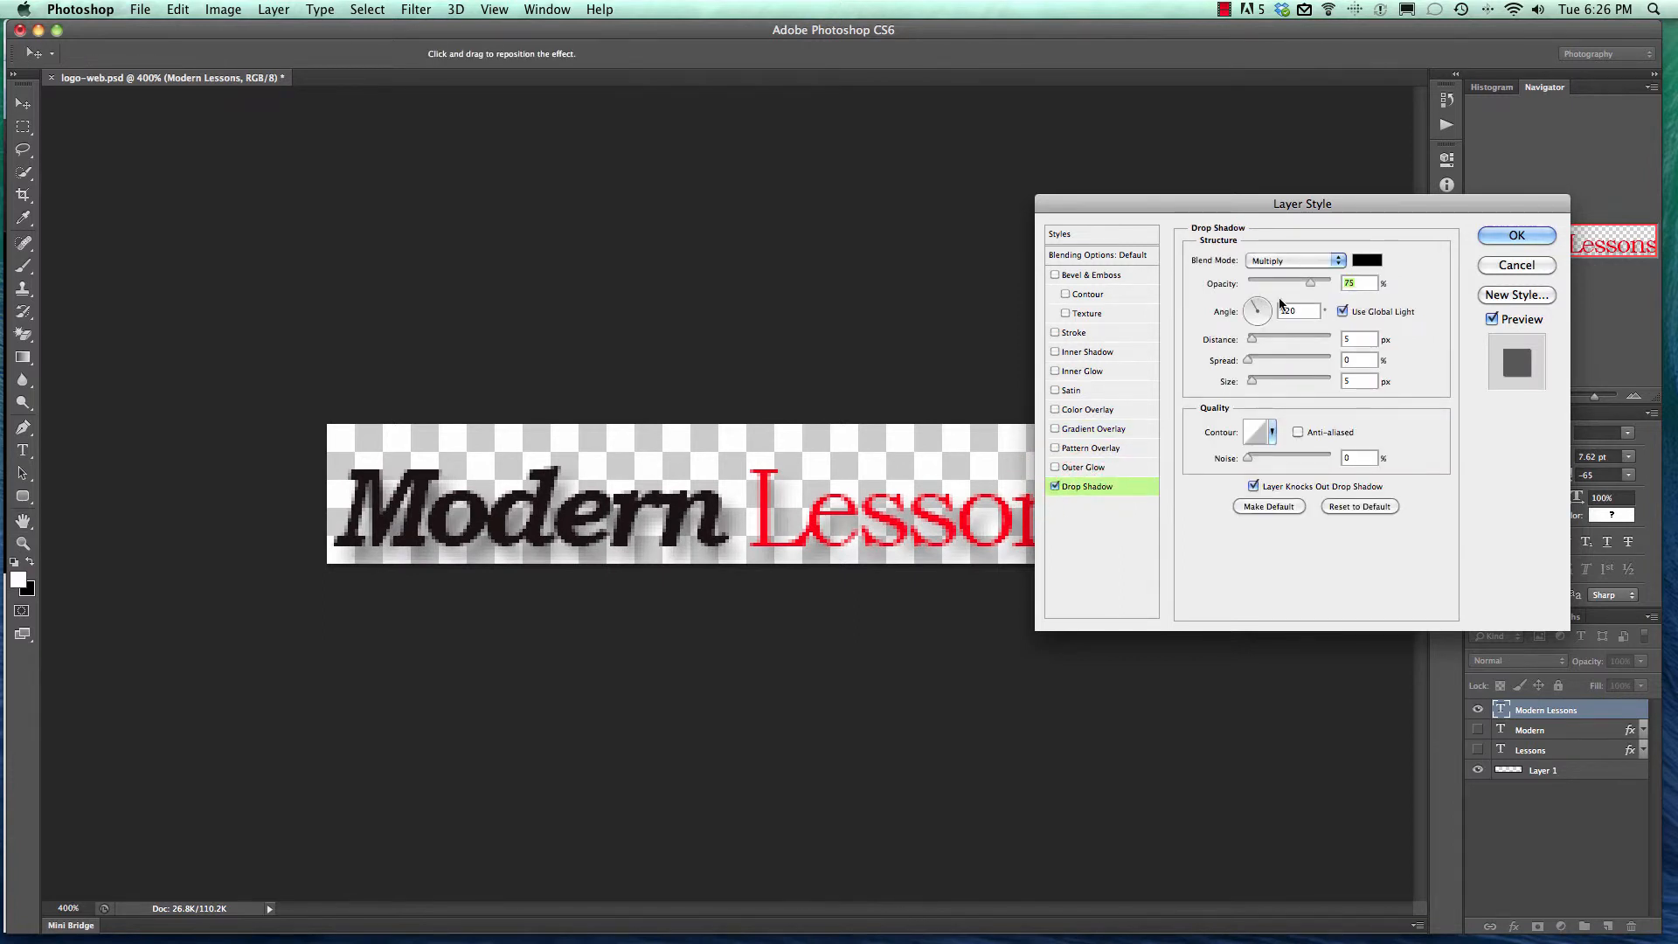
{"action": "left_click_drag", "start_coordinate": [1308, 281], "coordinate": [1326, 288]}
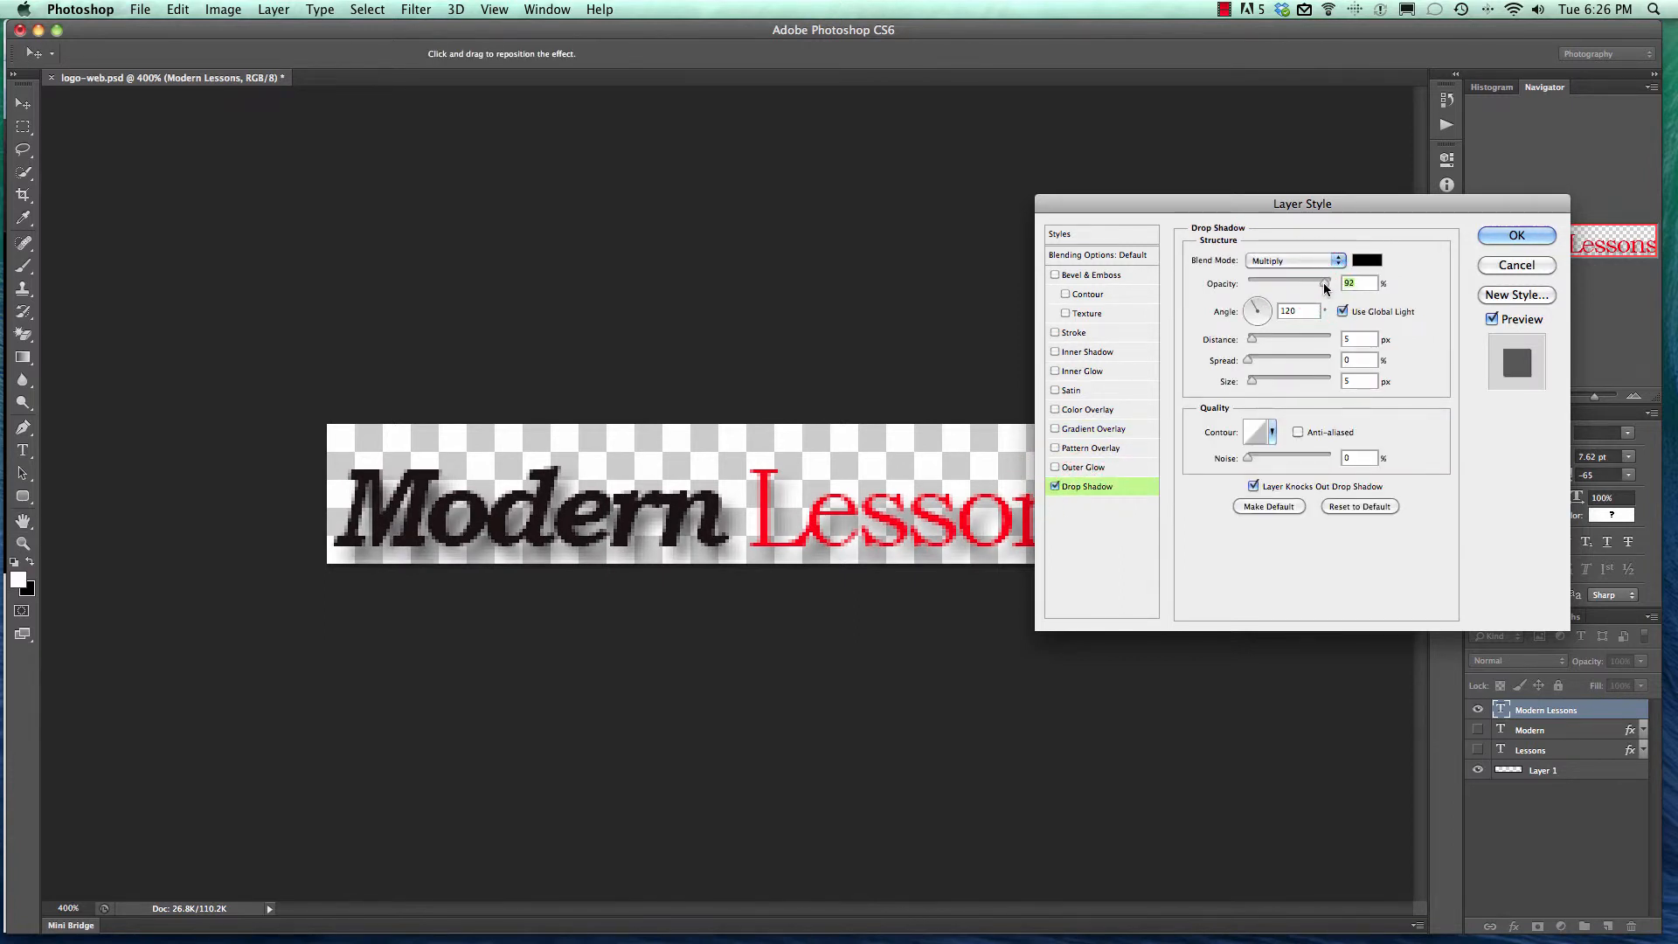
{"action": "left_click_drag", "start_coordinate": [1252, 339], "coordinate": [1248, 387]}
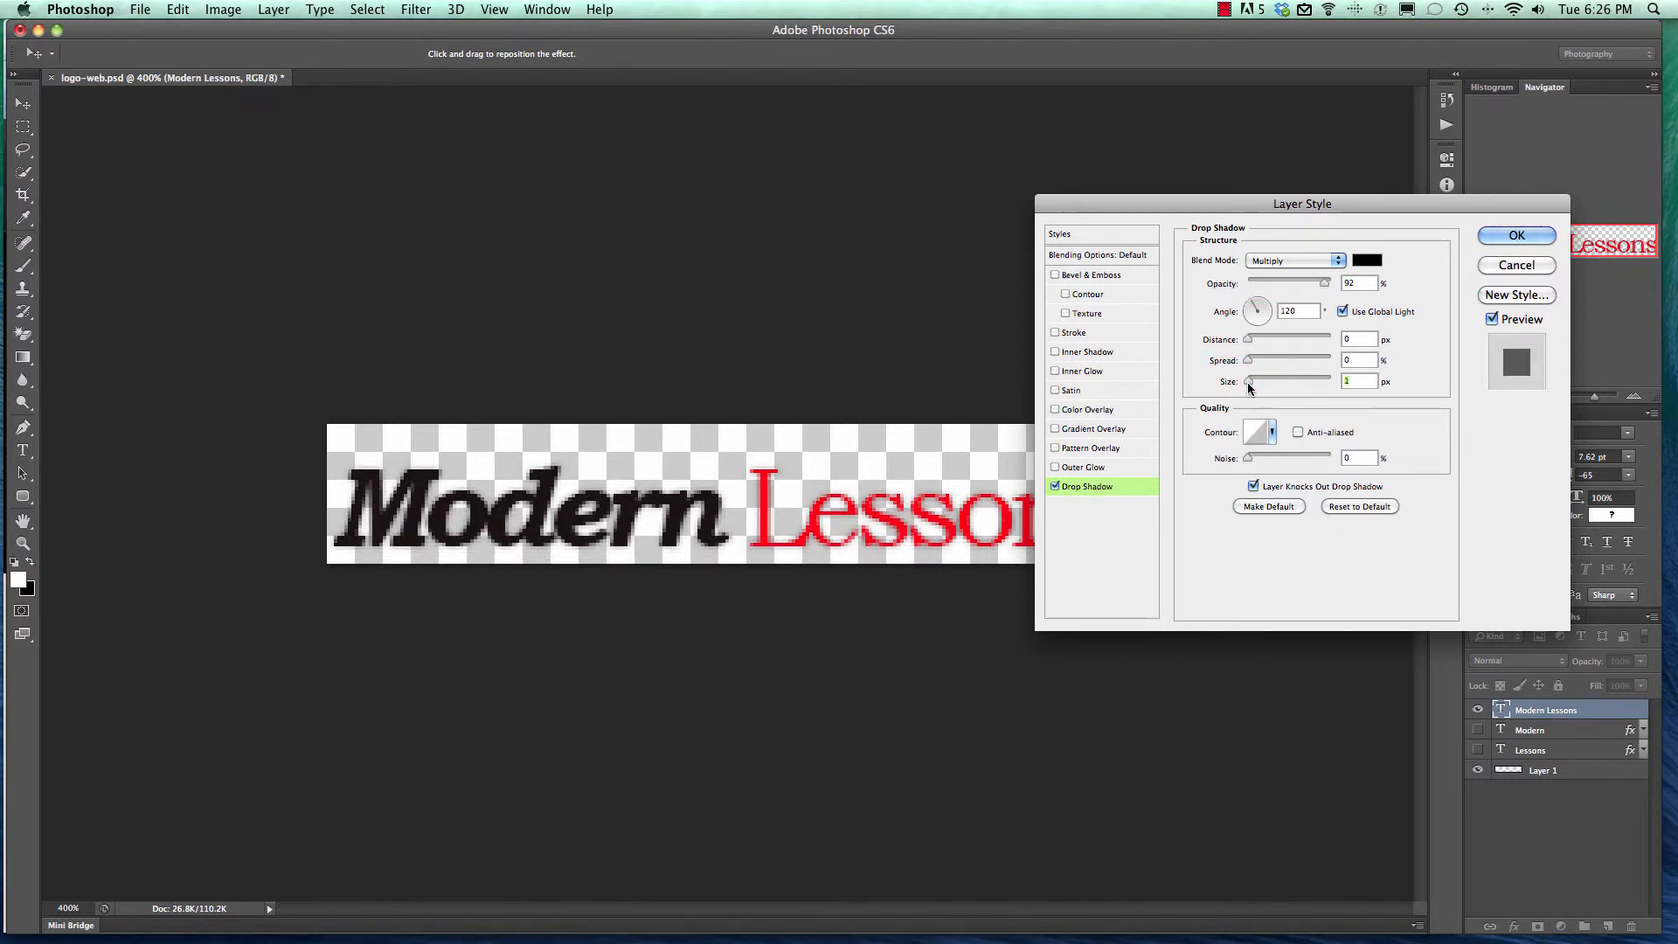
{"action": "left_click", "coordinate": [1516, 235]}
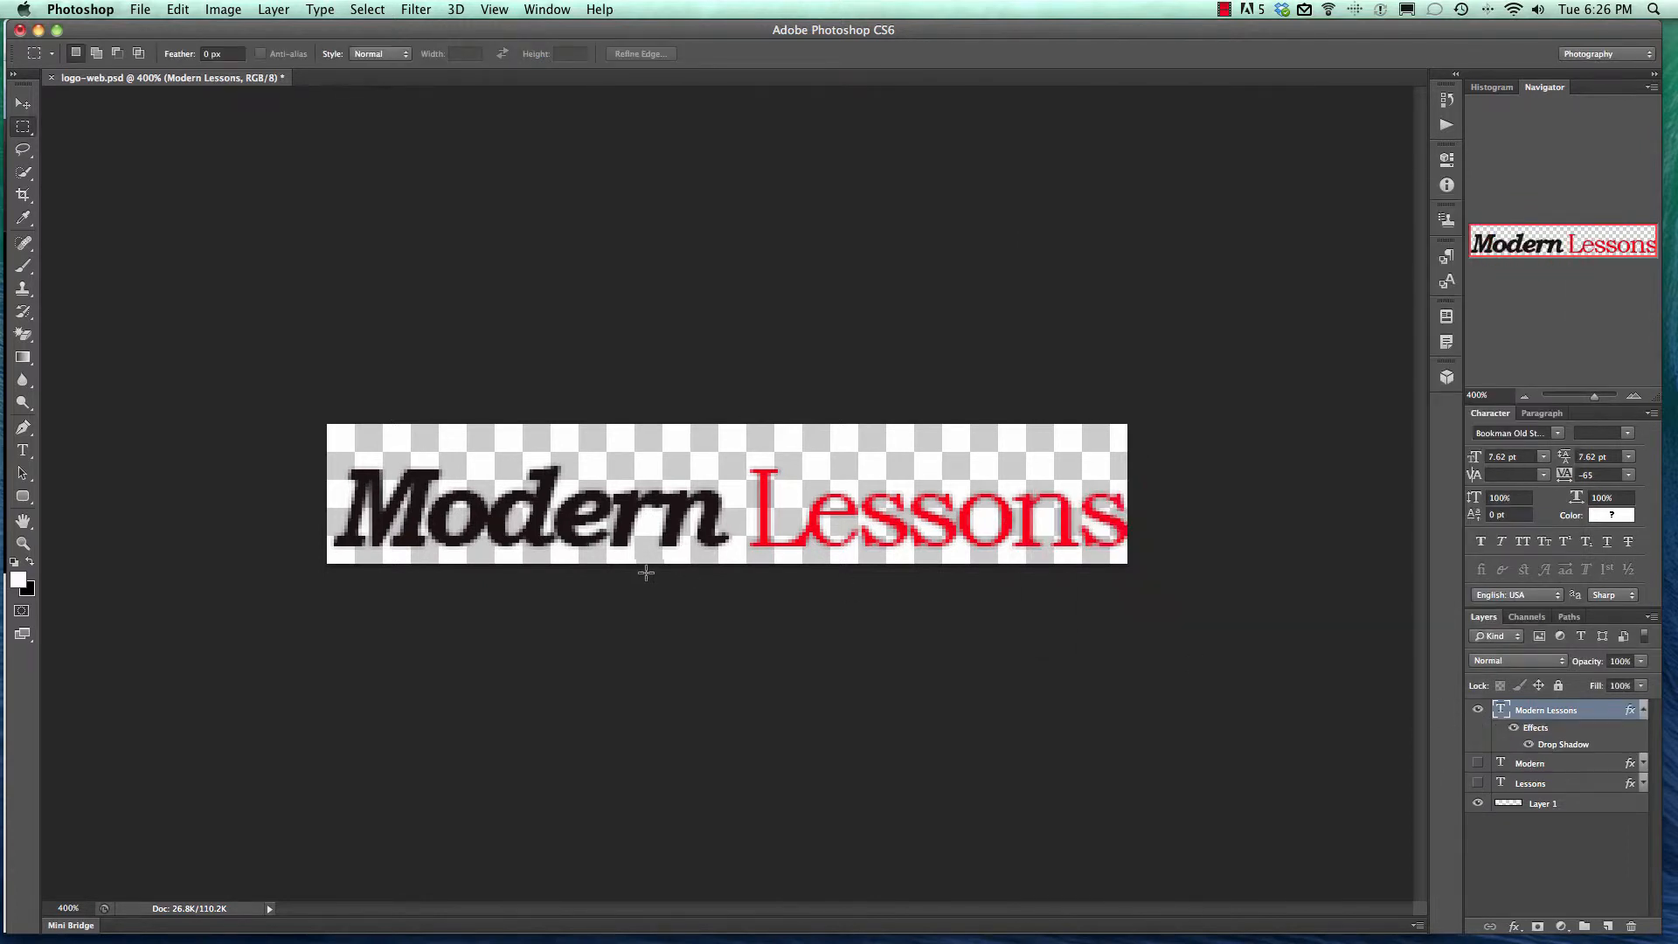
Step: Add a new layer directly beneath the Modern Lessons text layer and fill it with the black background color
{"action": "left_click", "coordinate": [1607, 926]}
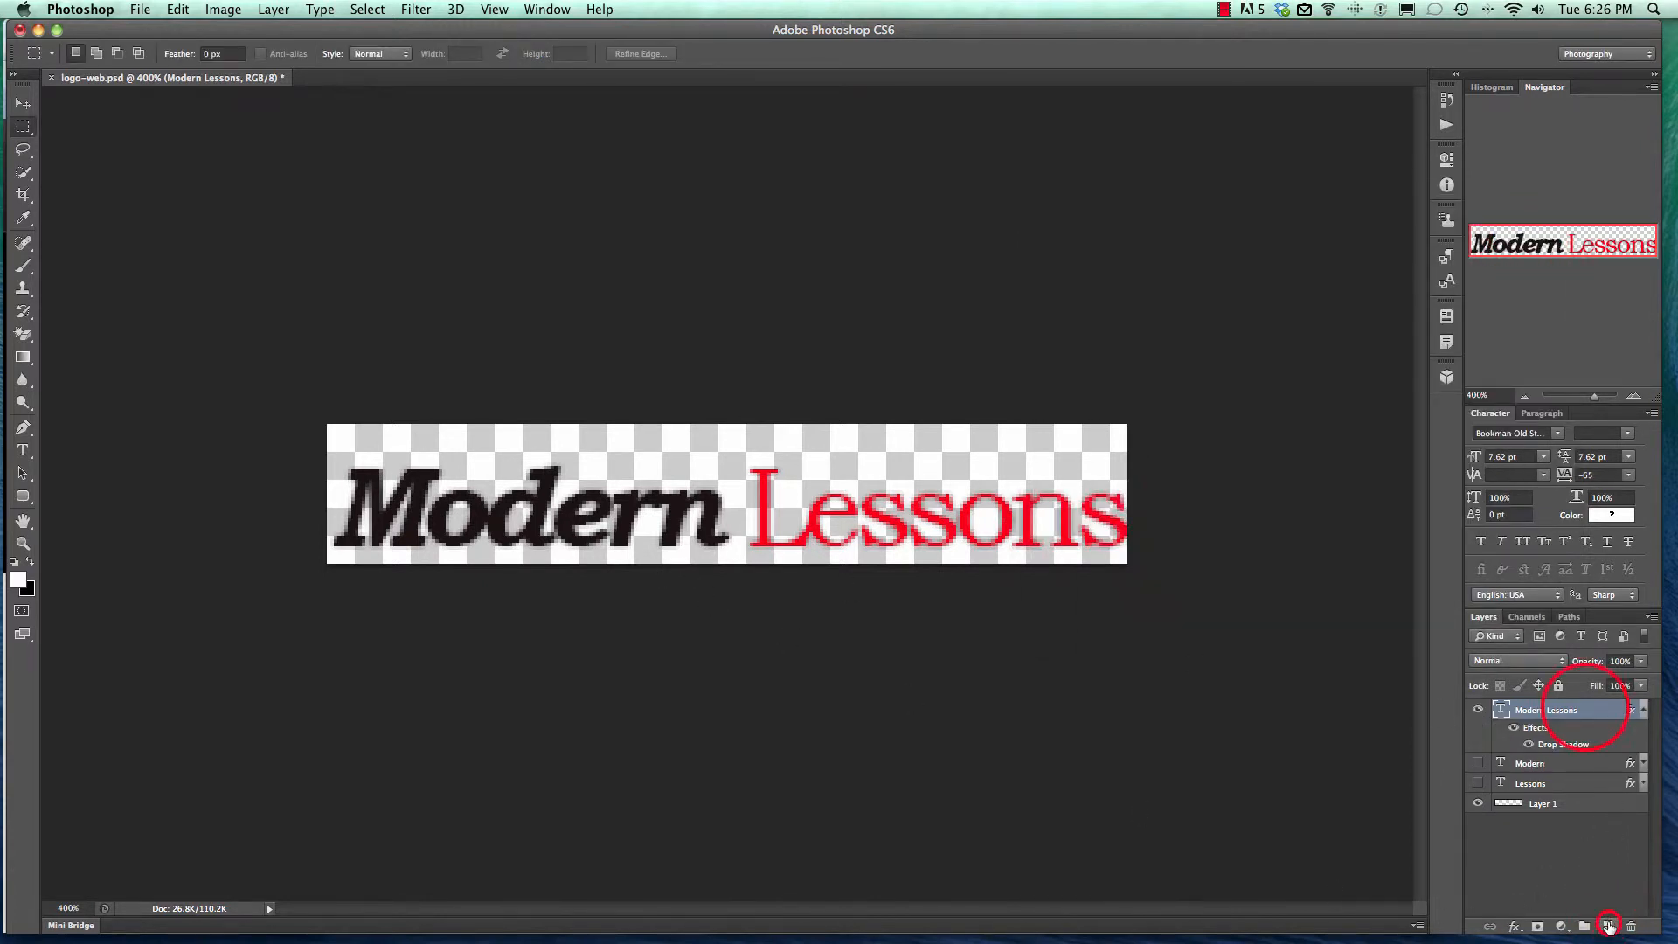
{"action": "left_click_drag", "start_coordinate": [1573, 710], "coordinate": [1585, 761]}
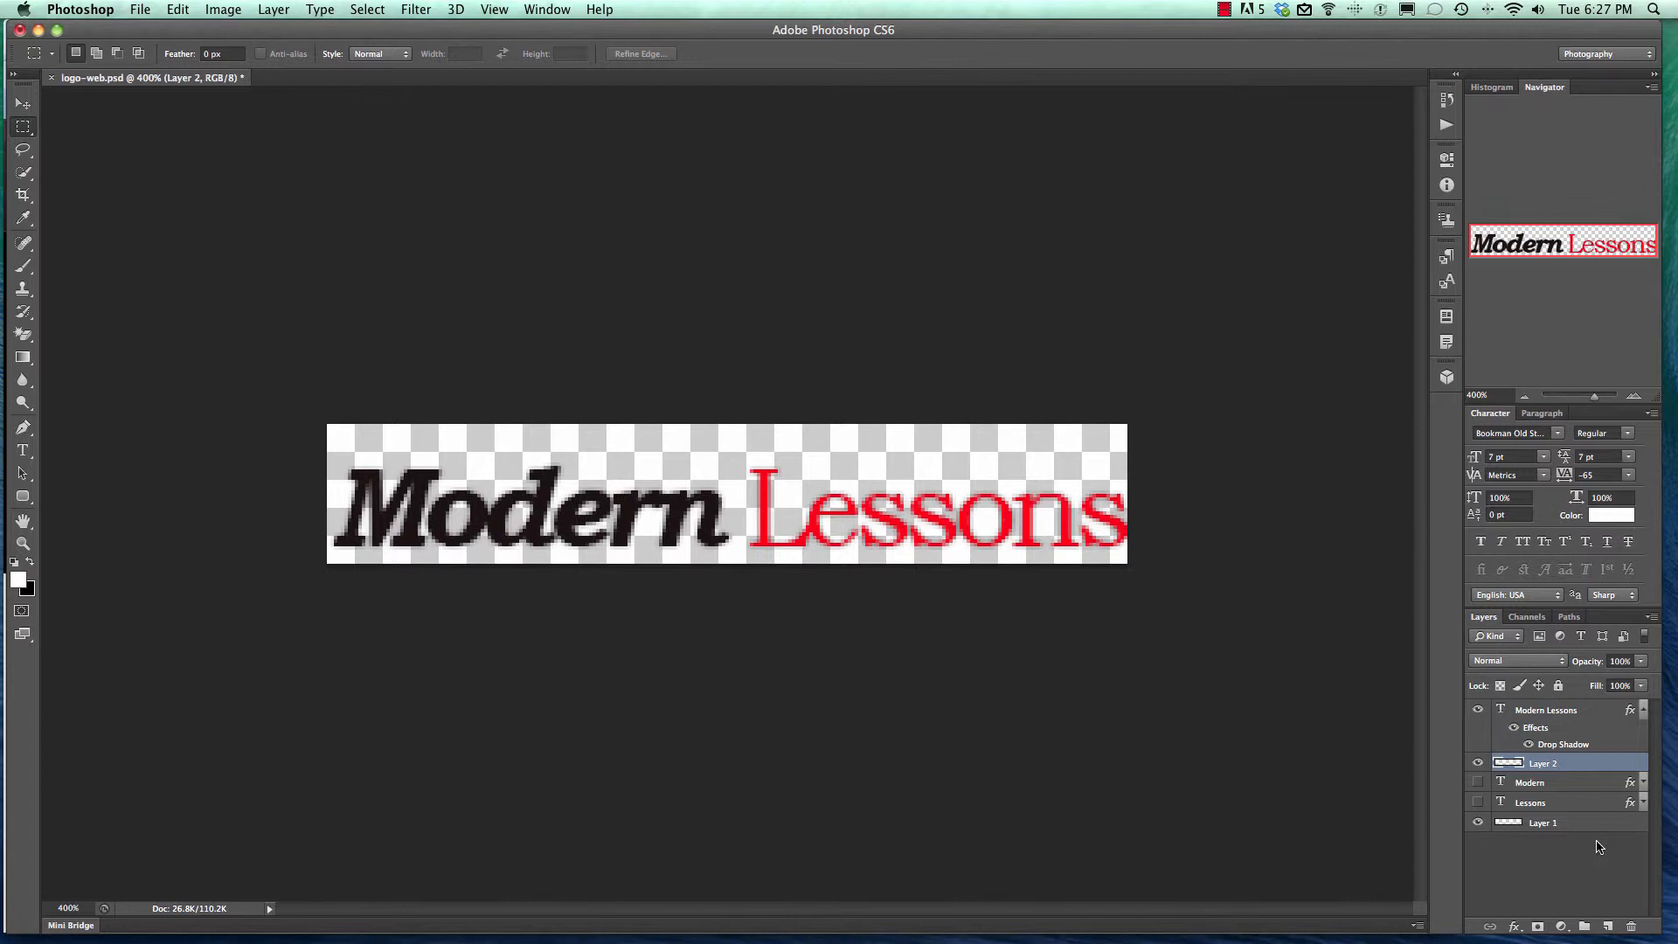
{"action": "key", "text": "super+BackSpace"}
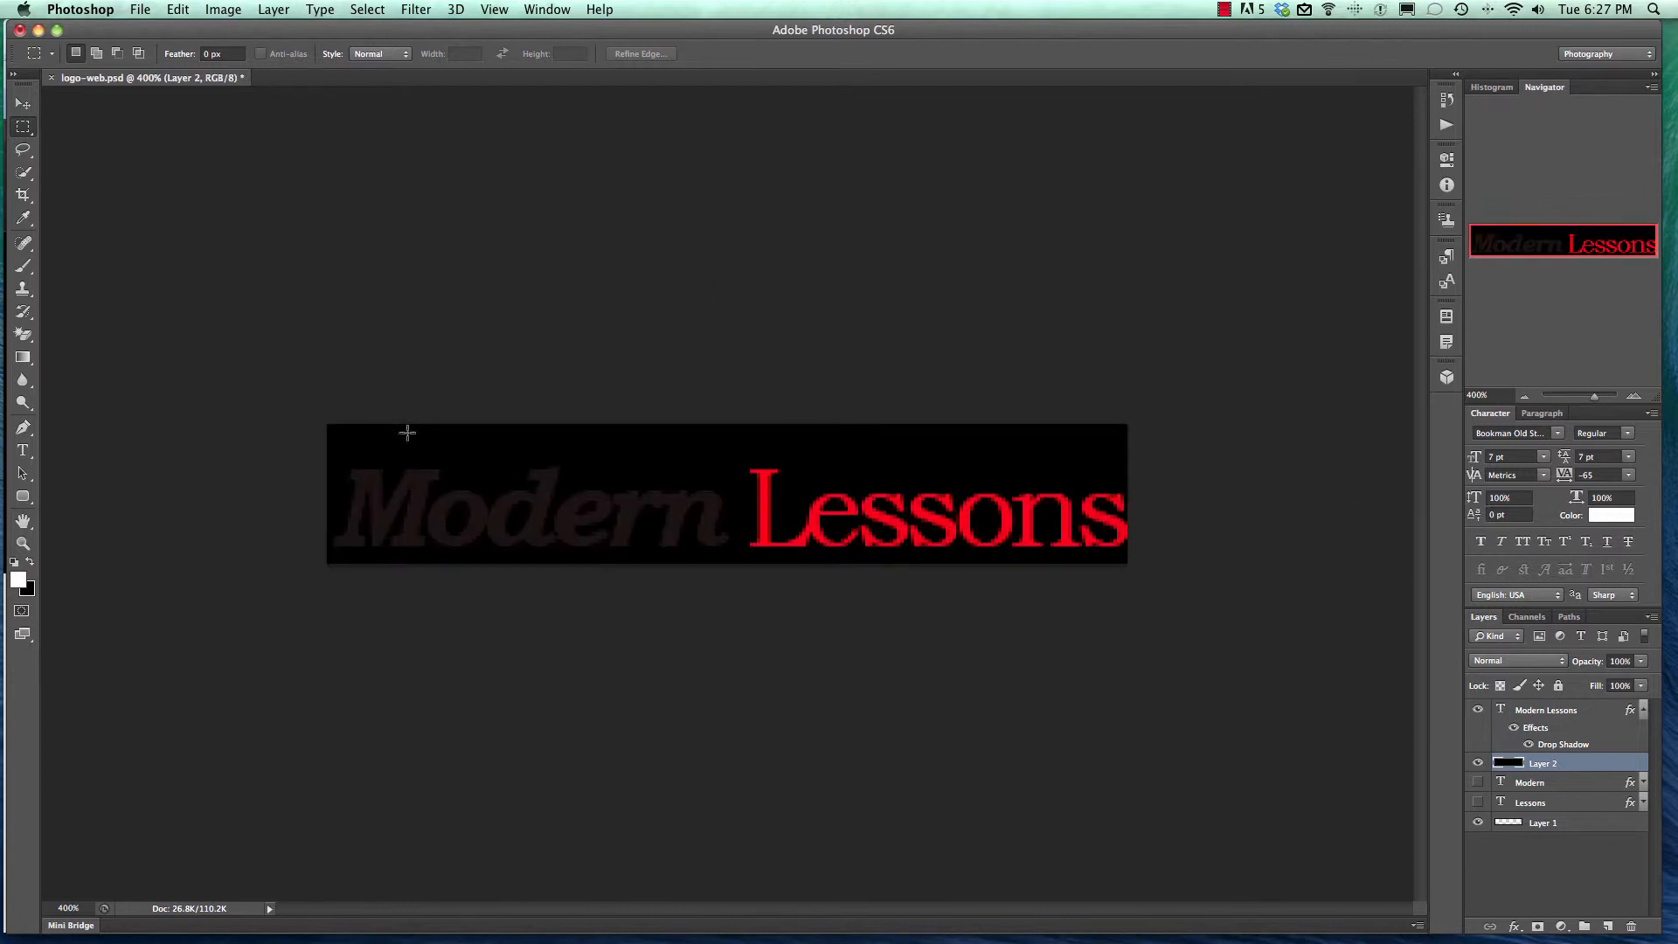
Step: Change the background color to dark gray (343232) and refill the new layer with it
{"action": "left_click", "coordinate": [29, 587]}
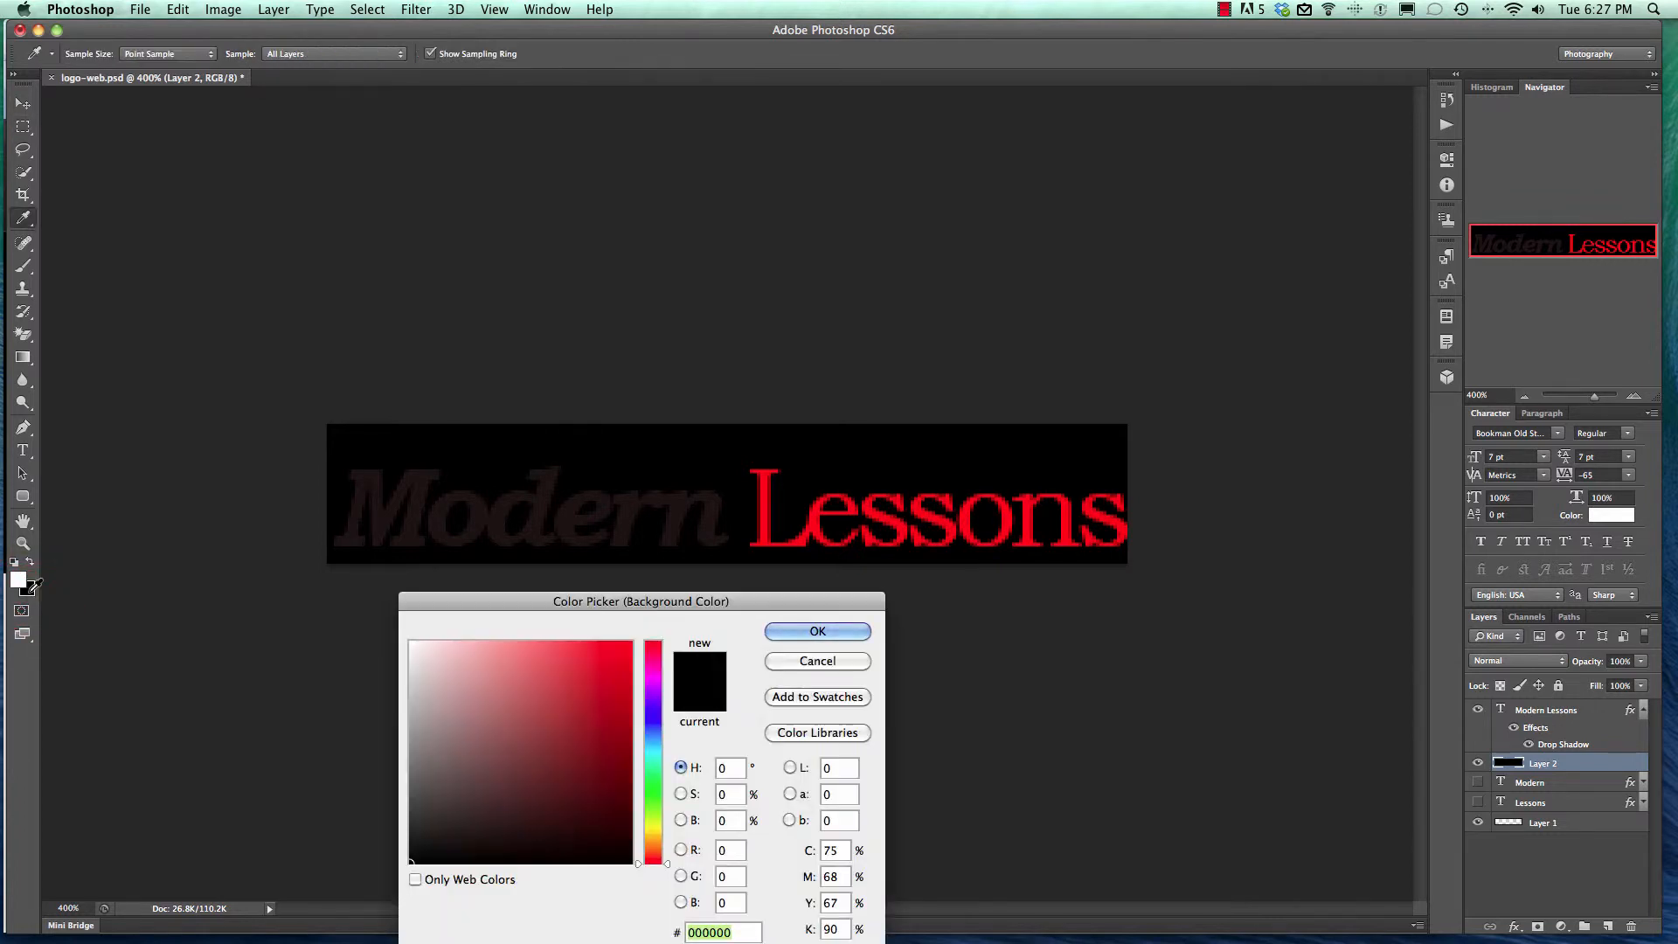
{"action": "mouse_move", "coordinate": [442, 815]}
{"action": "left_mouse_down"}
{"action": "mouse_move", "coordinate": [409, 843]}
{"action": "mouse_move", "coordinate": [415, 819]}
{"action": "left_mouse_up"}
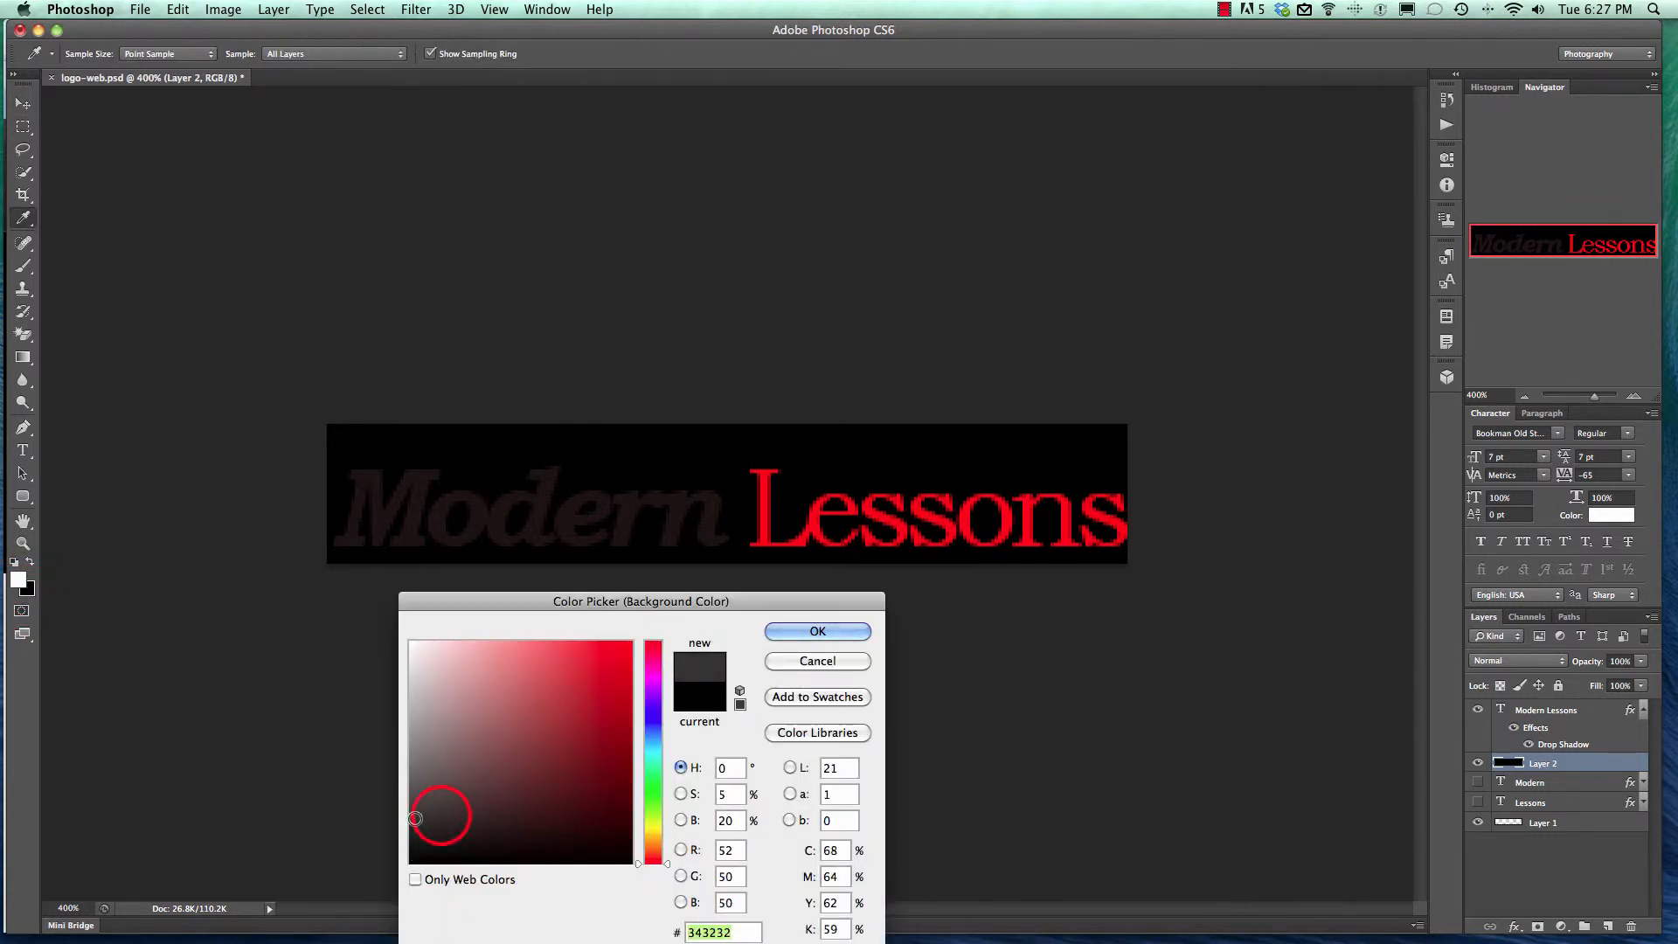
{"action": "left_click", "coordinate": [798, 633]}
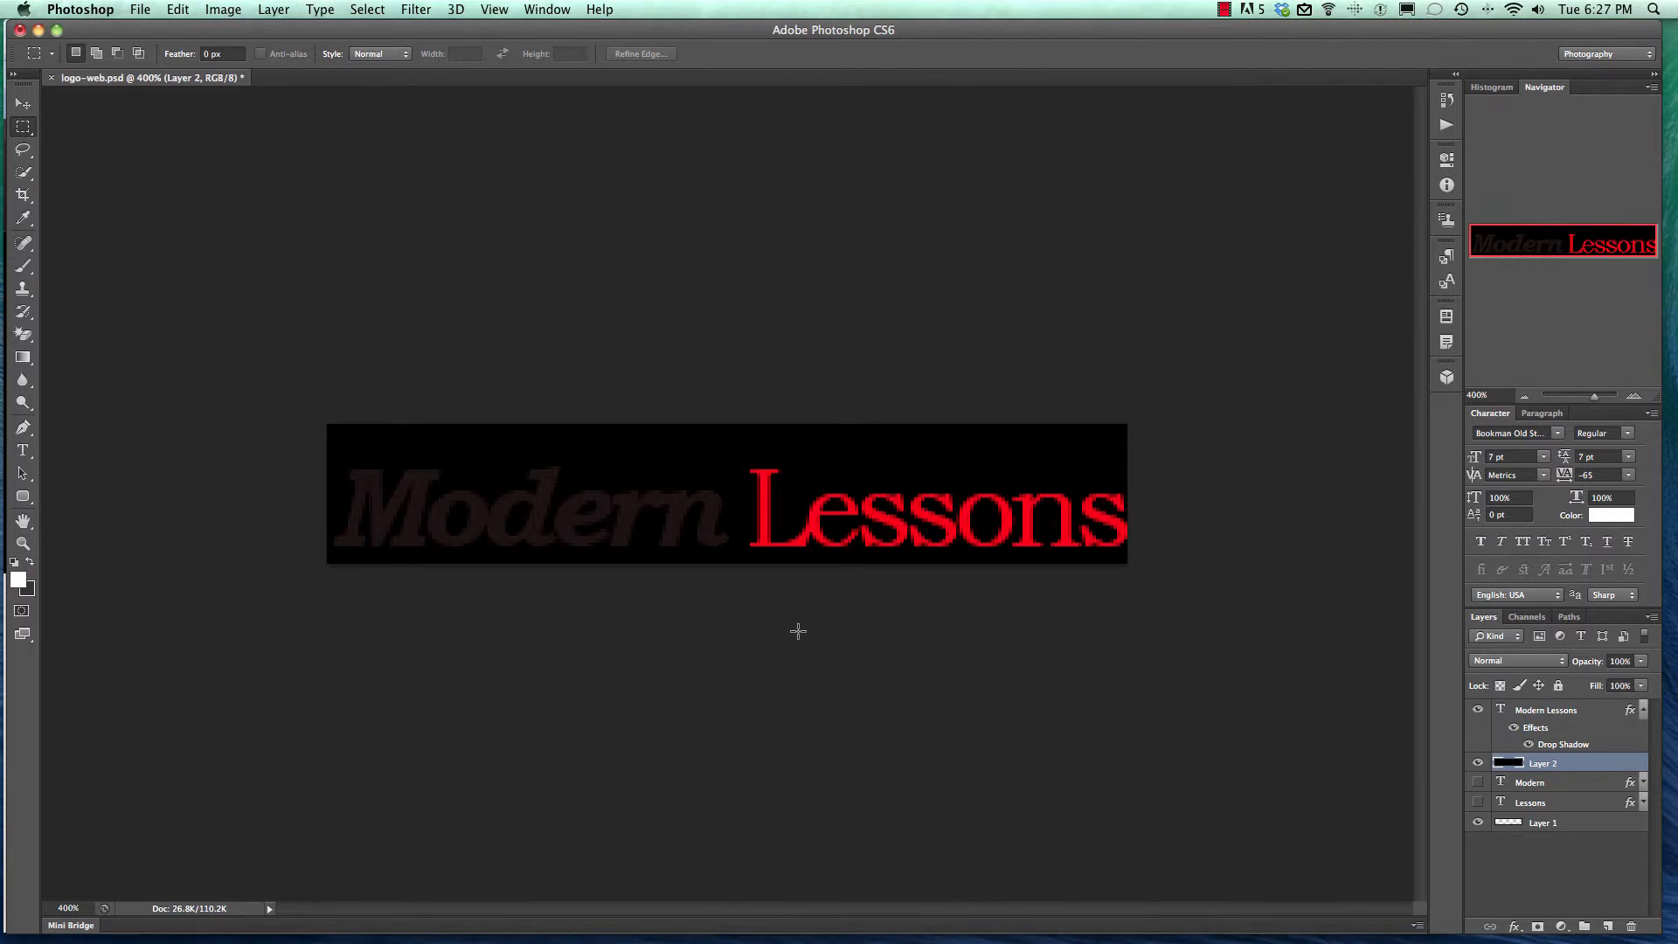
{"action": "key", "text": "super+BackSpace"}
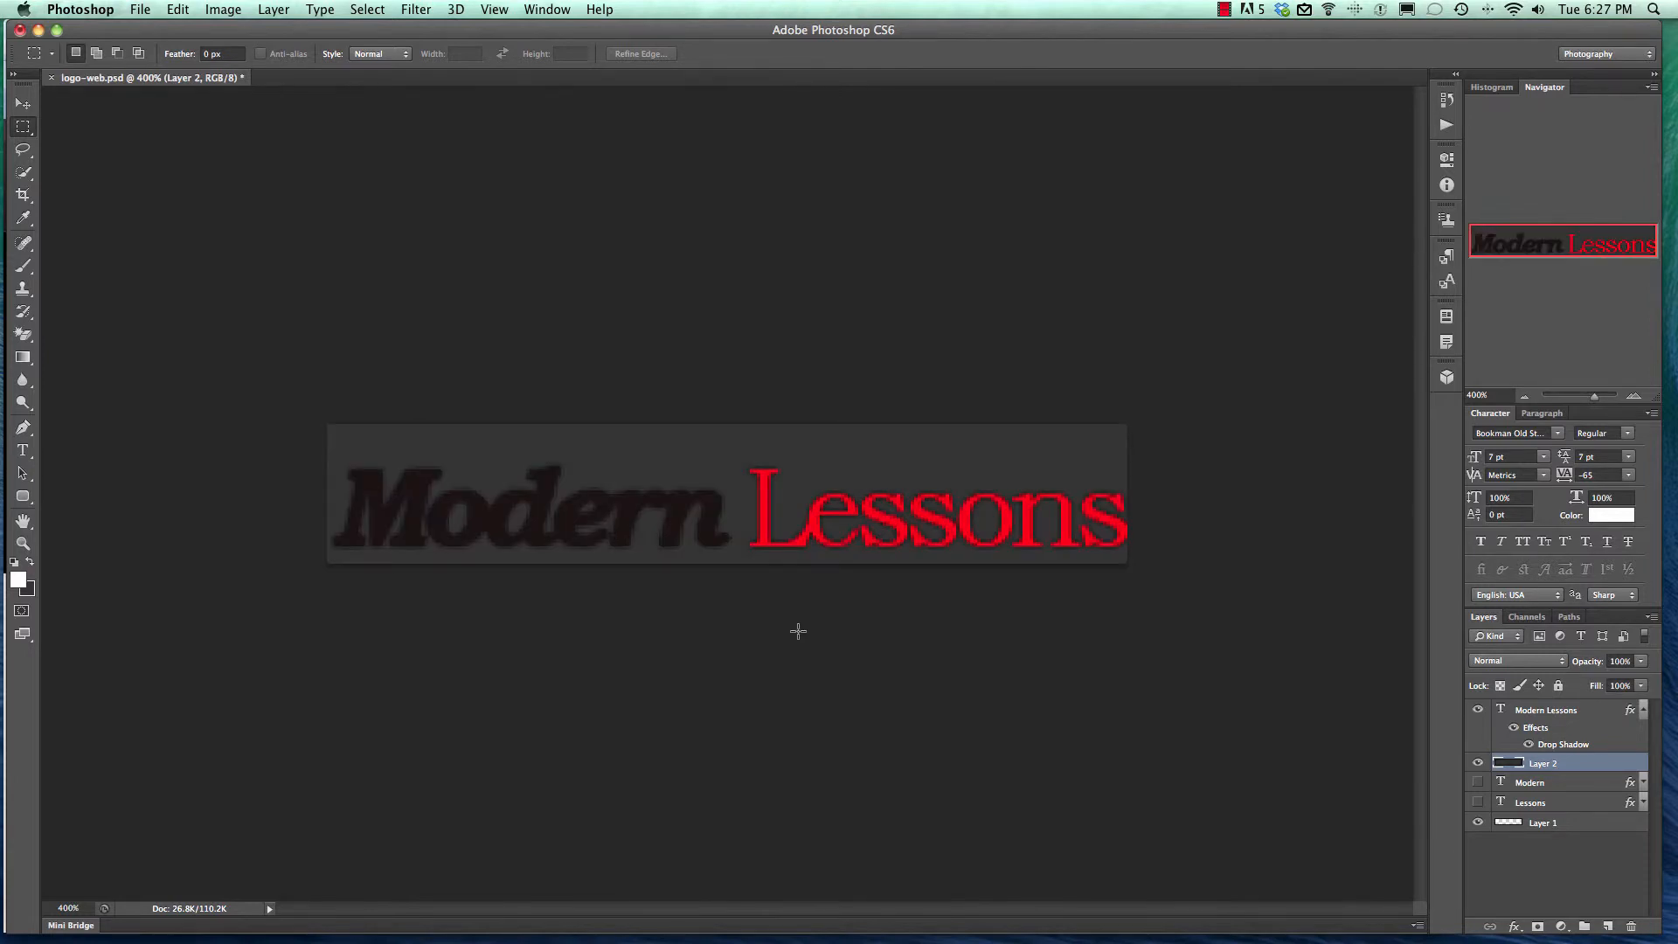
Step: Recolor the word "Modern" white, finish the text edit and deselect the layer
{"action": "left_click", "coordinate": [23, 450]}
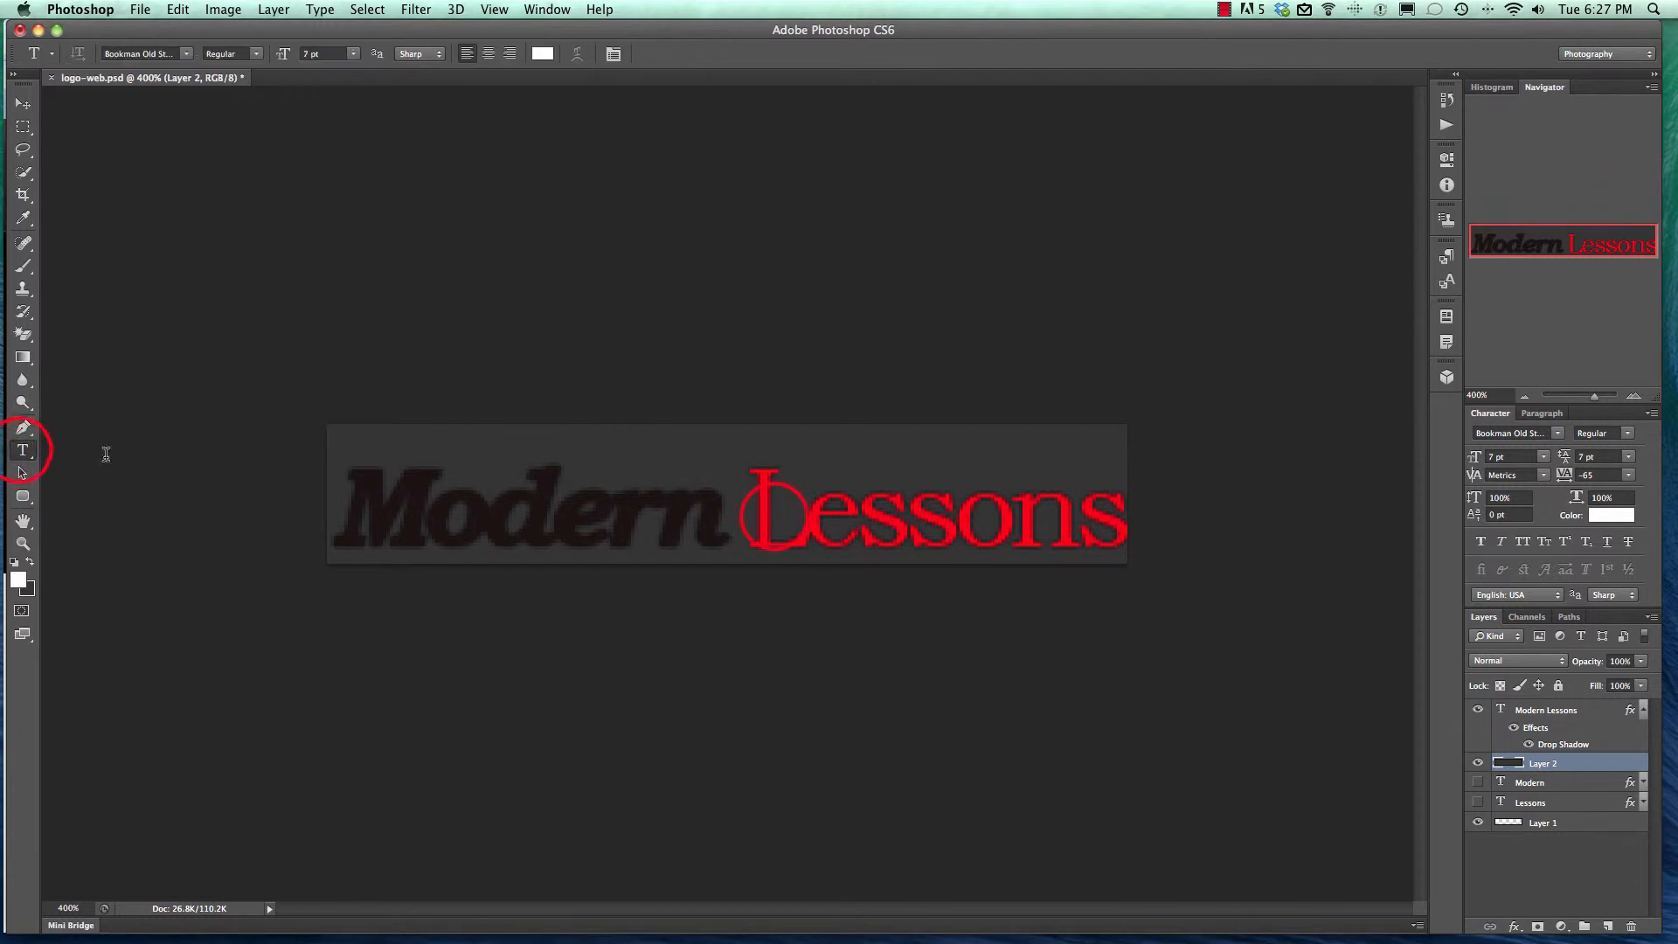
{"action": "left_click", "coordinate": [774, 514]}
{"action": "left_click_drag", "start_coordinate": [742, 514], "coordinate": [330, 516]}
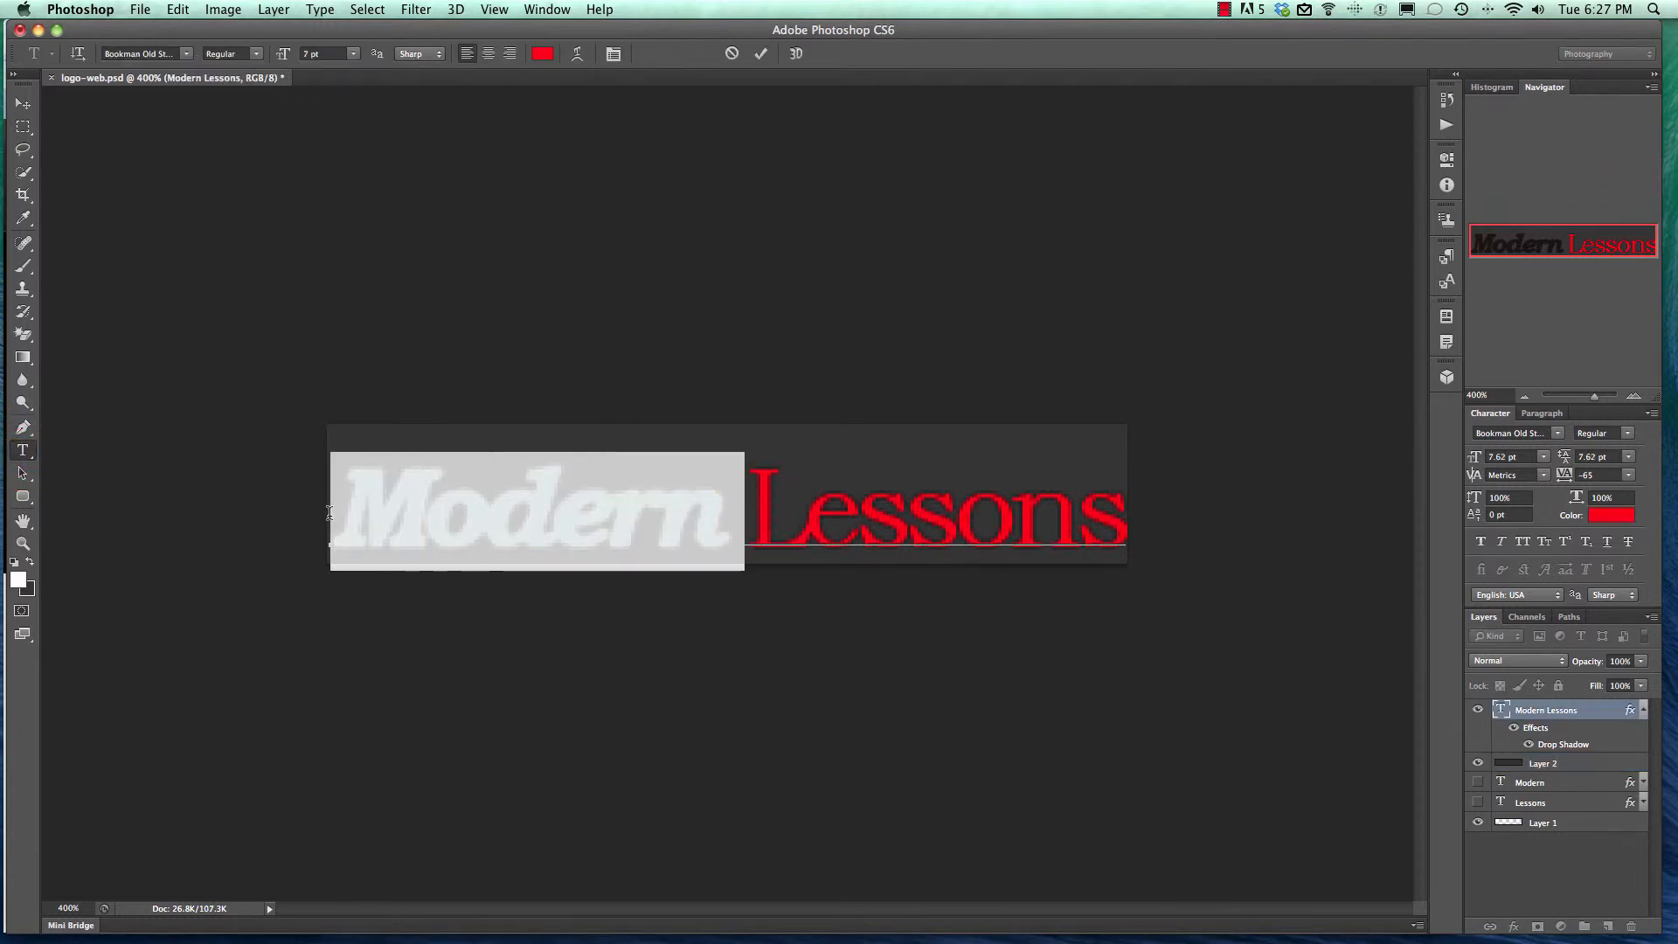
{"action": "left_click", "coordinate": [549, 55]}
{"action": "left_click_drag", "start_coordinate": [474, 716], "coordinate": [410, 641]}
{"action": "key", "text": "Return"}
{"action": "left_click", "coordinate": [23, 104]}
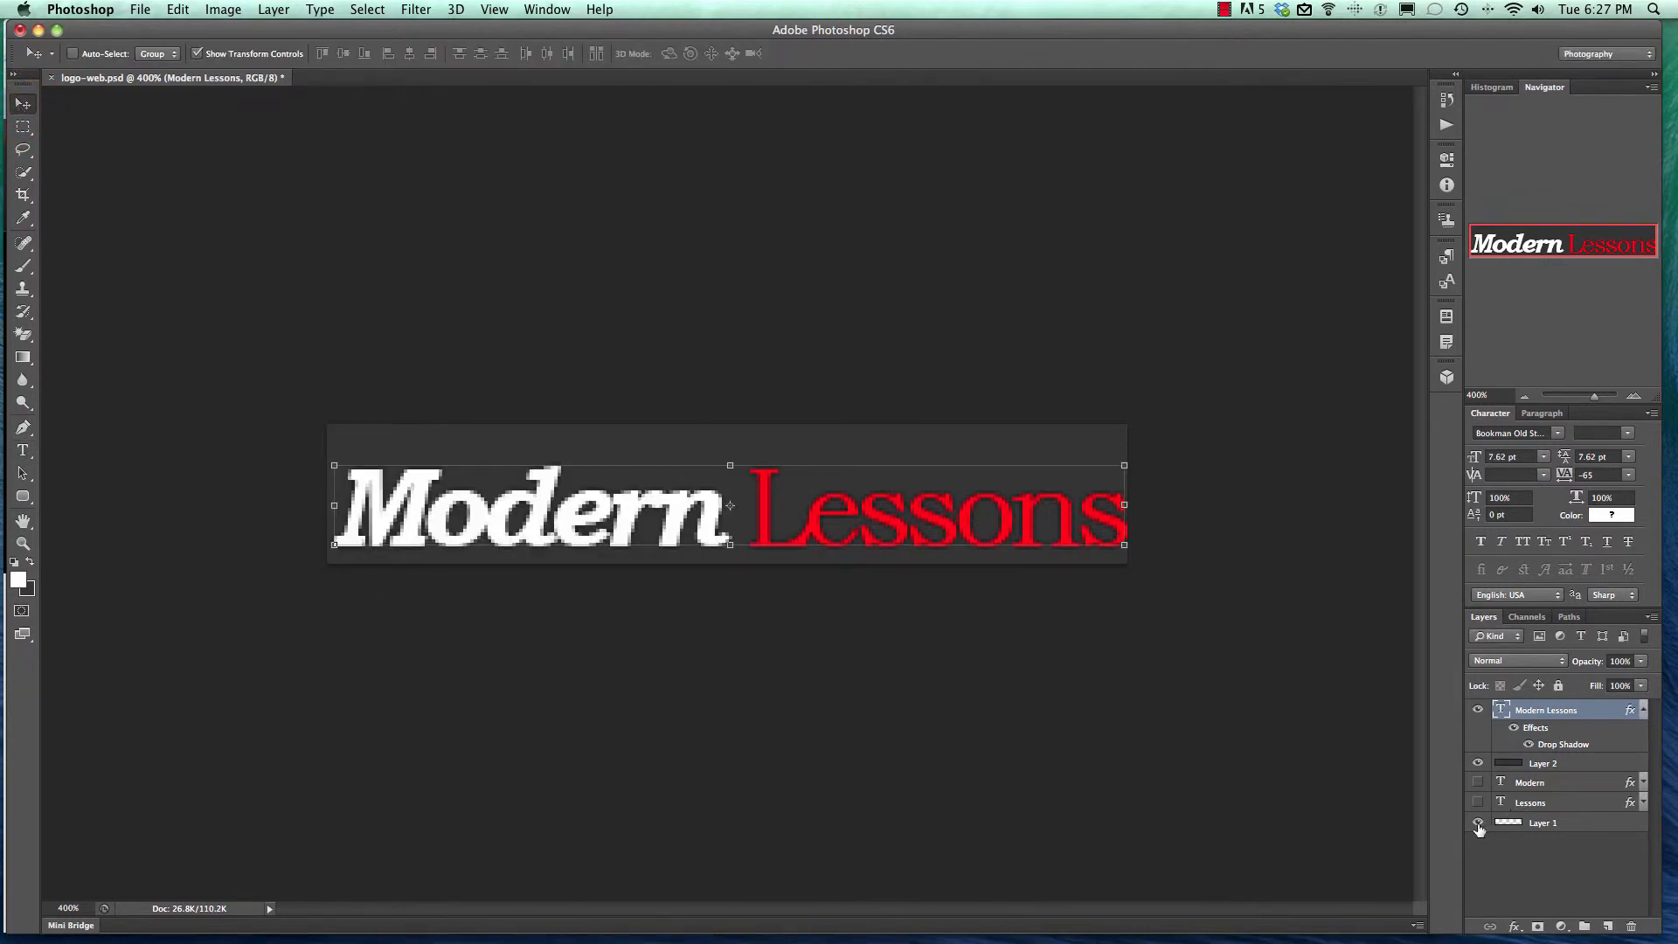
{"action": "left_click", "coordinate": [1519, 874]}
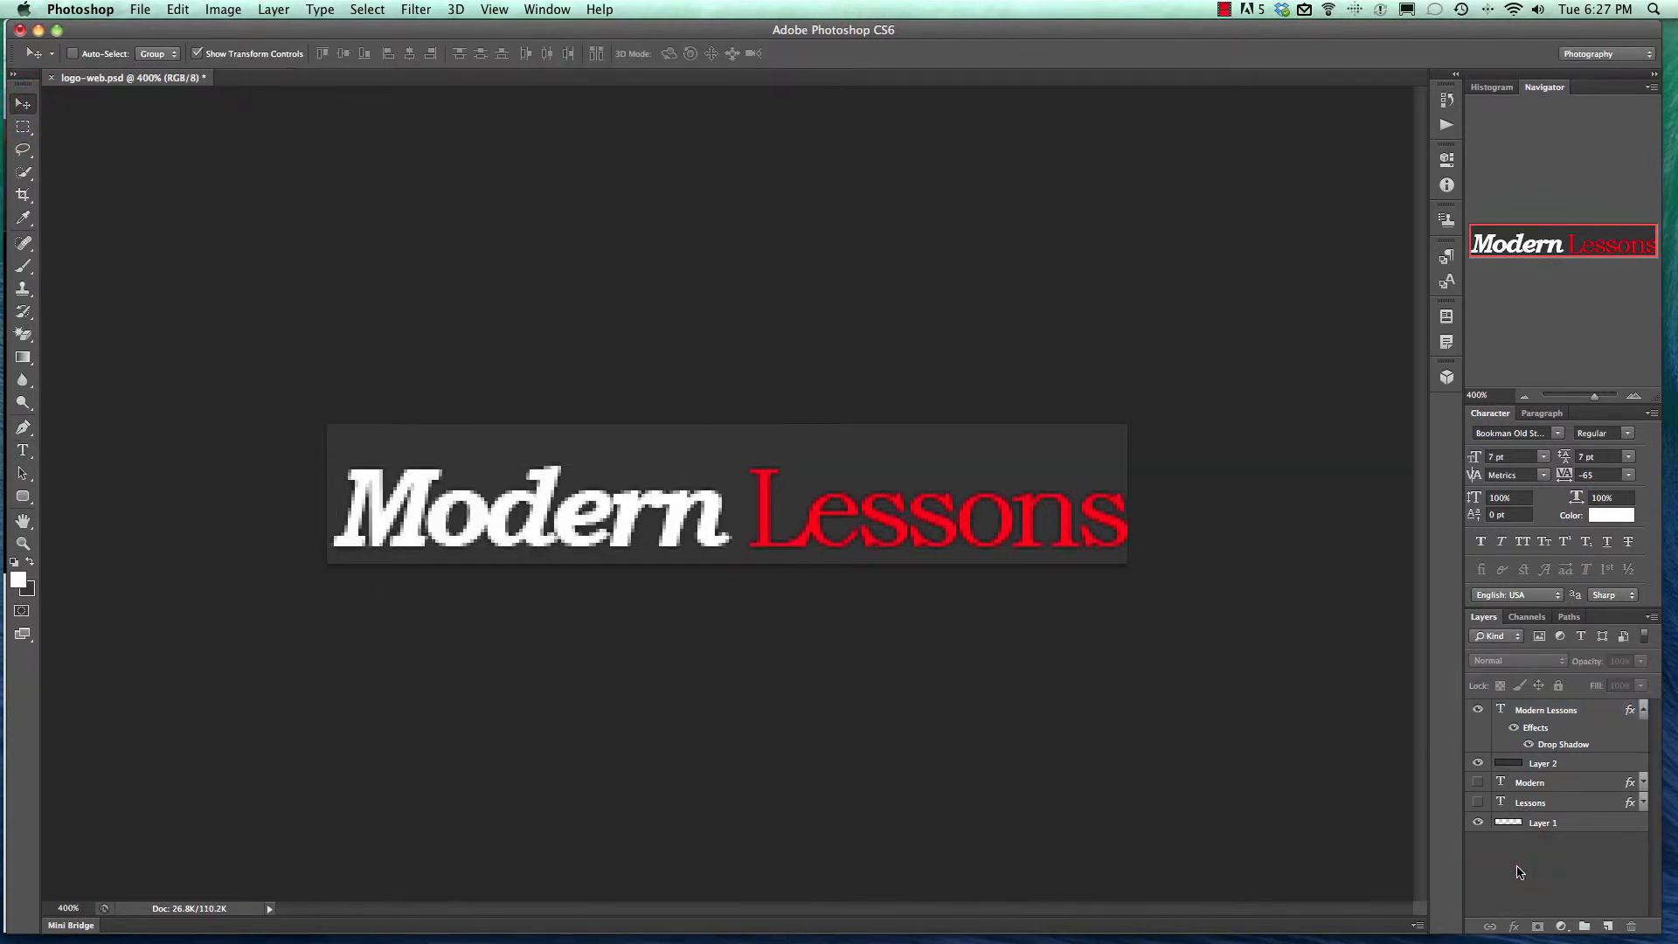
Step: Change the font of the entire Modern Lessons text to Brie Light
{"action": "key", "text": "t"}
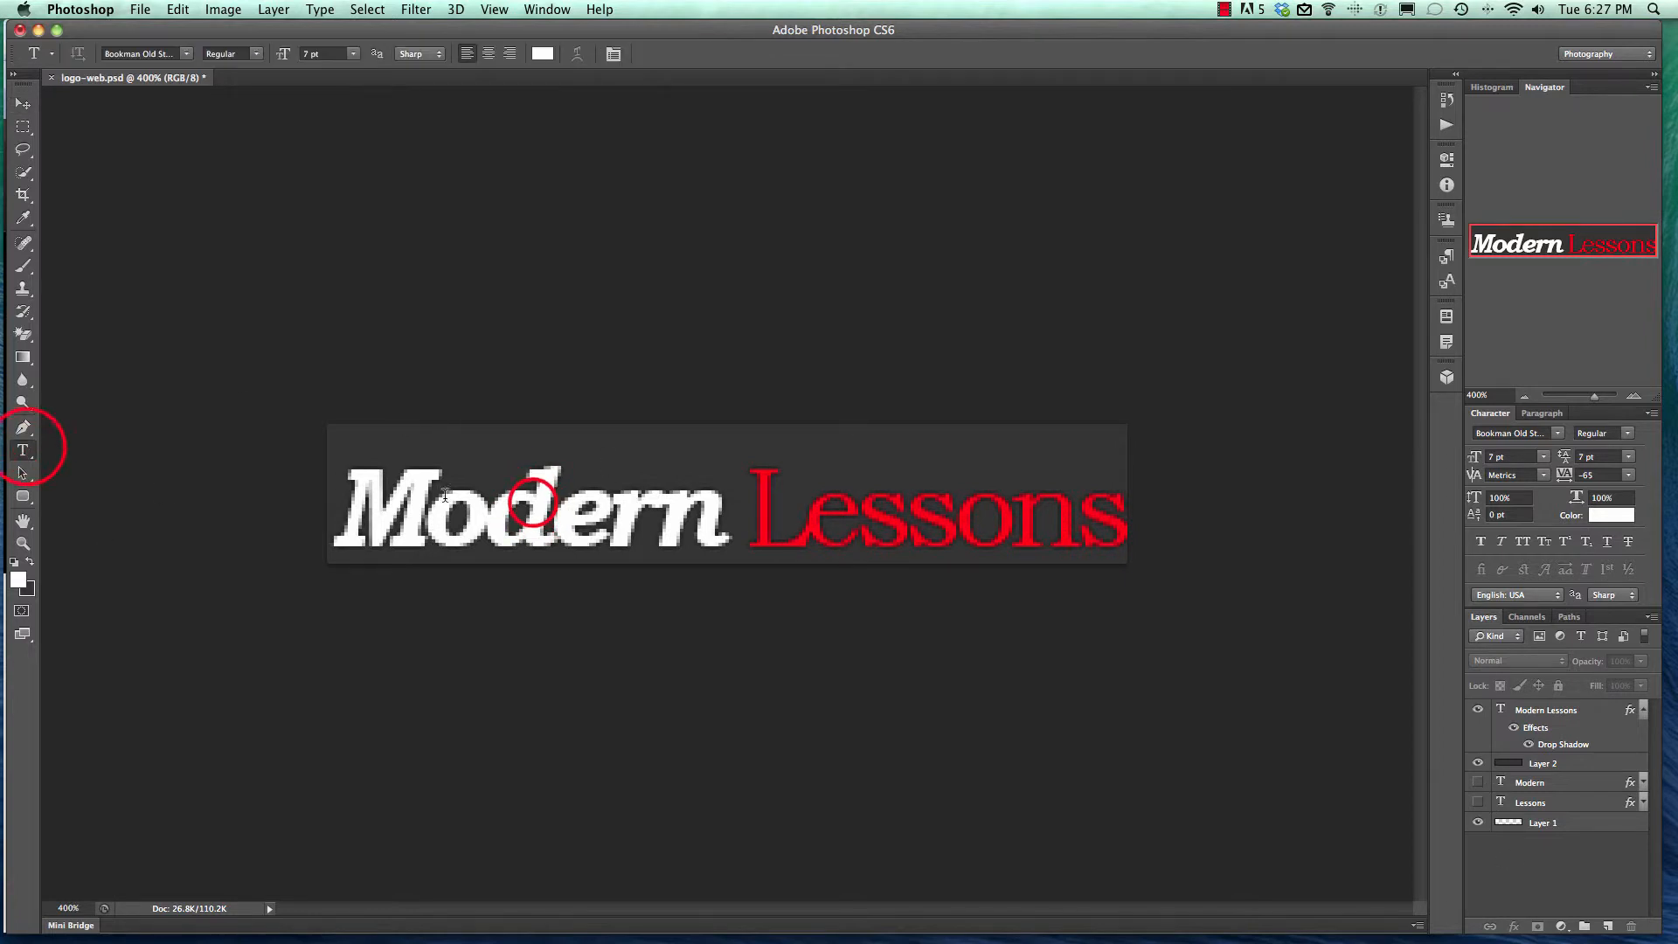
{"action": "left_click", "coordinate": [533, 500]}
{"action": "key", "text": "super+a"}
{"action": "left_click", "coordinate": [133, 54]}
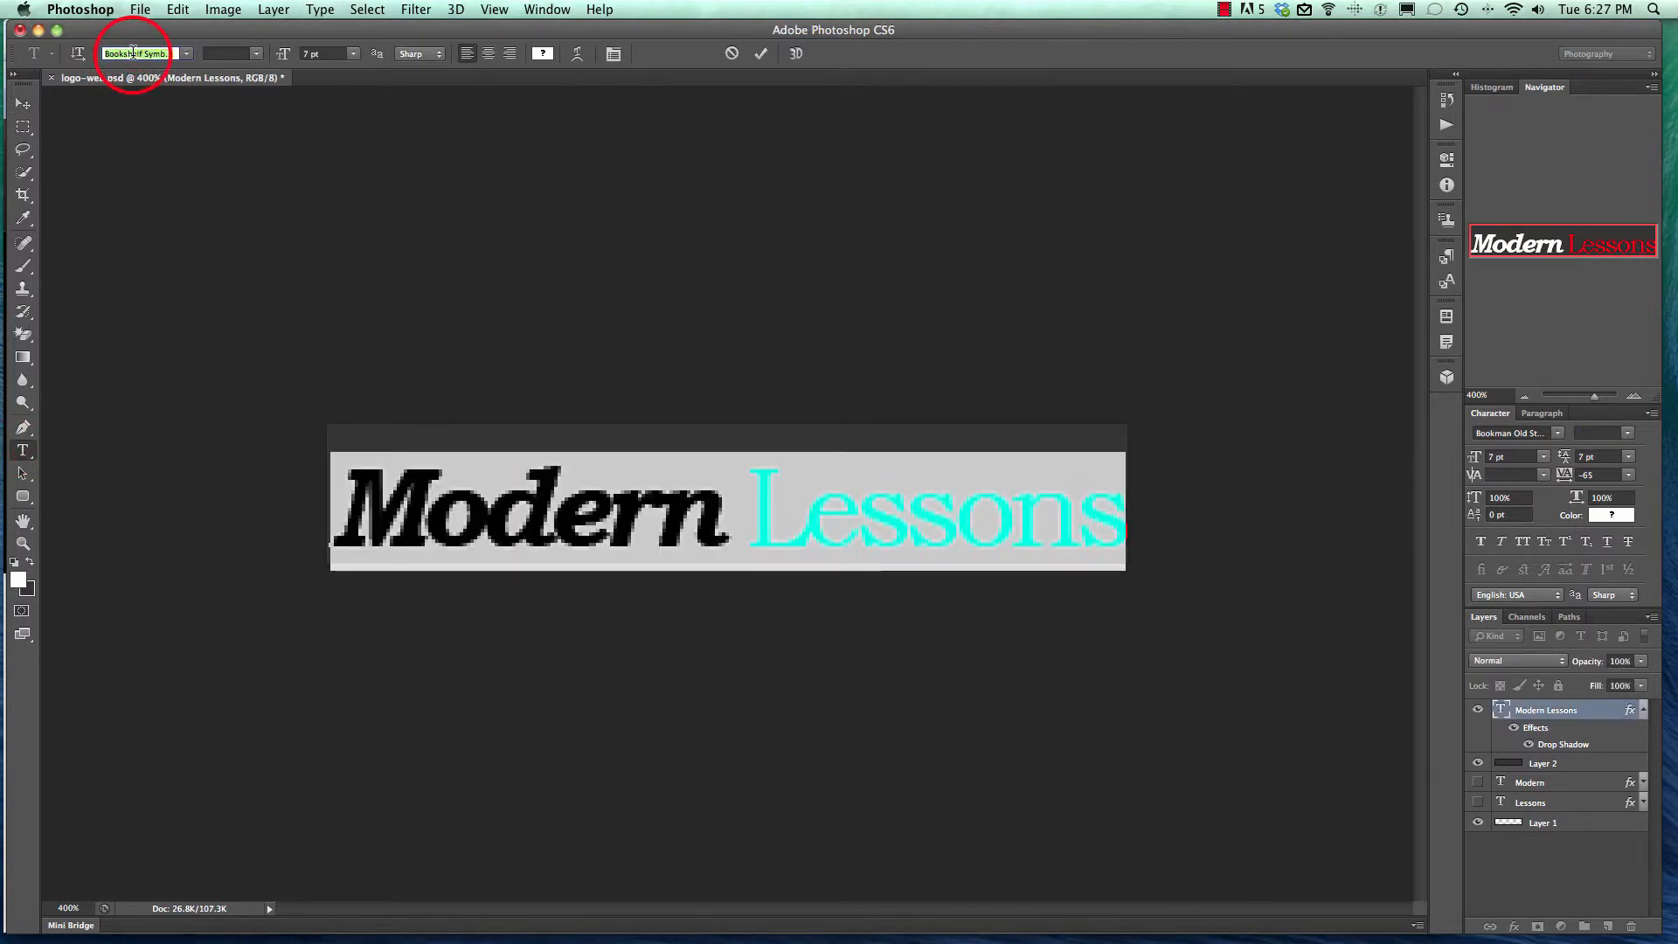
{"action": "key", "text": "Down"}
{"action": "key", "text": "Down"}
{"action": "key", "text": "Down"}
{"action": "key", "text": "Down"}
{"action": "key", "text": "Down"}
{"action": "key", "text": "Down"}
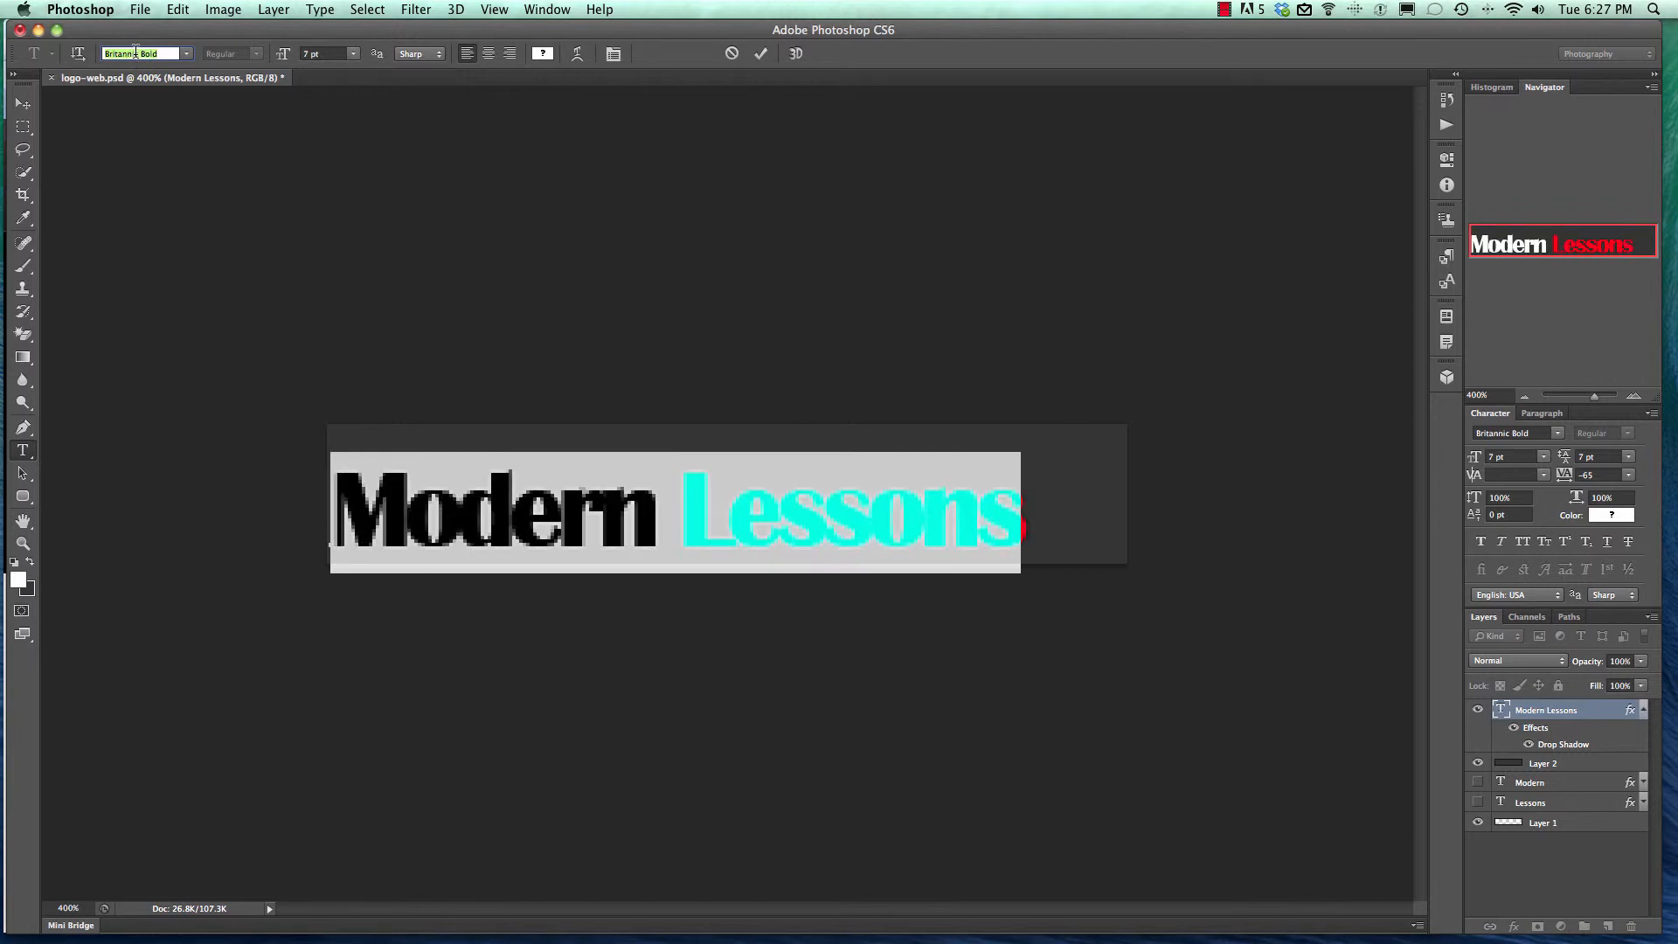
{"action": "key", "text": "Up"}
Step: Finish the text edit and scale the Modern Lessons text up to about 8.9 pt, nearly filling the canvas width
{"action": "left_click", "coordinate": [23, 103]}
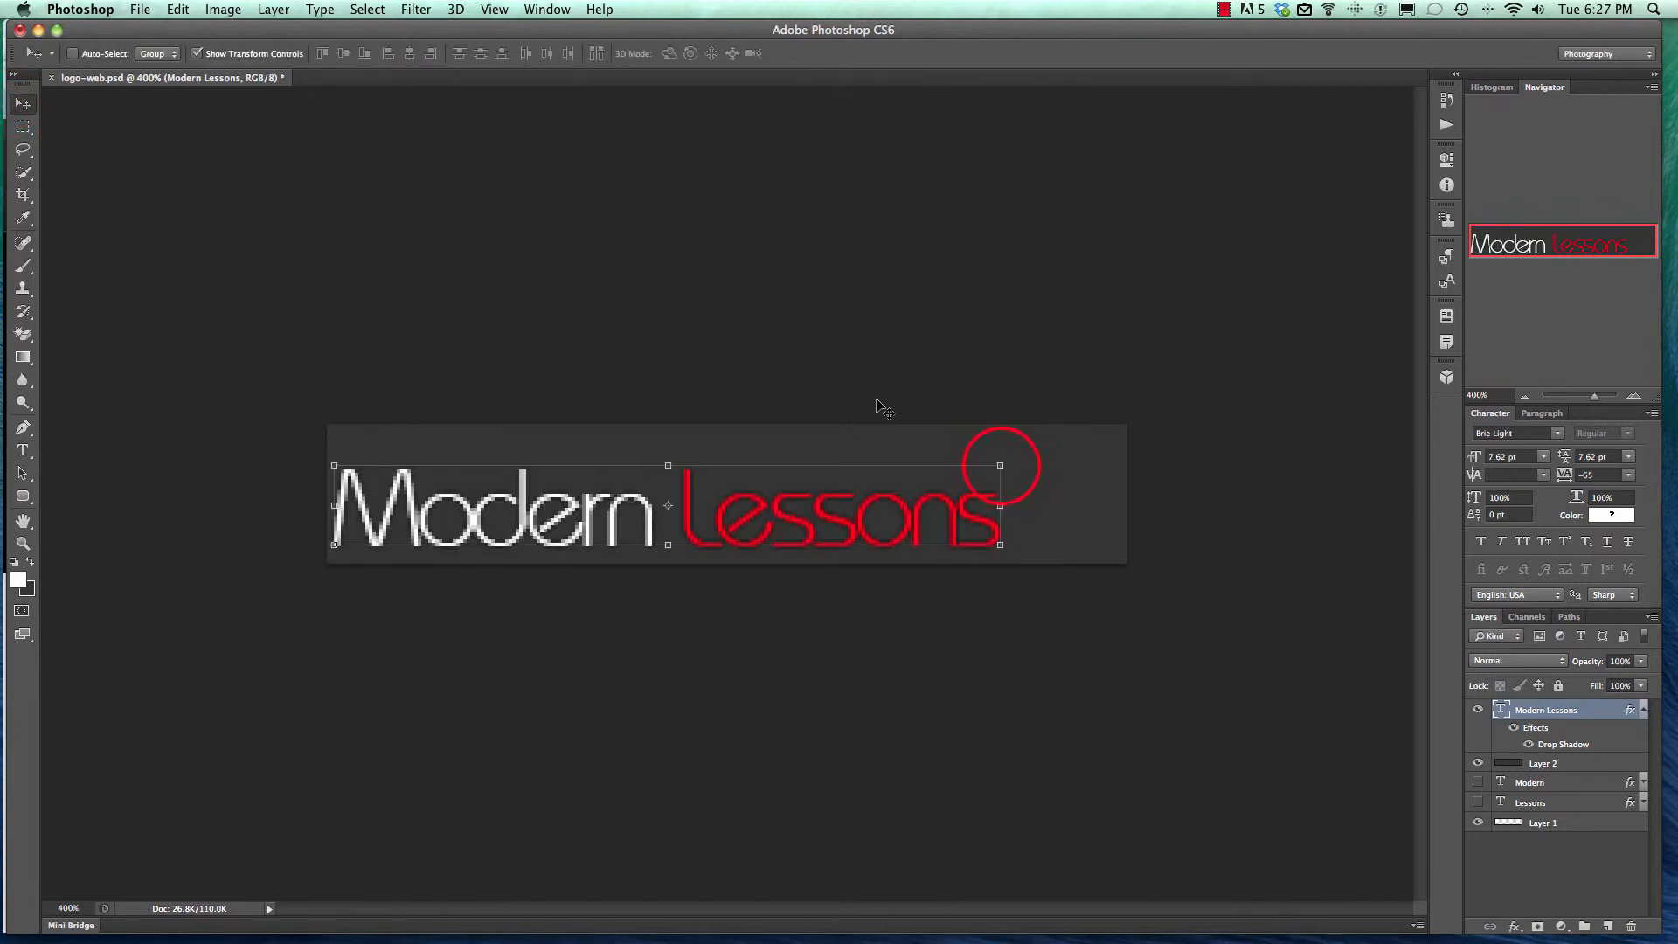
{"action": "left_click_drag", "start_coordinate": [1000, 465], "coordinate": [1117, 429]}
{"action": "key", "text": "Return"}
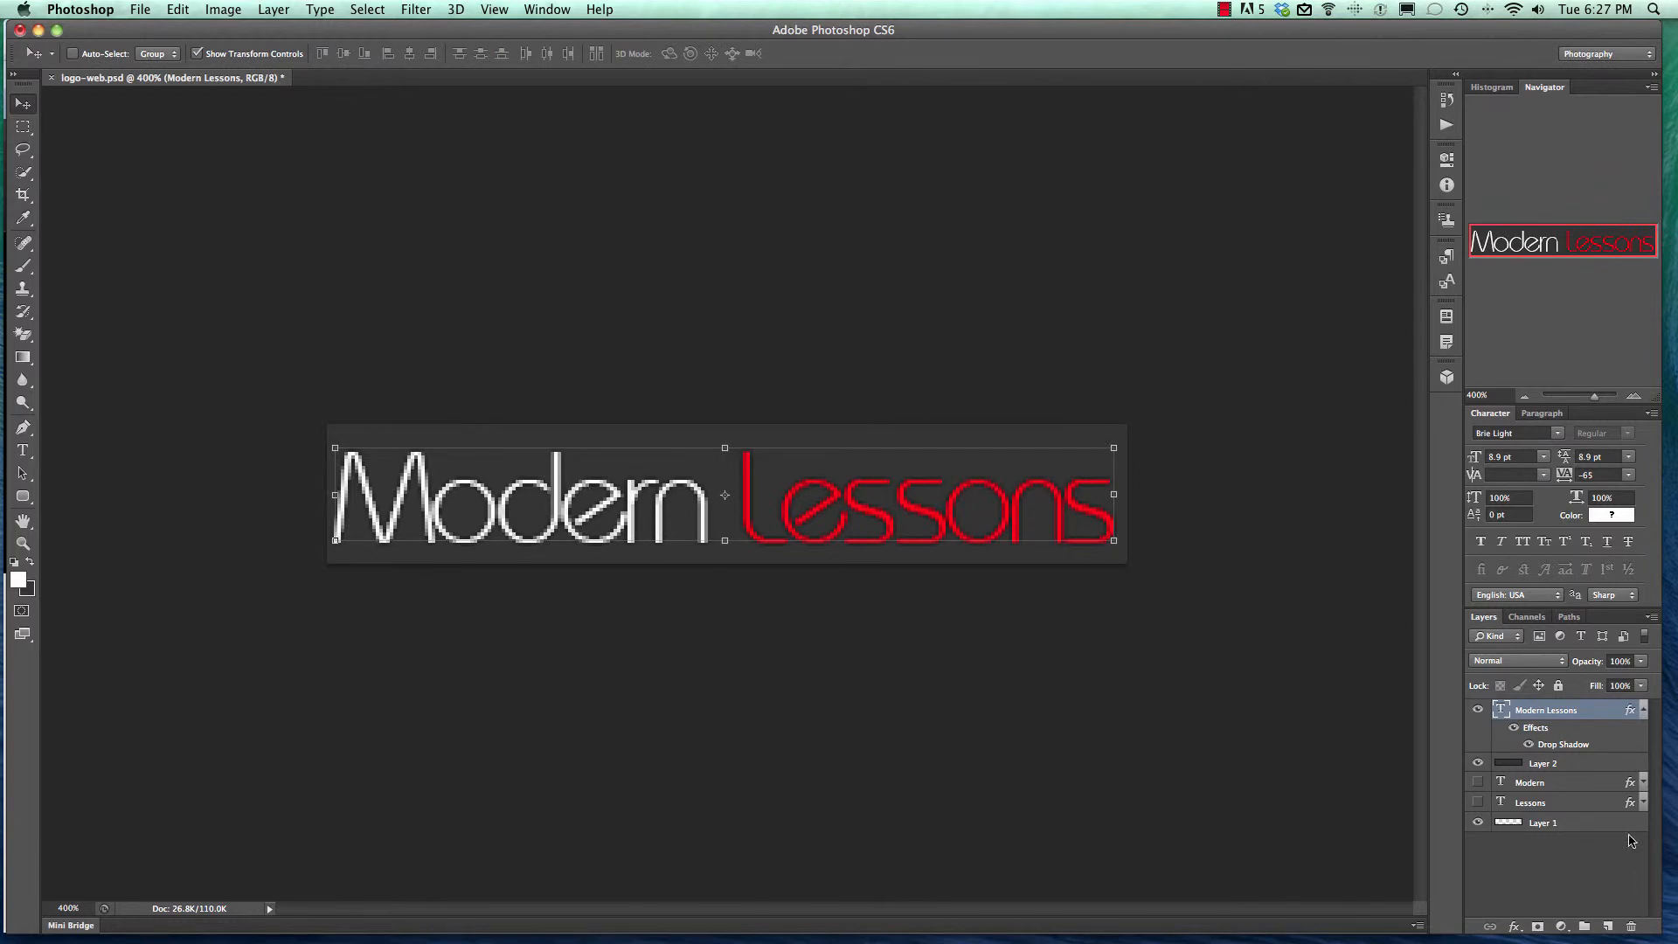
Step: Hide the dark background Layer 2 and the Drop Shadow effect on the Modern Lessons text layer
{"action": "left_click", "coordinate": [1478, 763]}
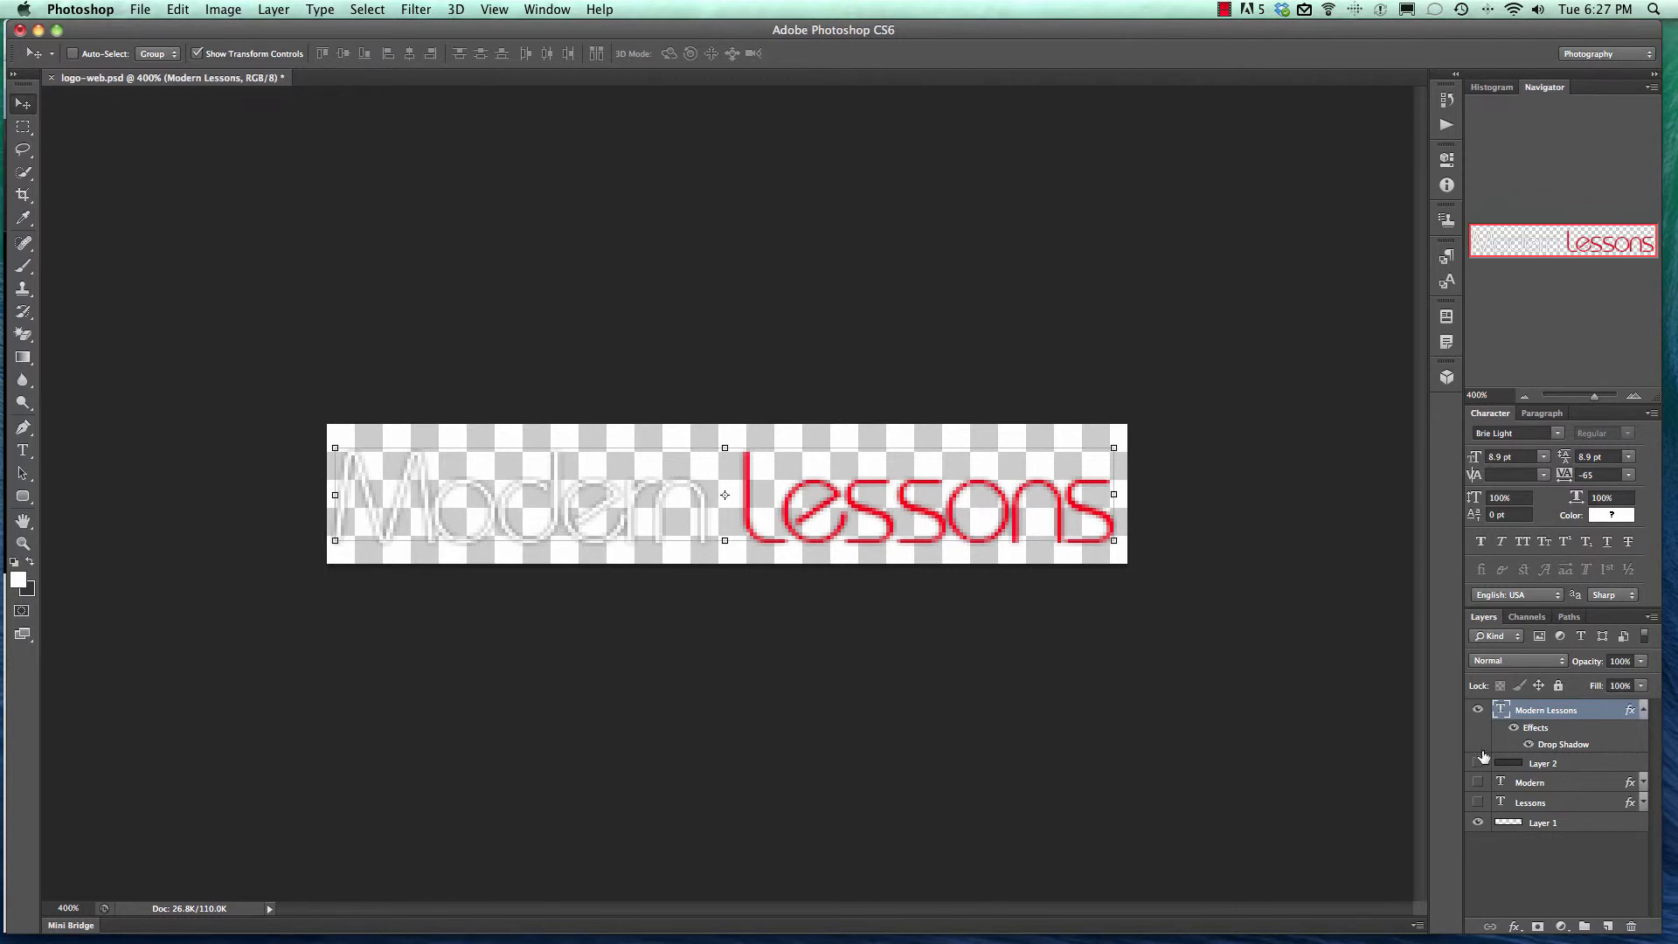
{"action": "left_click", "coordinate": [1529, 745]}
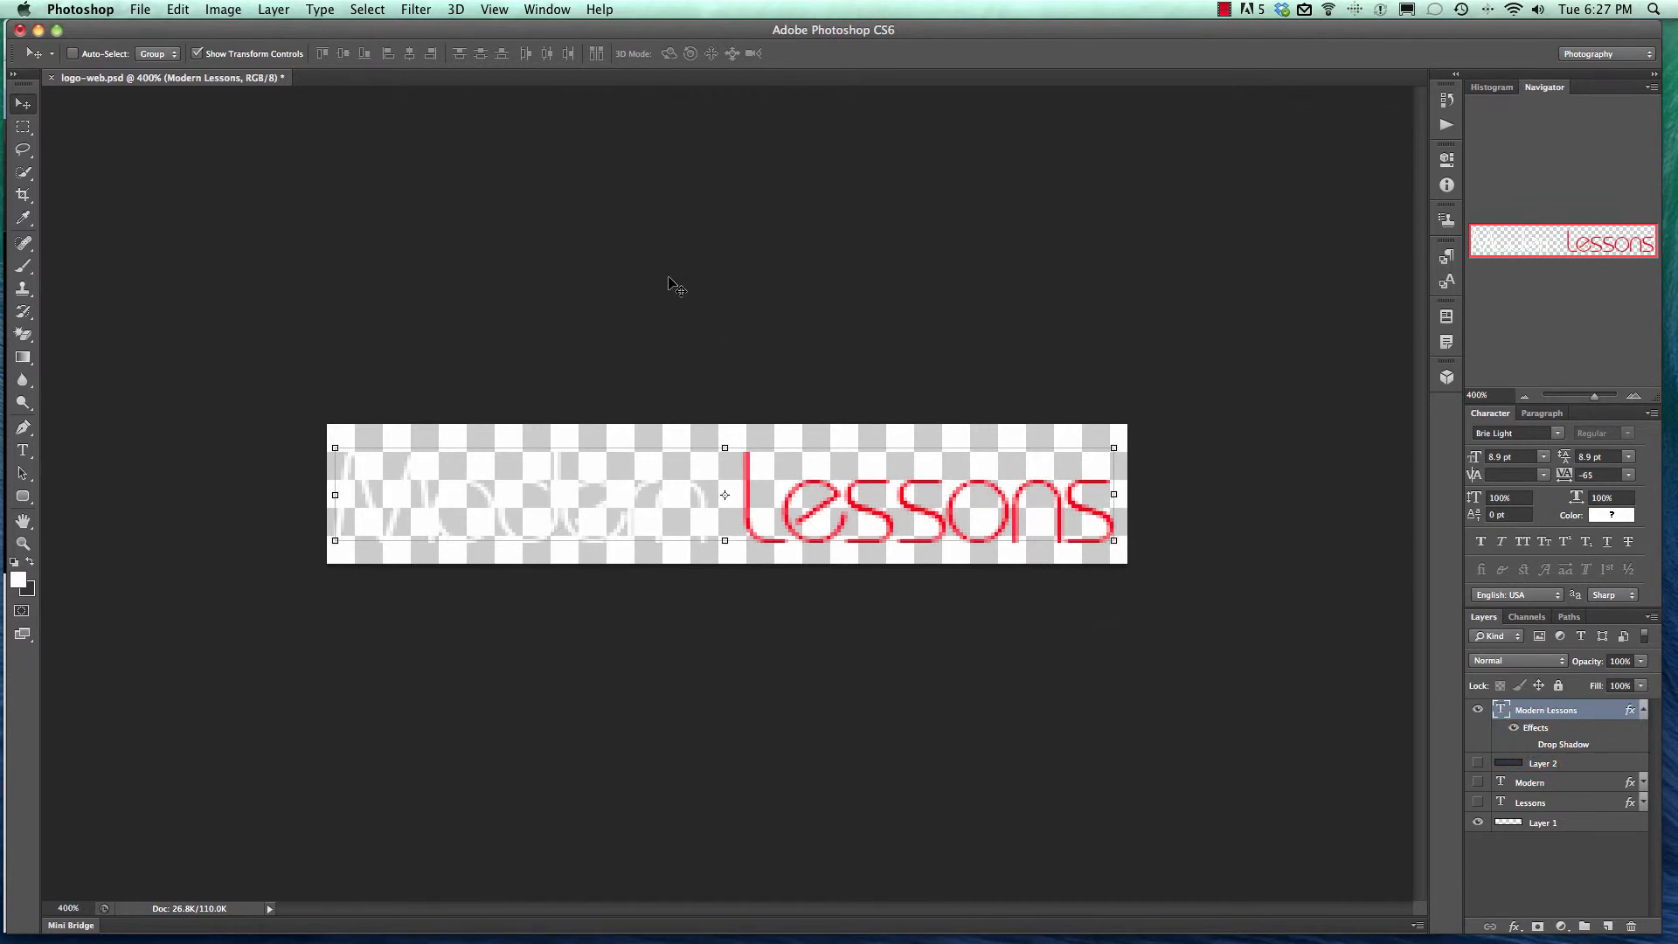
Step: Save a copy of the logo to the Desktop as newlogo.png in PNG format with smallest compression and no interlacing
{"action": "key", "text": "super+shift+s"}
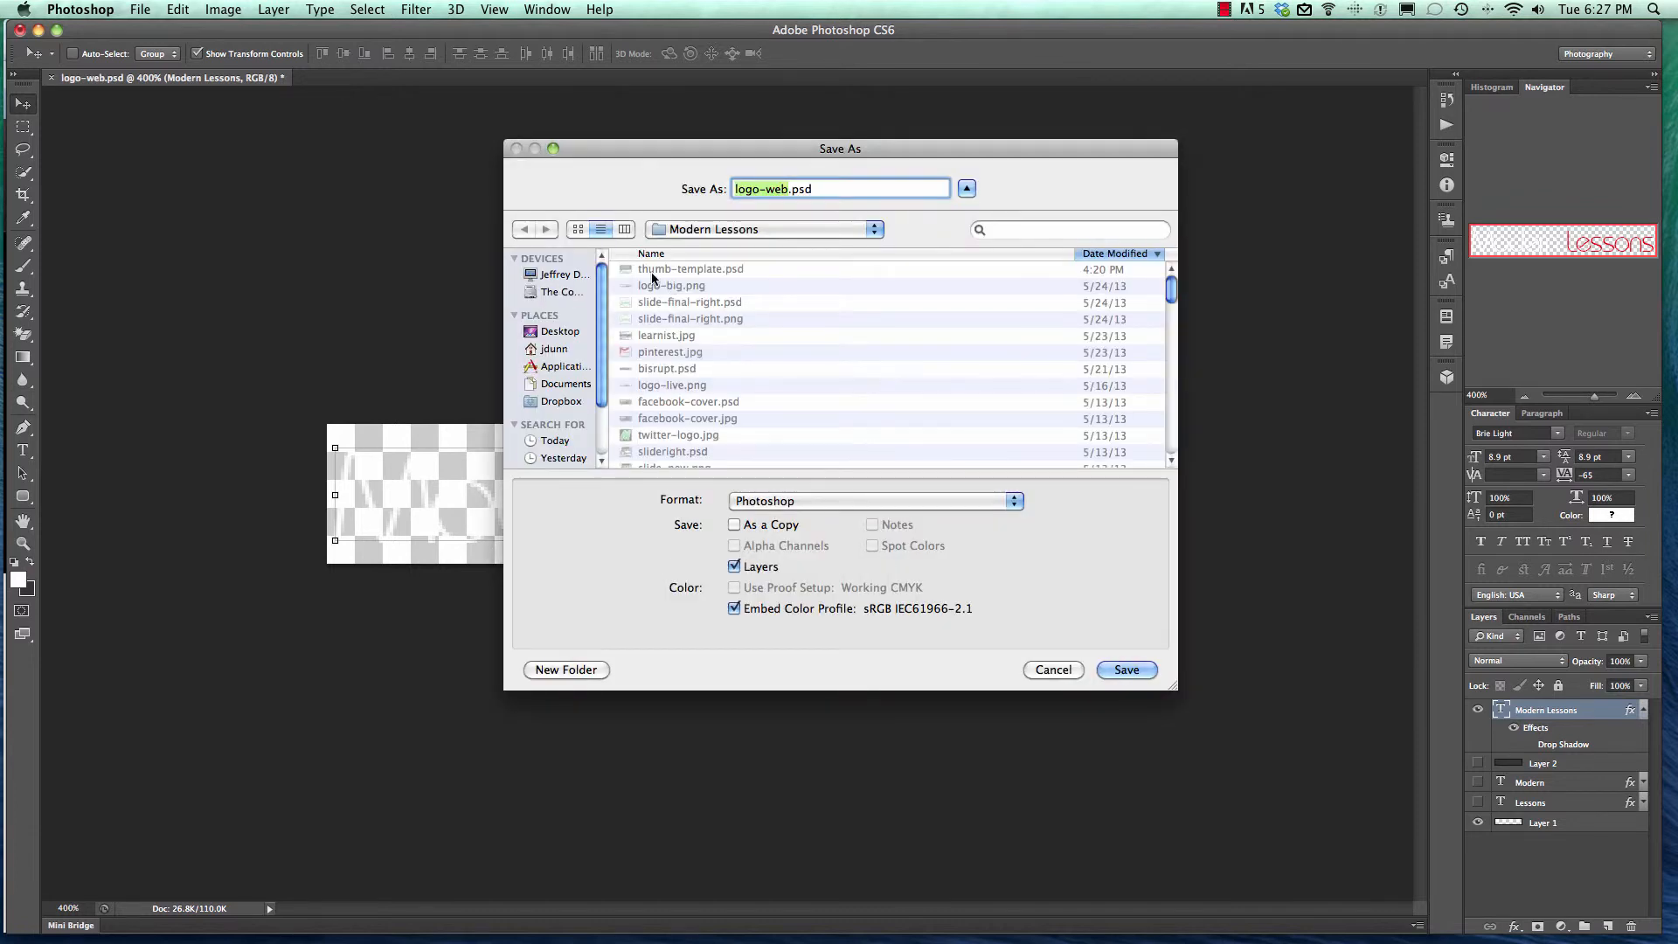
{"action": "left_click", "coordinate": [554, 334]}
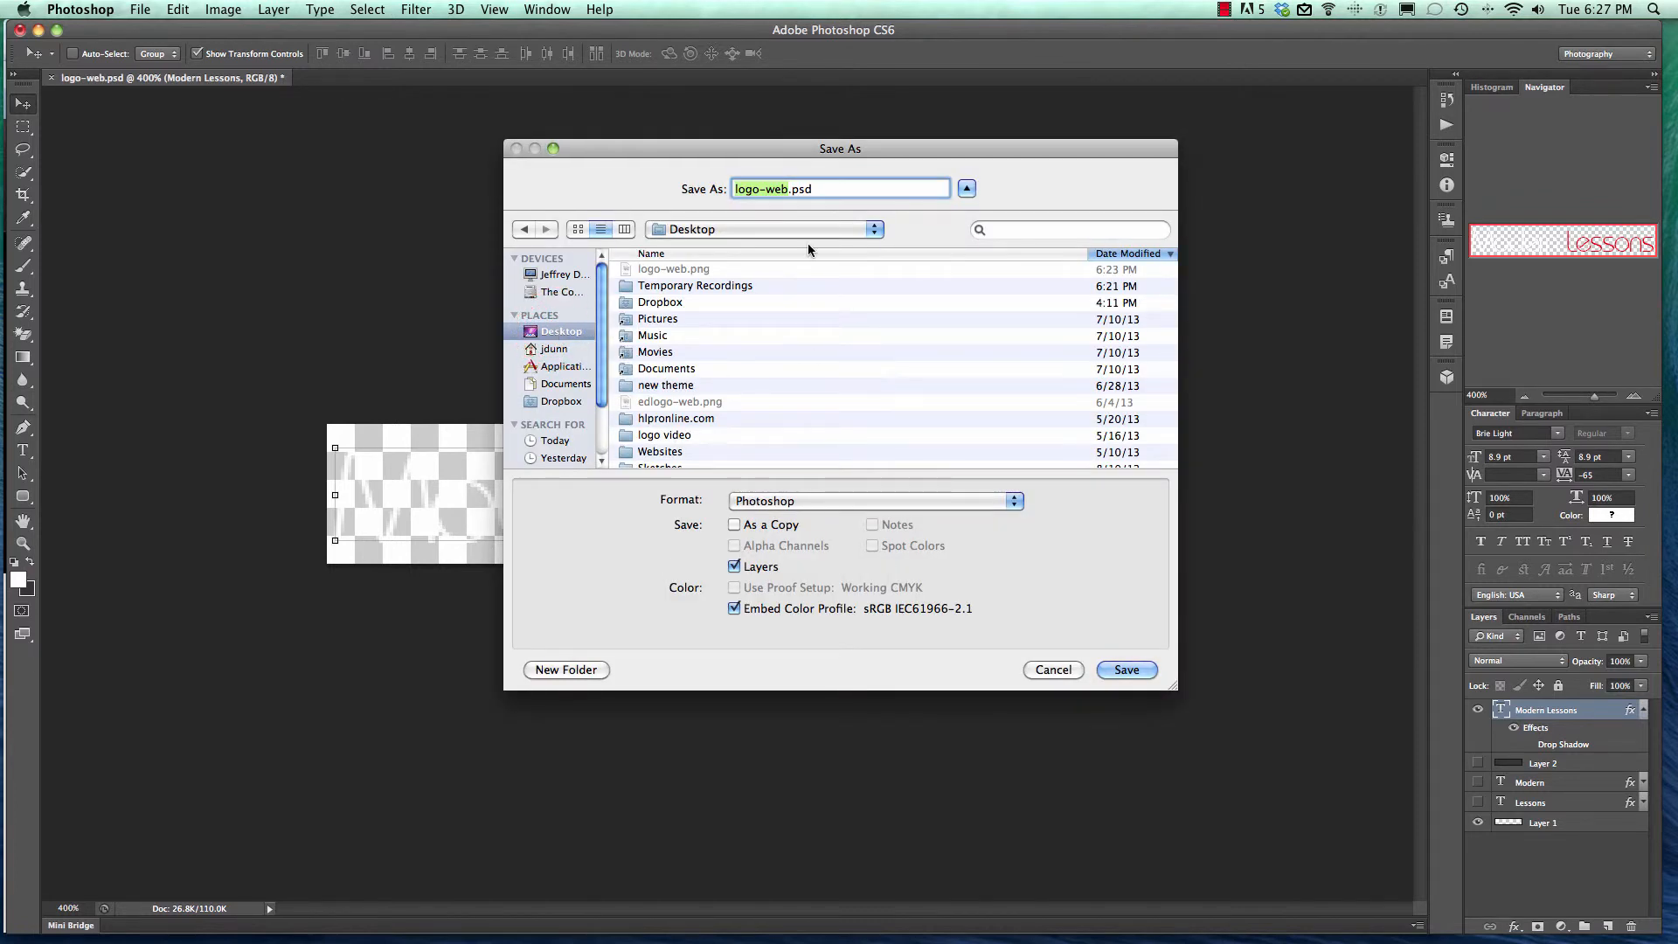
{"action": "type", "text": "newlog"}
{"action": "left_click", "coordinate": [835, 501]}
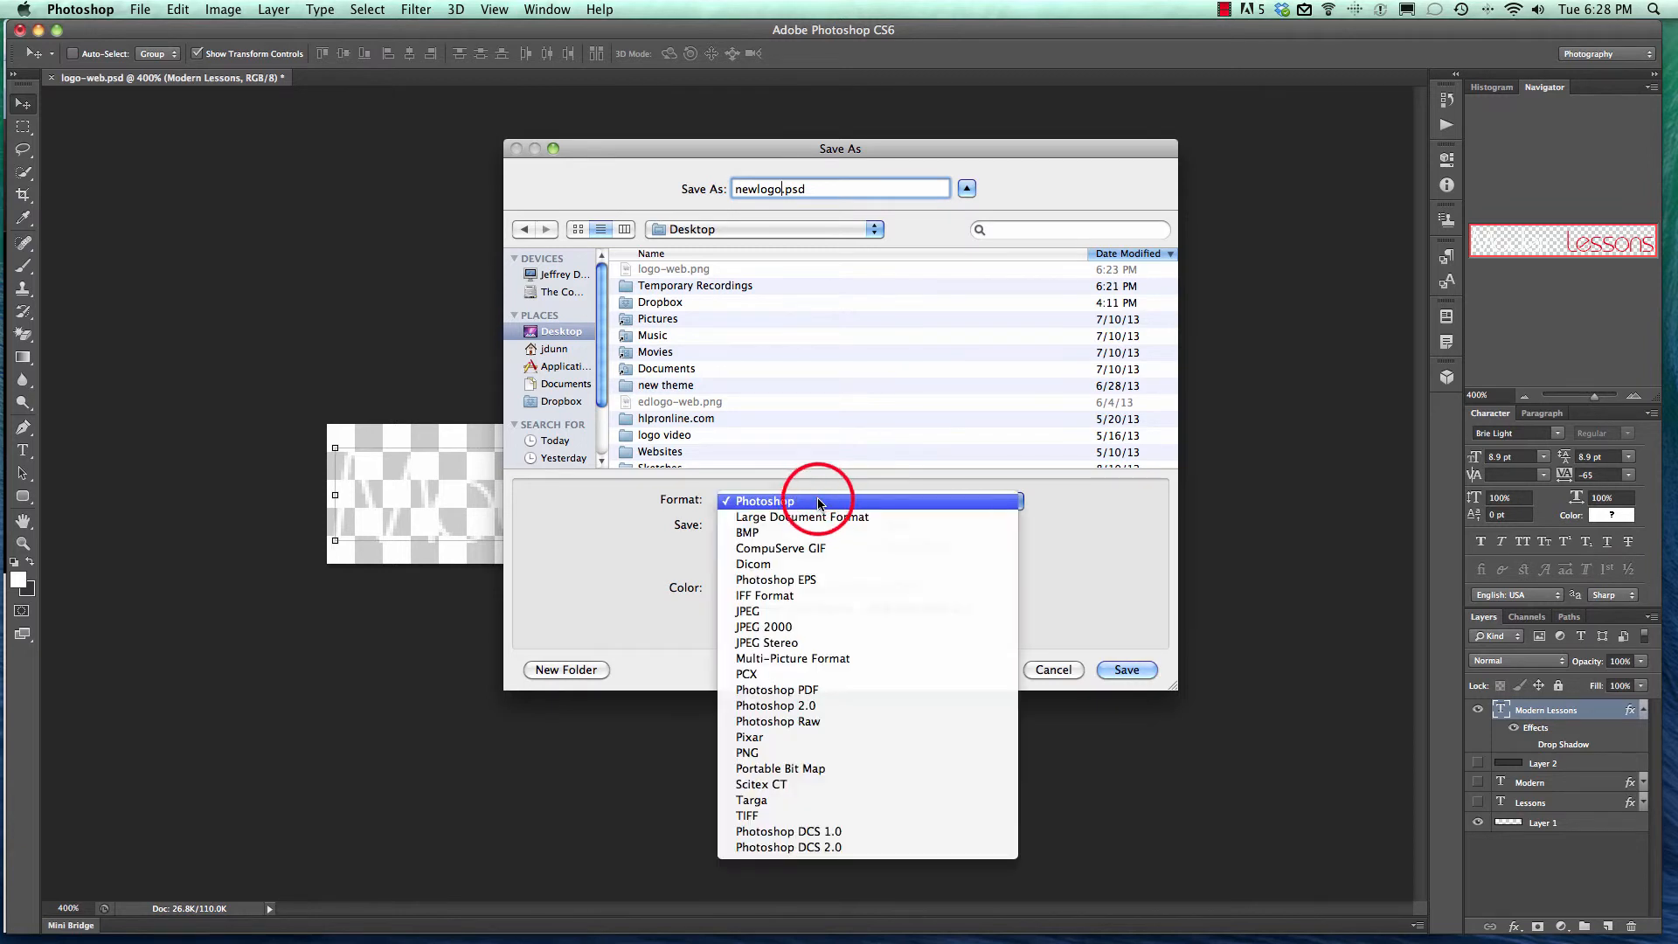
{"action": "left_click", "coordinate": [847, 753]}
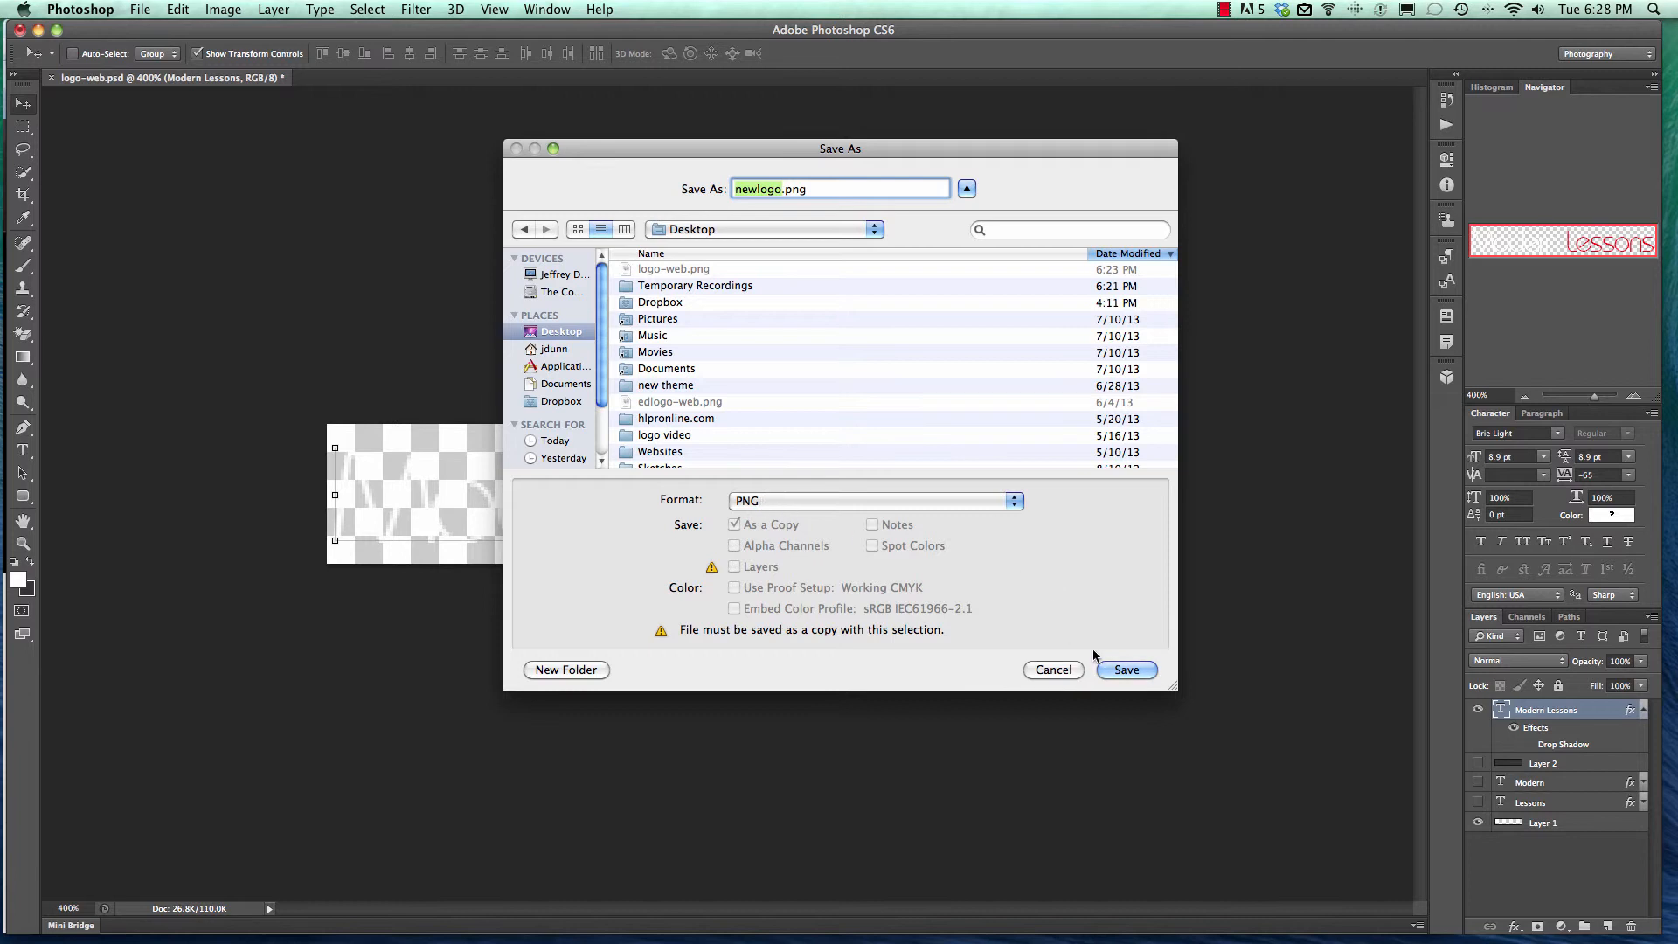
{"action": "left_click", "coordinate": [1124, 671]}
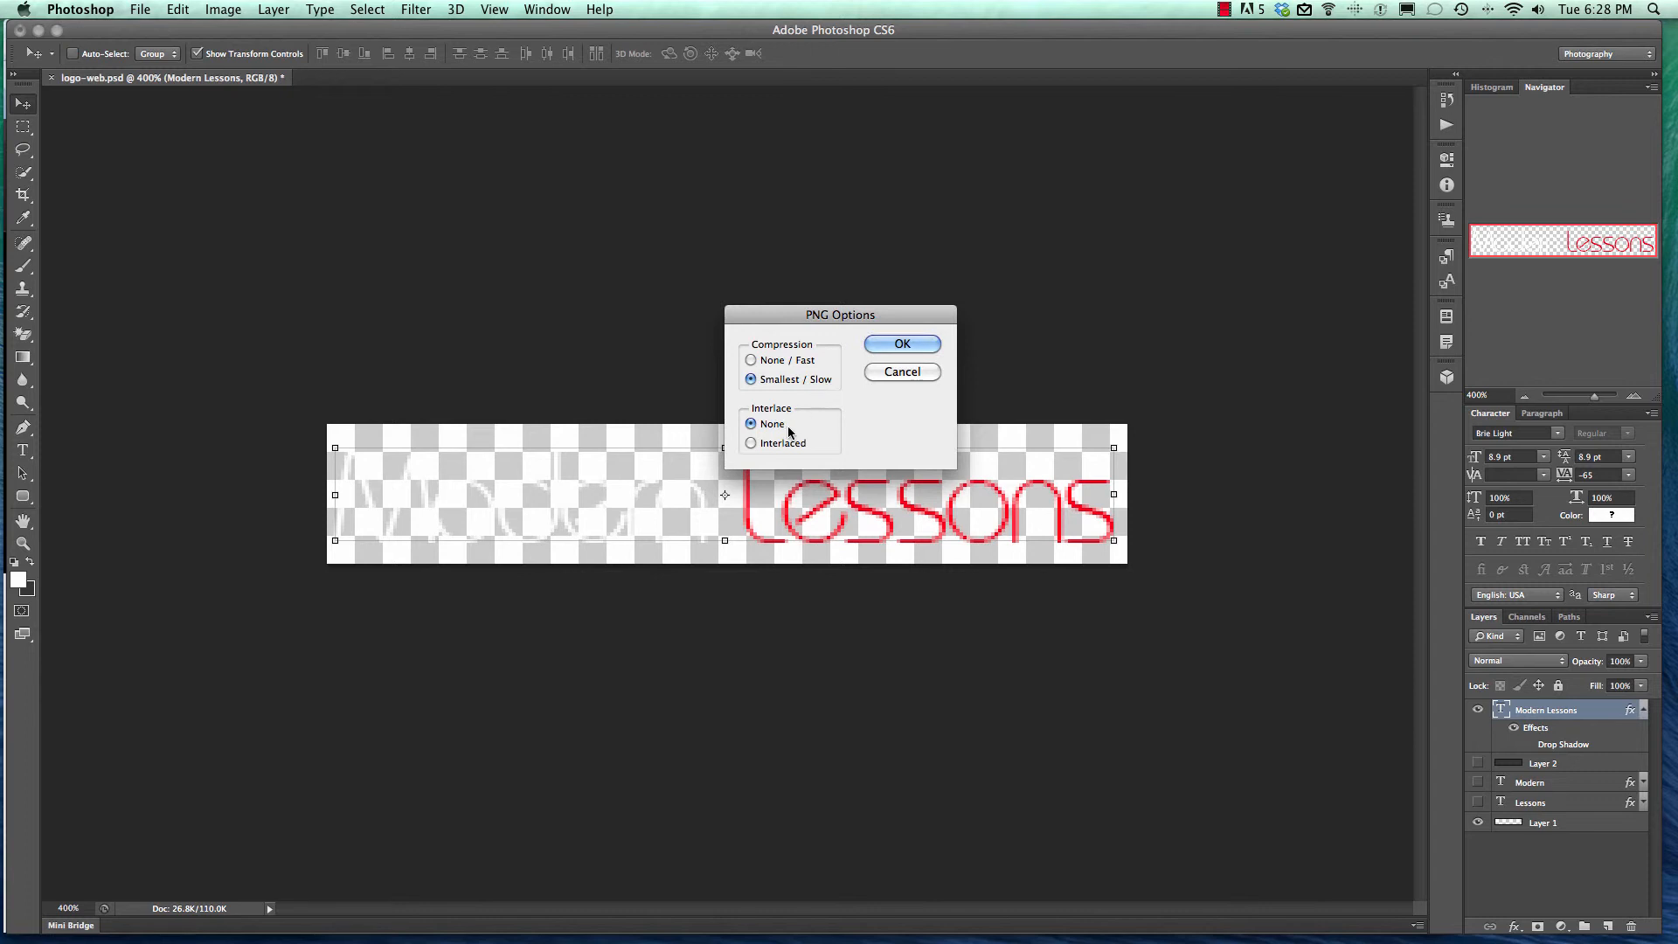
{"action": "left_click", "coordinate": [892, 343]}
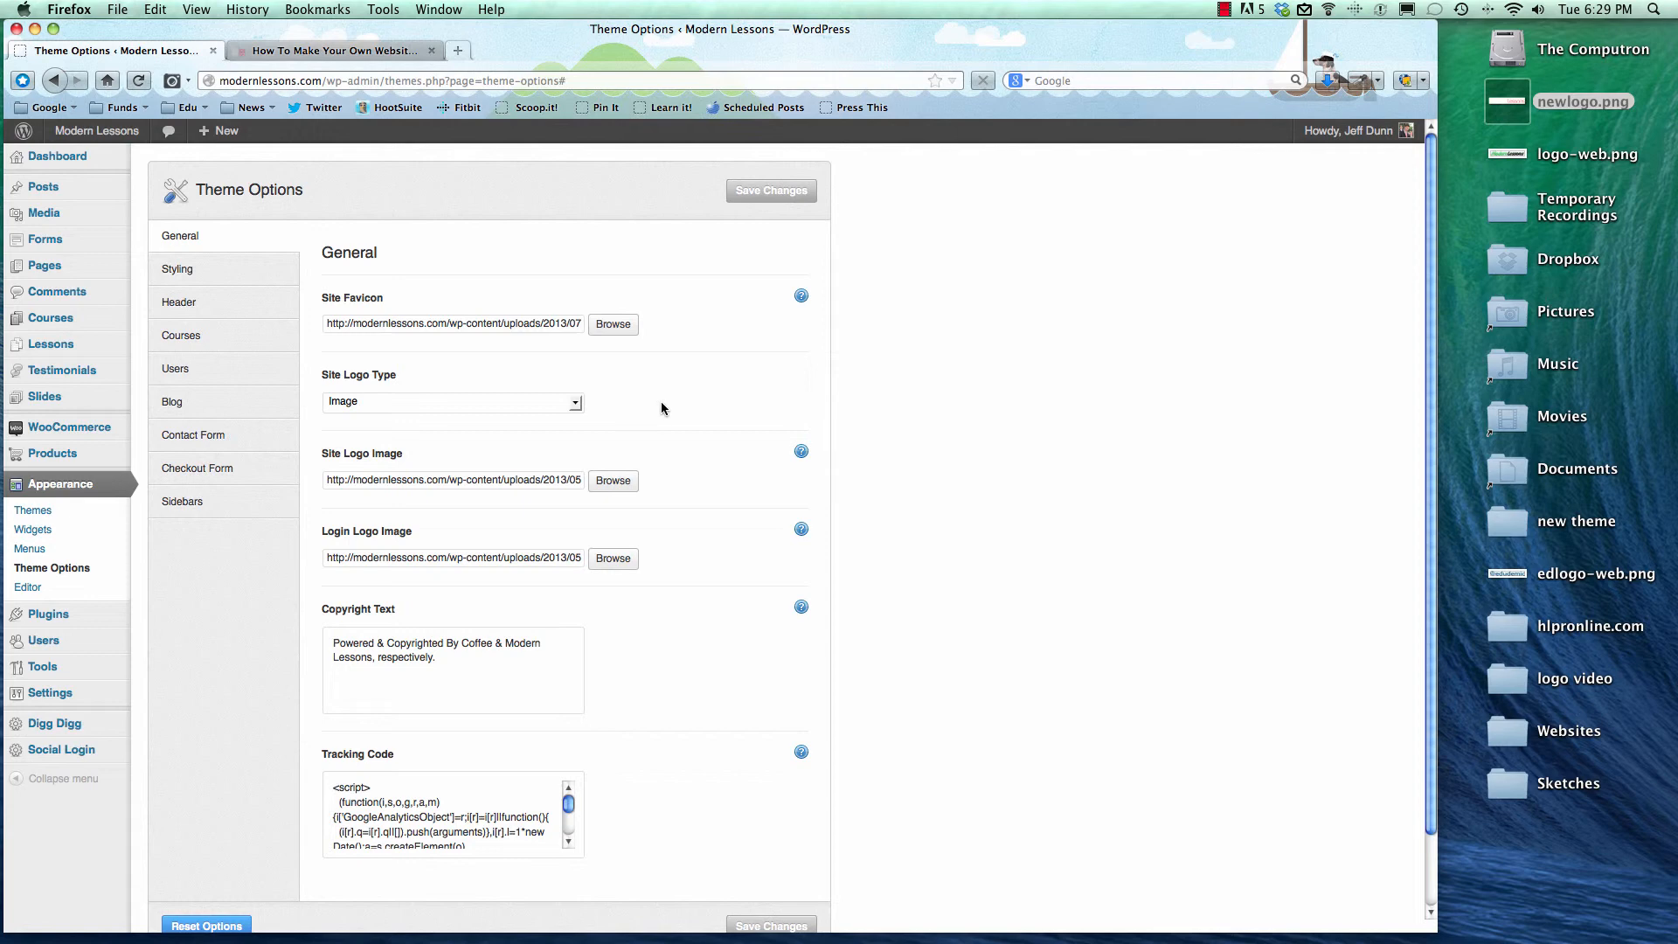
Step: In the WordPress Theme Options in Firefox, set the Site Logo Image to newlogo from the Media Library and save the changes
{"action": "left_click", "coordinate": [425, 288]}
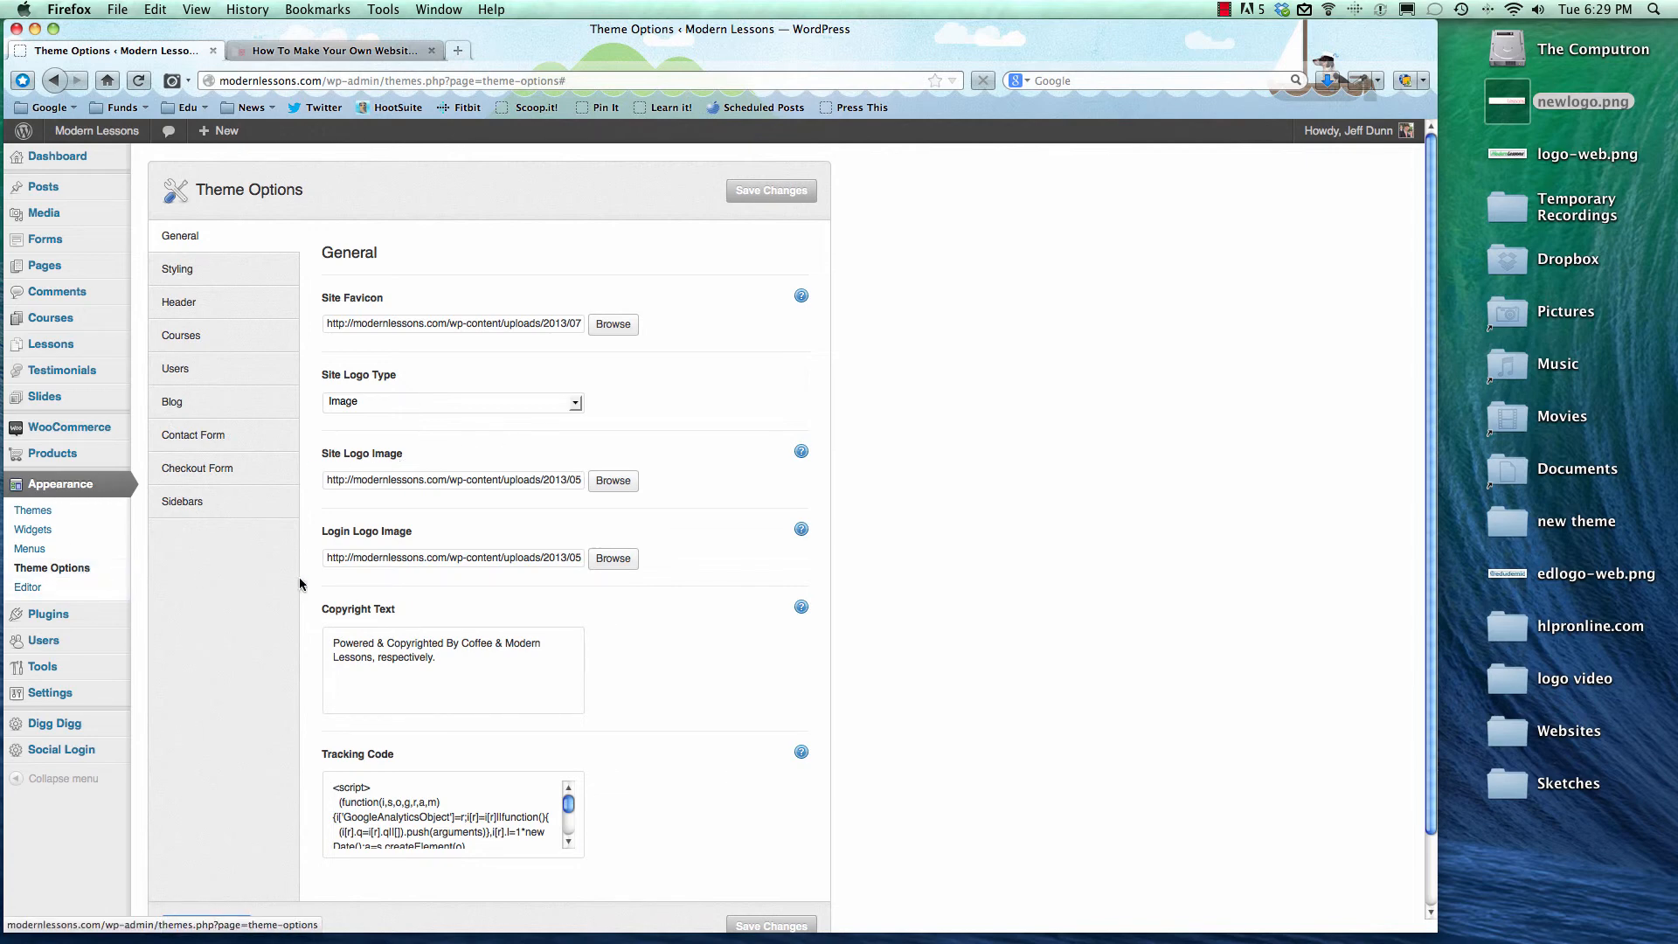
{"action": "left_click", "coordinate": [605, 482]}
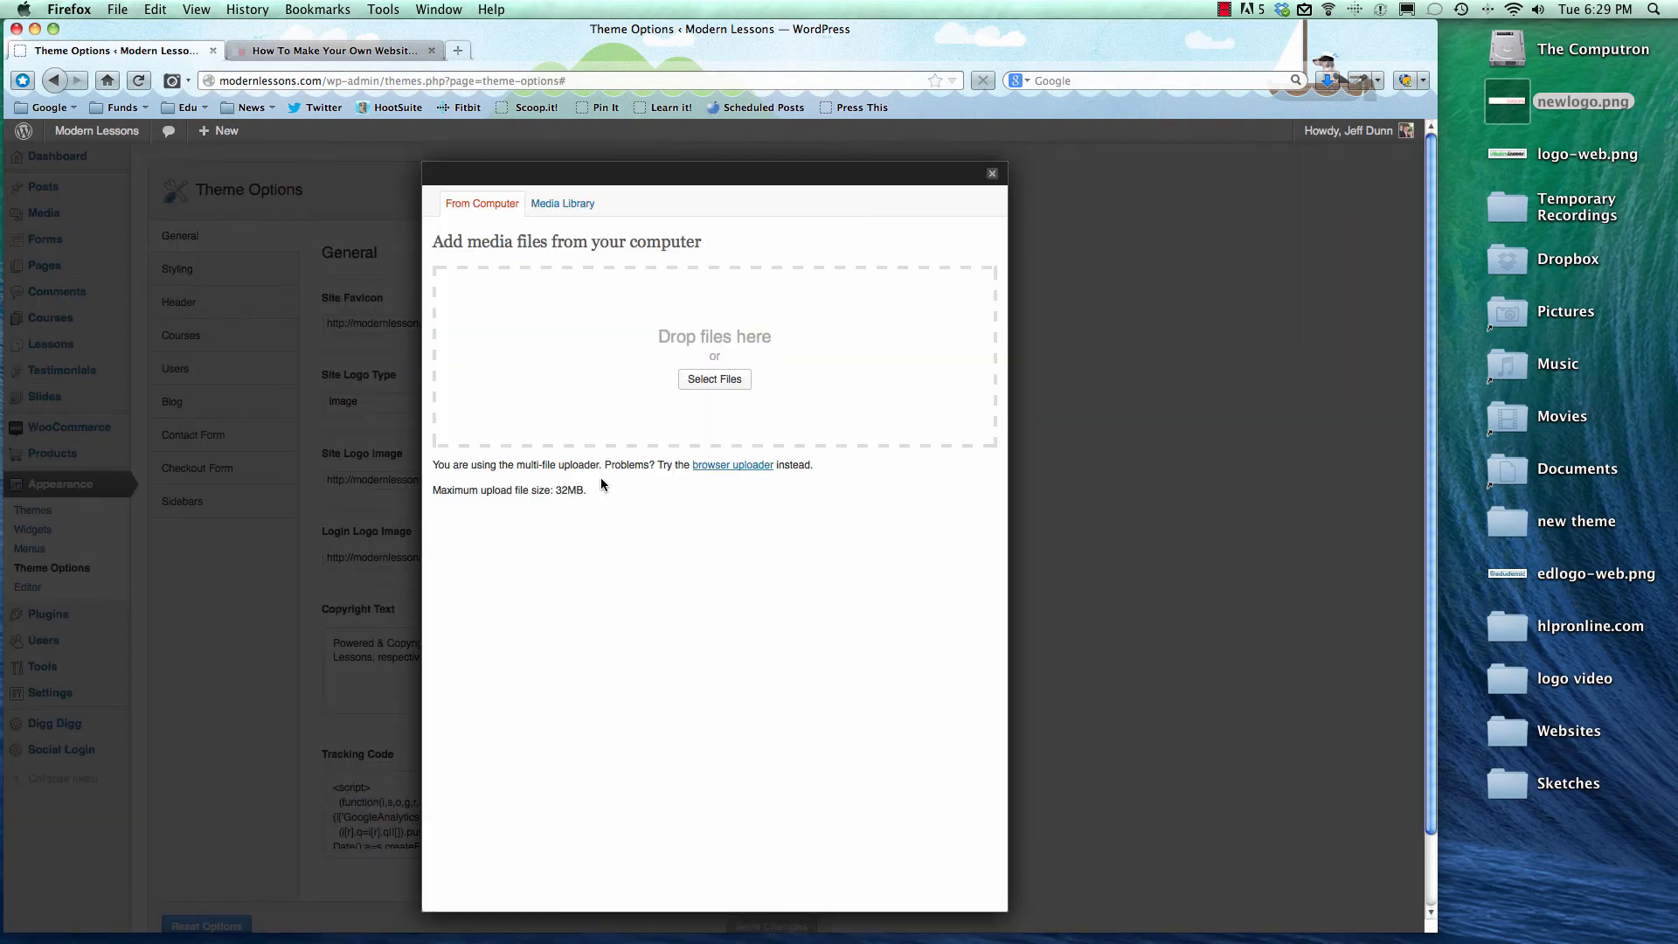
{"action": "left_click", "coordinate": [567, 203]}
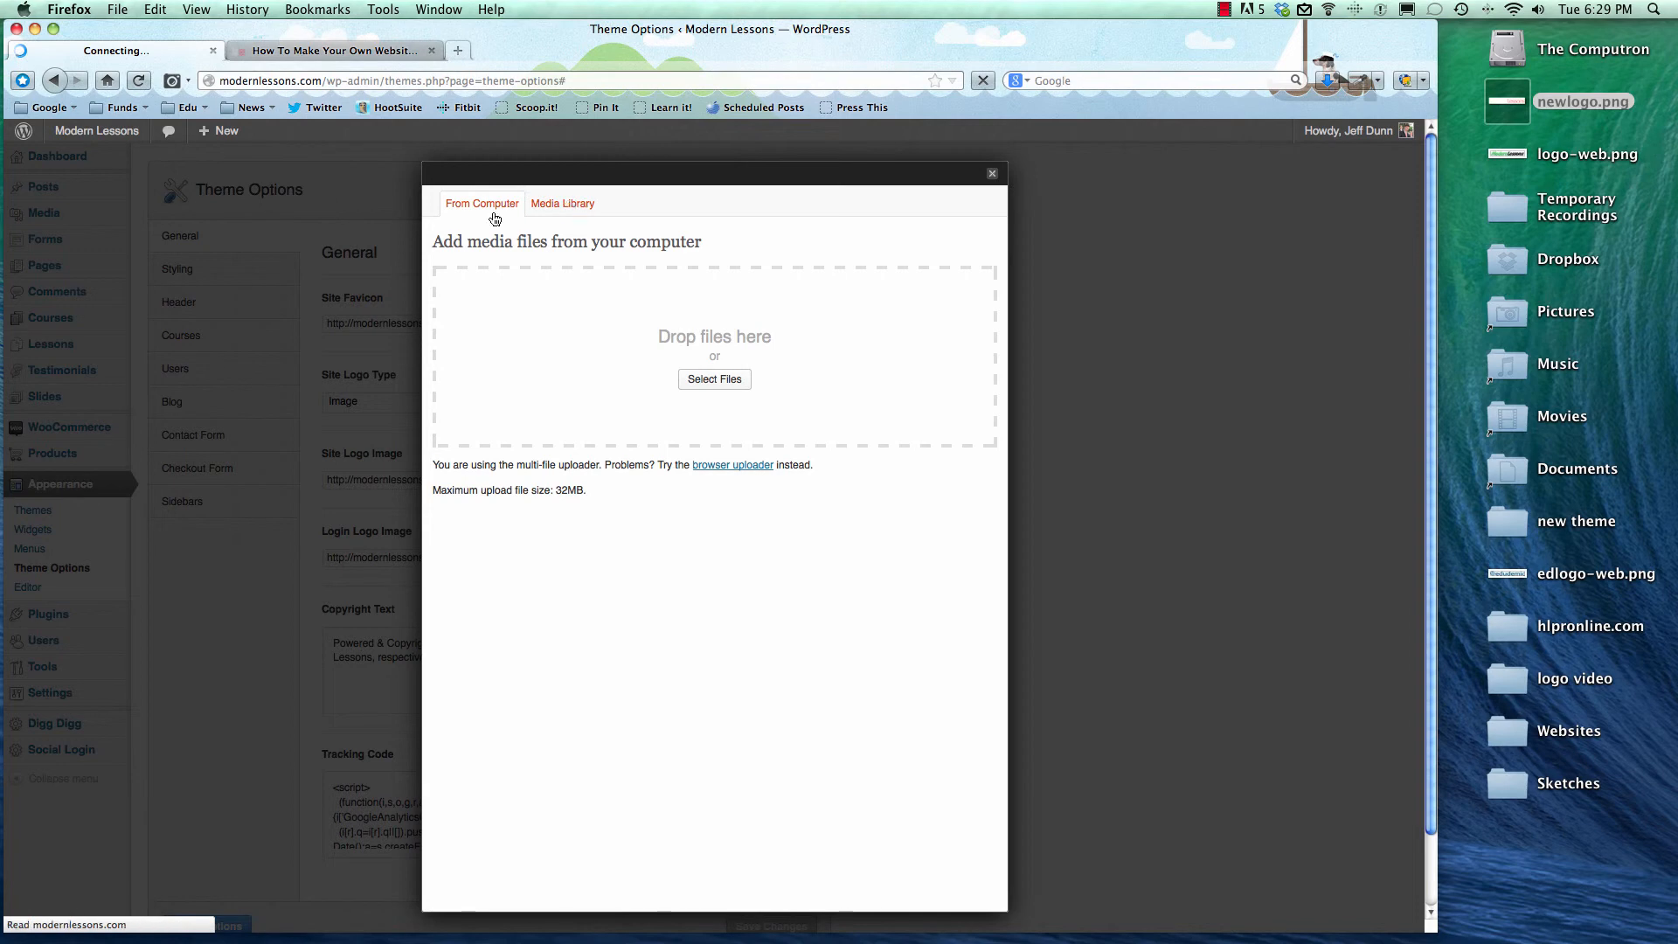
{"action": "left_click", "coordinate": [952, 322]}
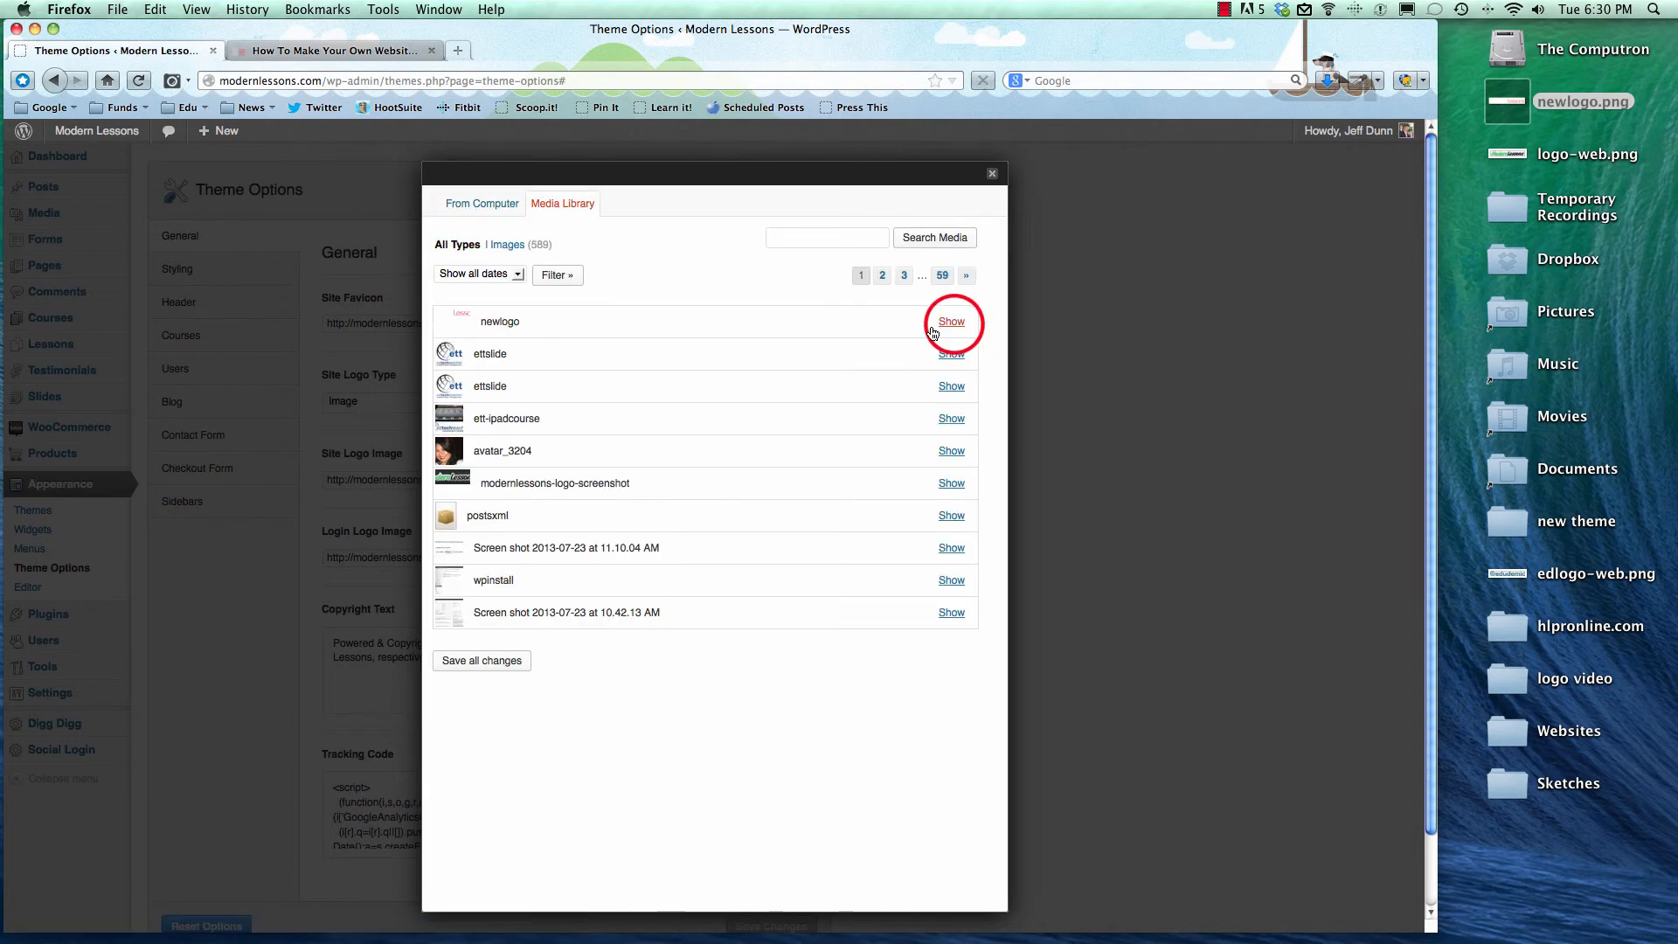
{"action": "left_click", "coordinate": [721, 471]}
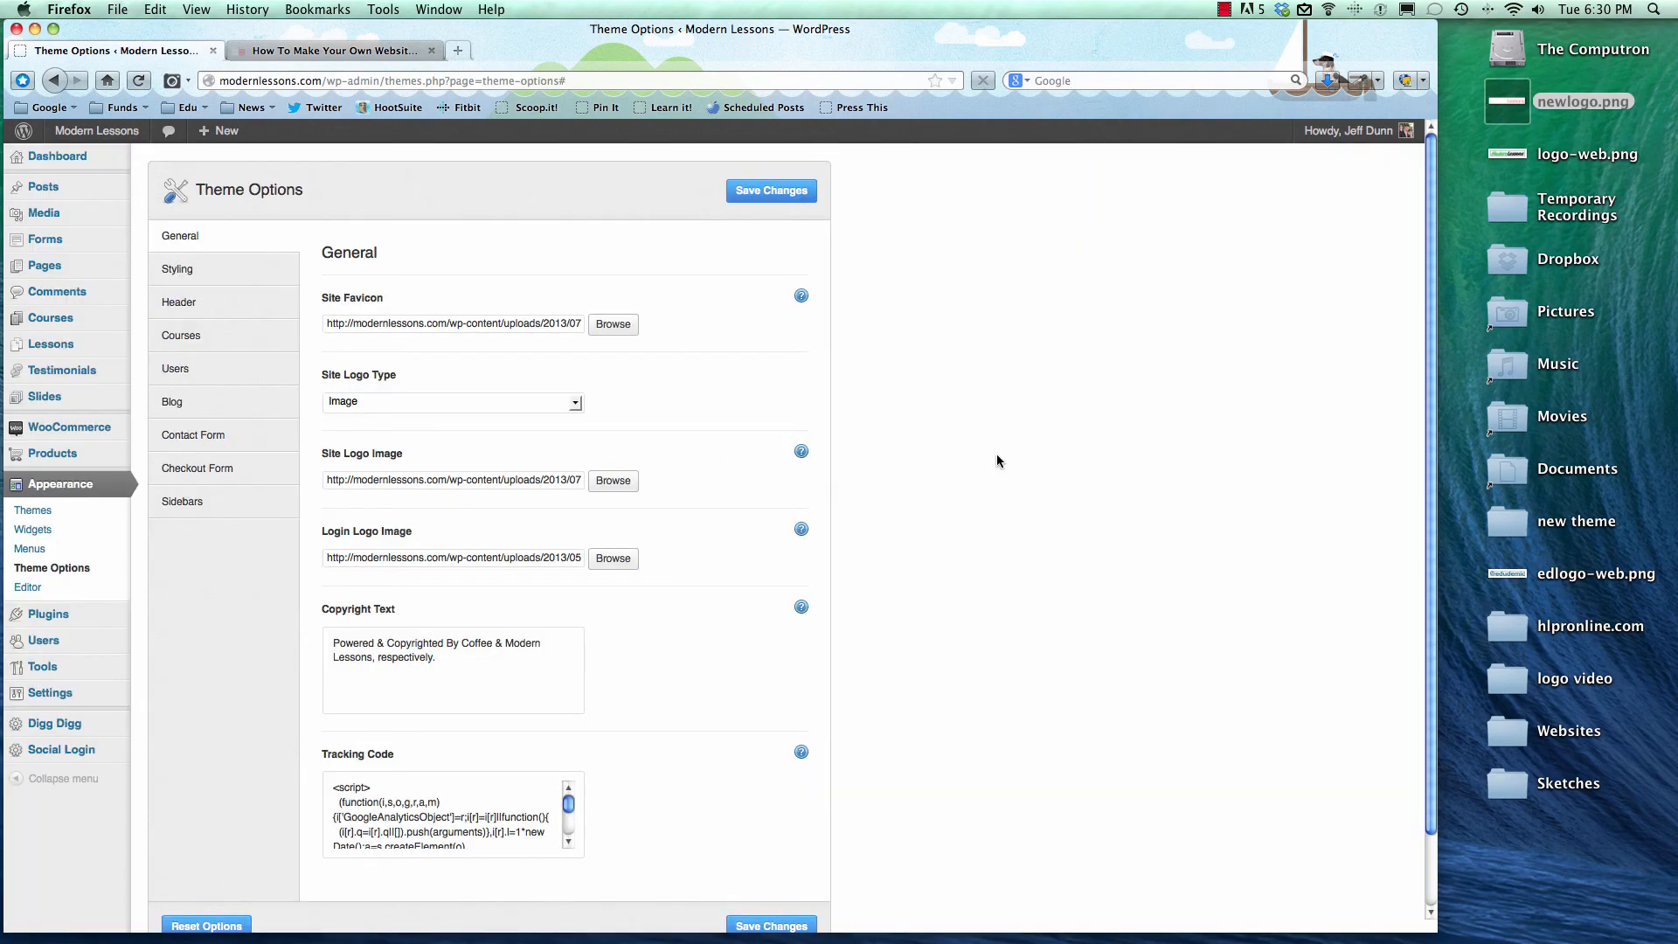
{"action": "left_click", "coordinate": [767, 191]}
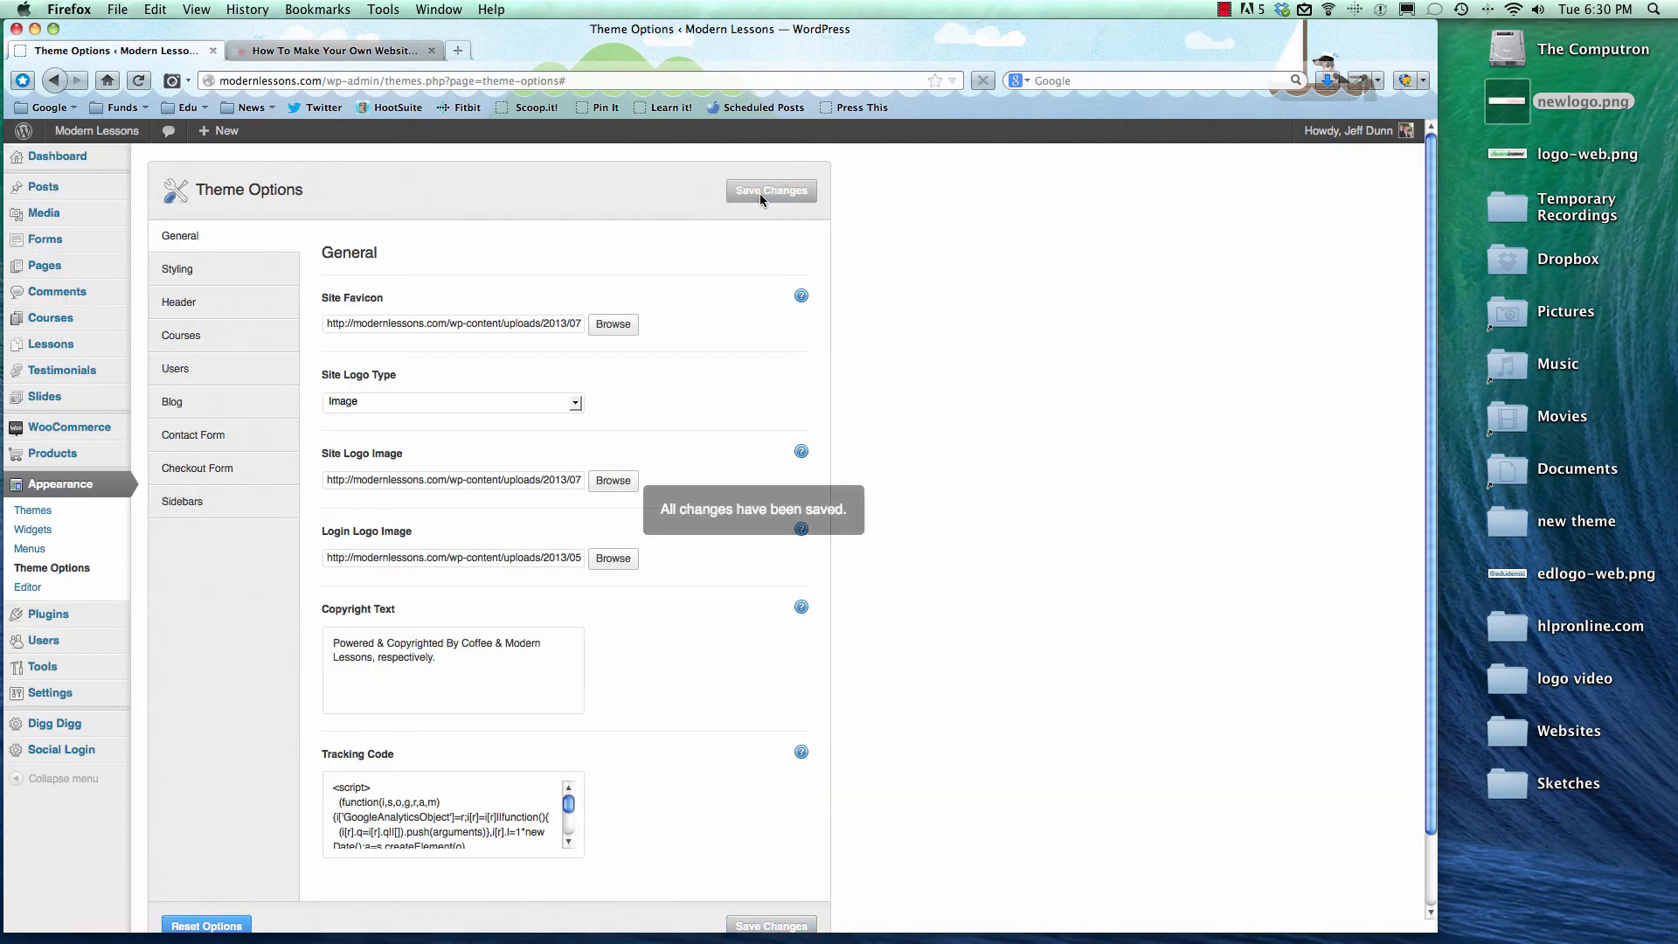
Step: Reload the Modern Lessons course preview page to check the logo in the site header
{"action": "left_click", "coordinate": [274, 51]}
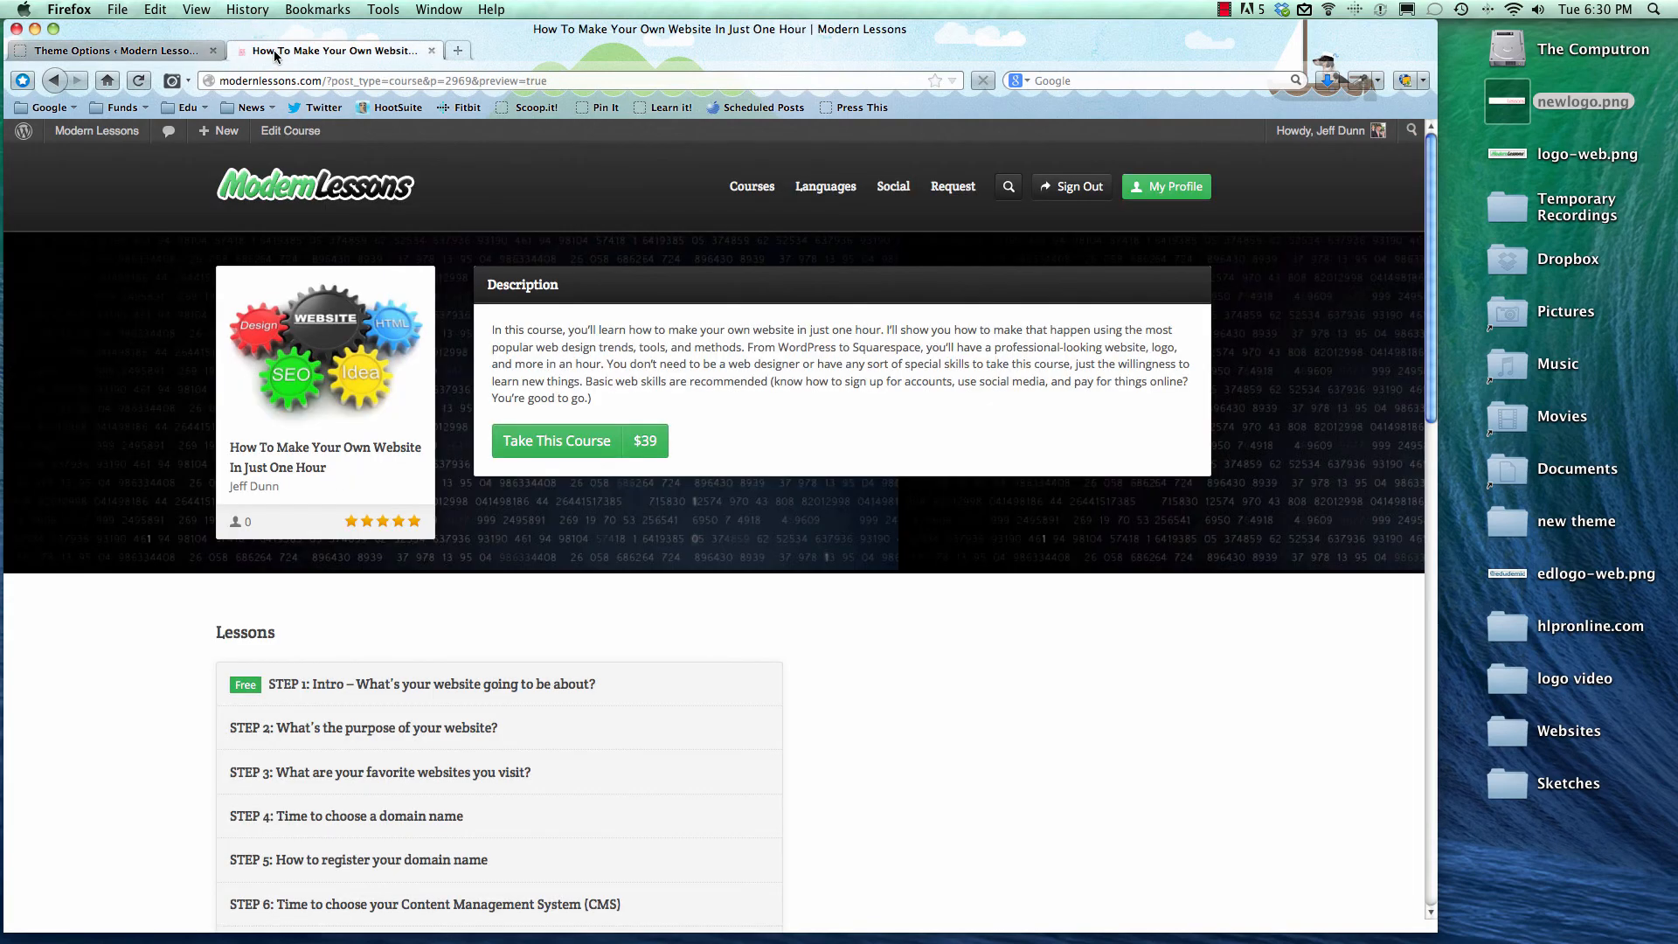
{"action": "left_click", "coordinate": [138, 80]}
{"action": "left_click", "coordinate": [138, 80]}
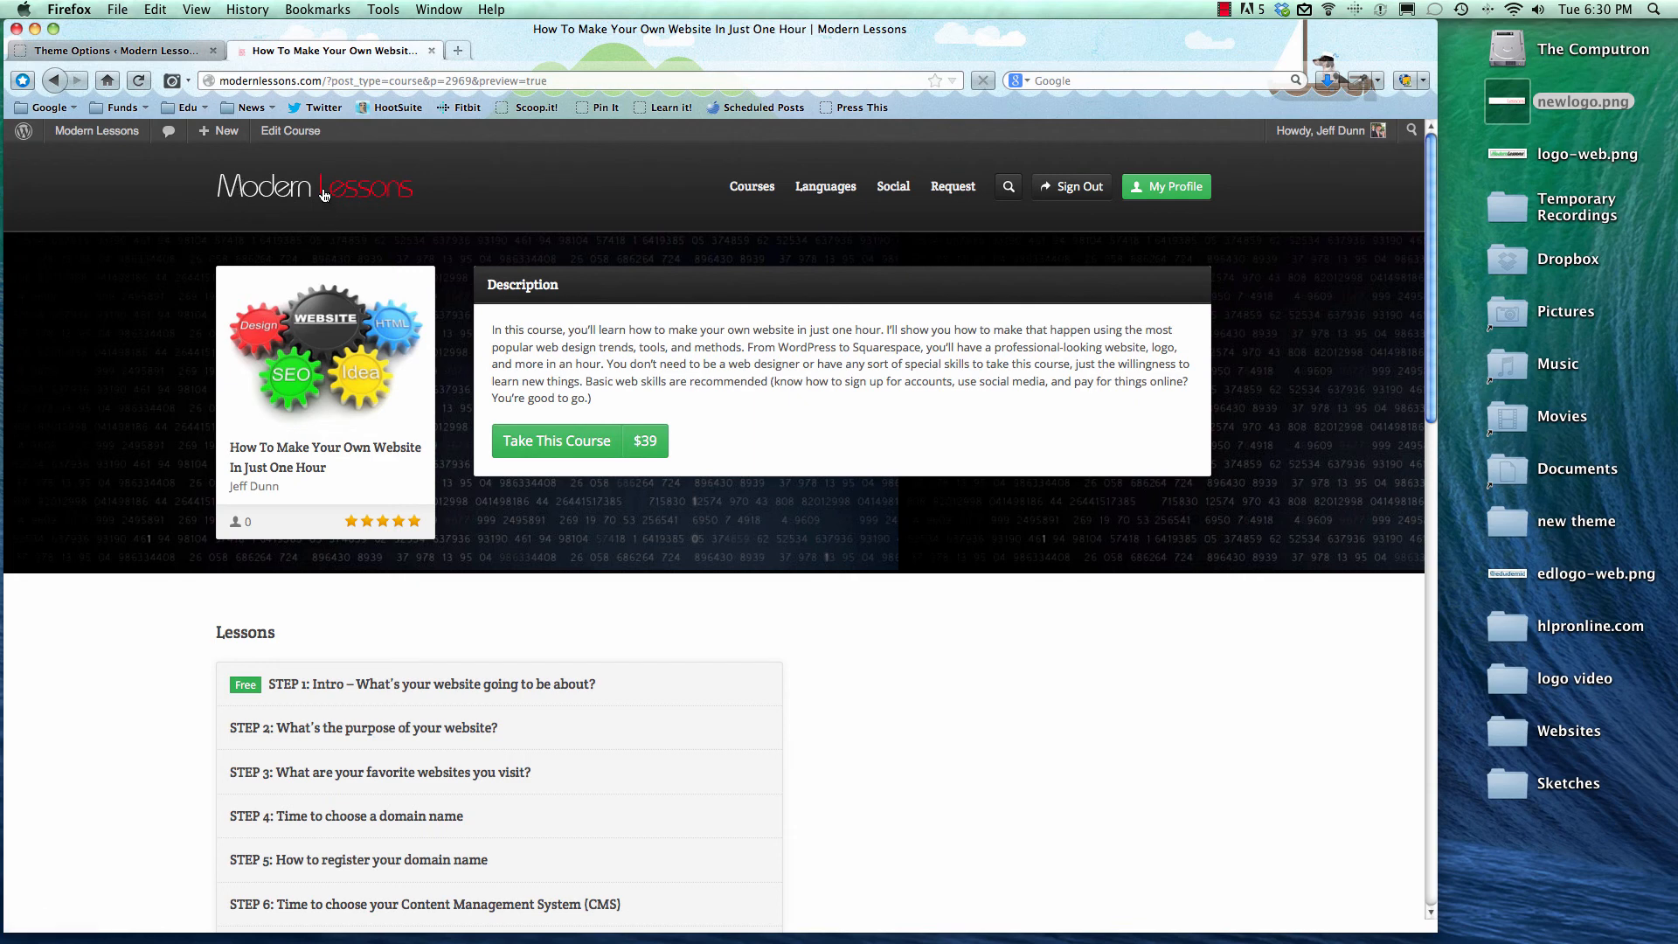
{"action": "left_click", "coordinate": [140, 51]}
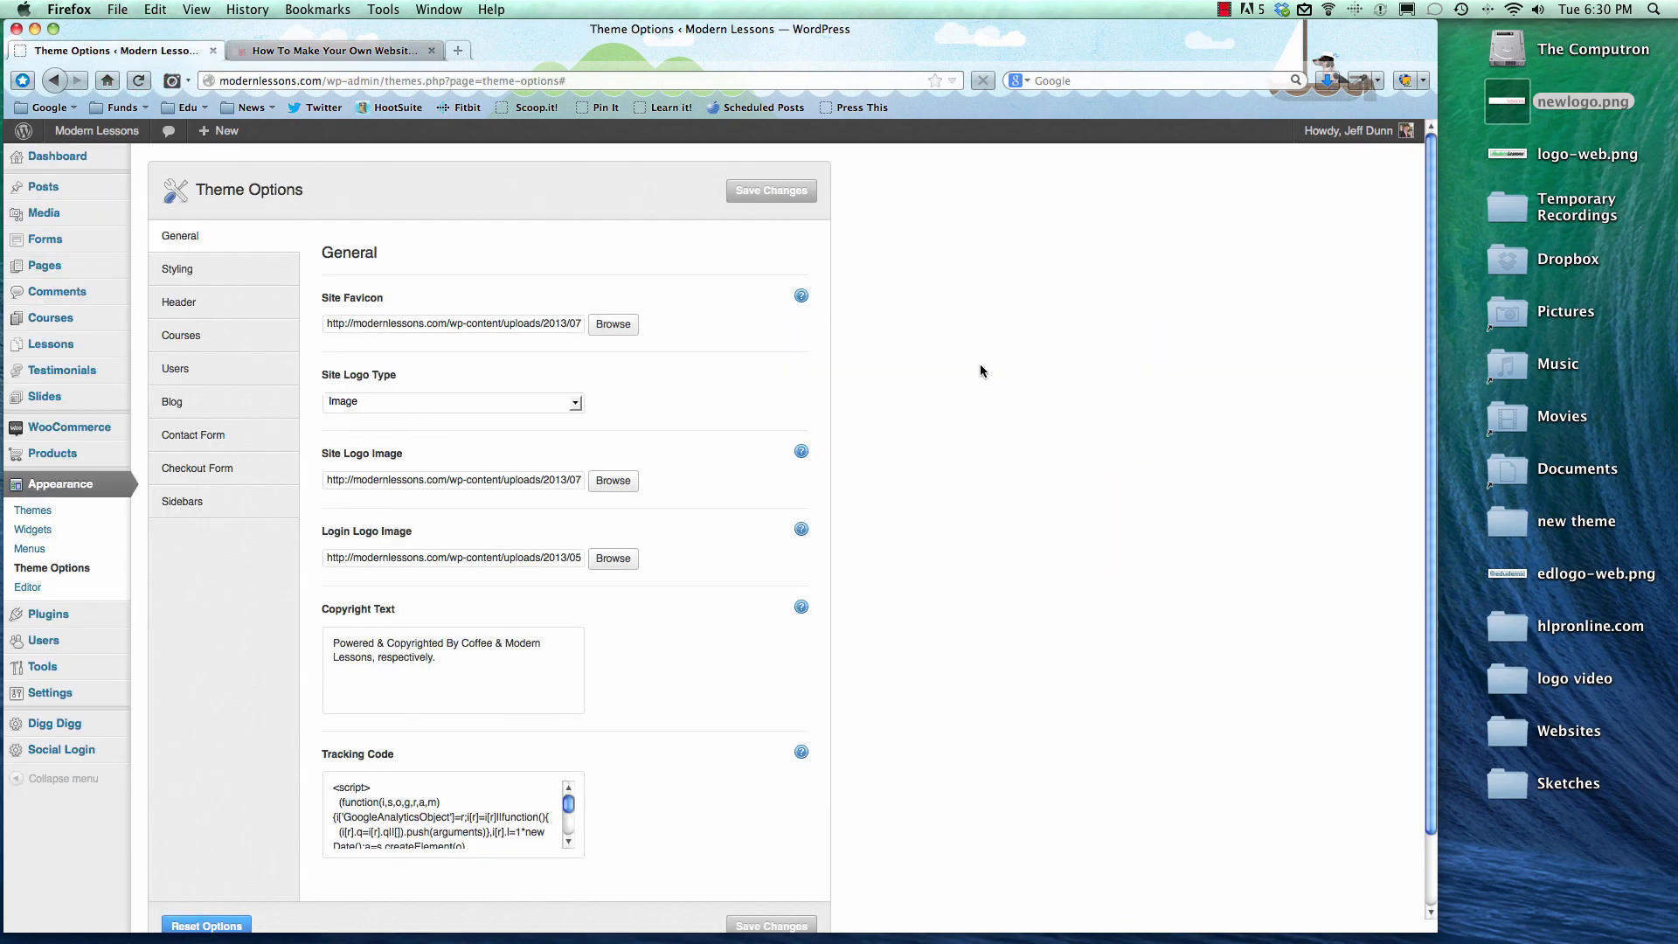
{"action": "left_click", "coordinate": [1225, 9]}
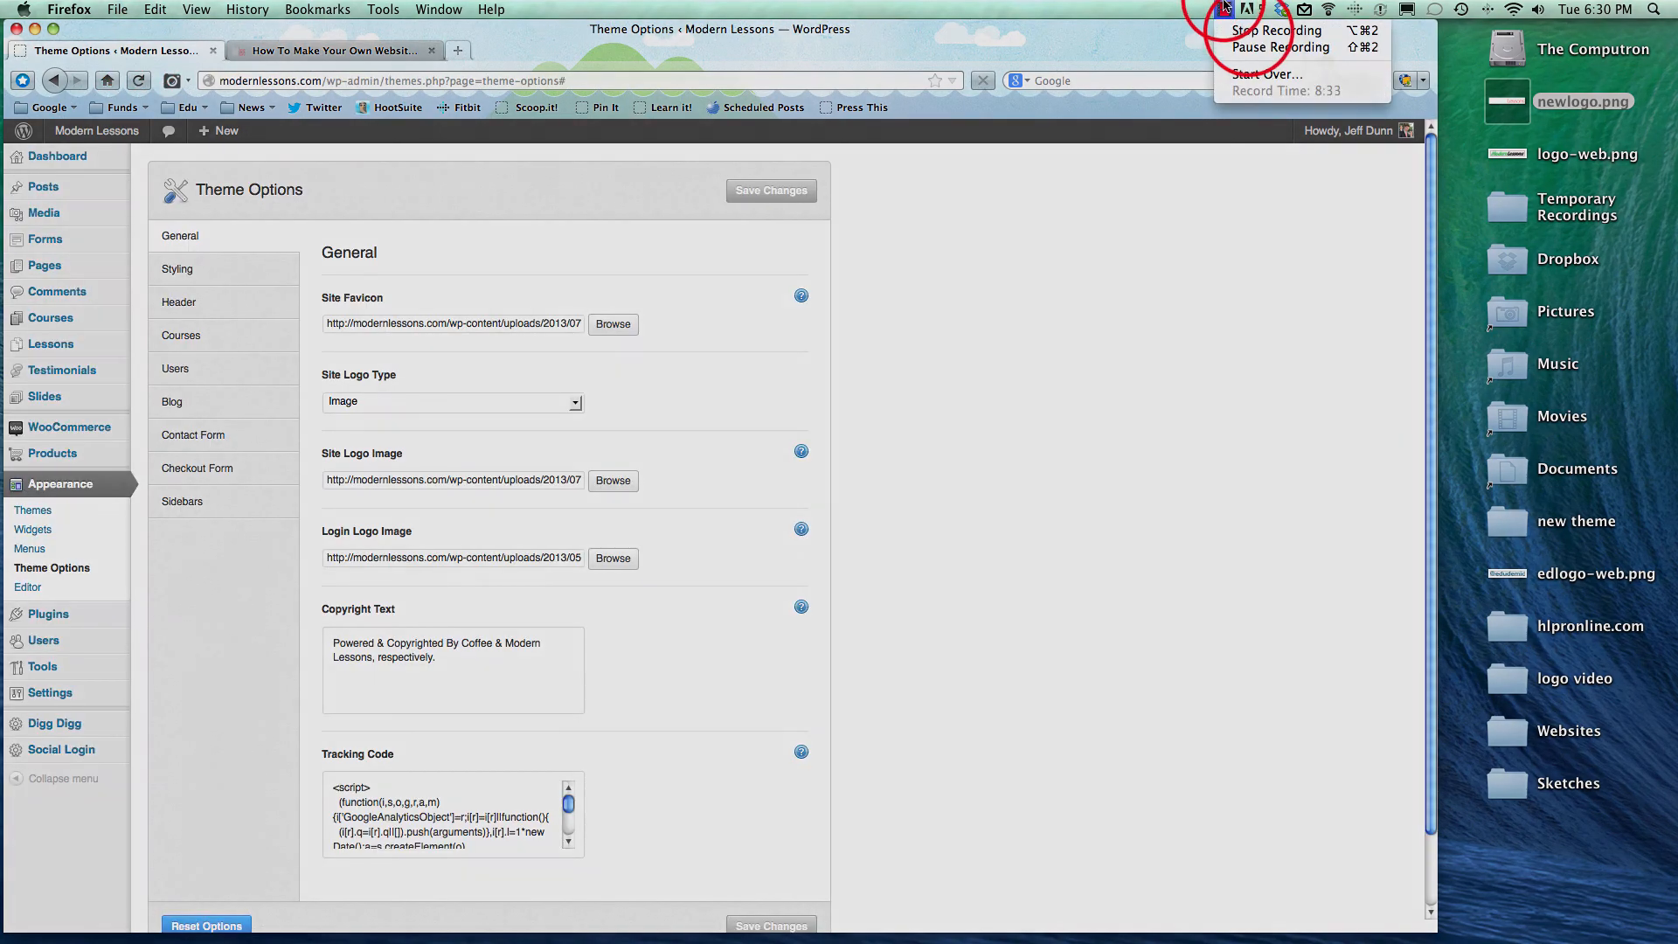